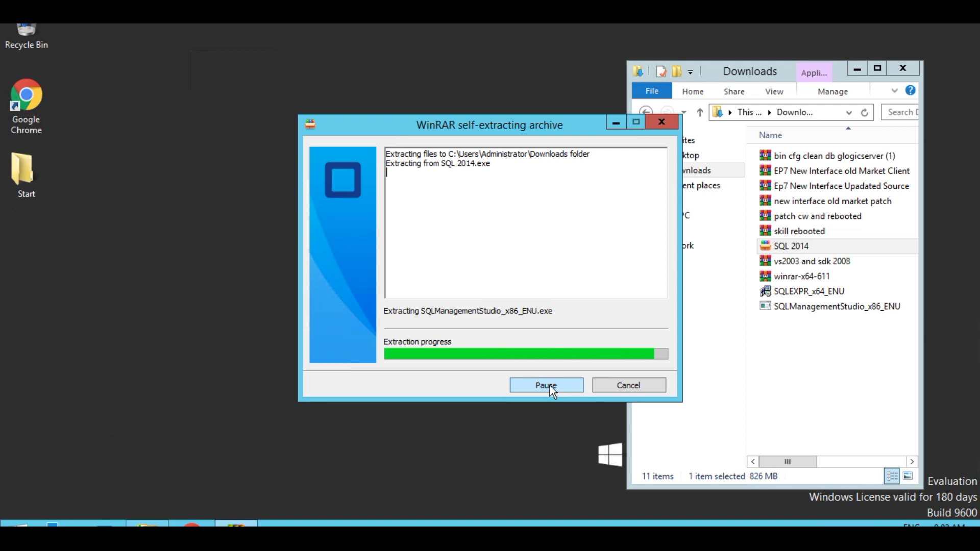
# - Create a new text document named SQL on the desktop and move it to the left edge
pyautogui.rightClick(82, 269)
pyautogui.moveTo(193, 377)
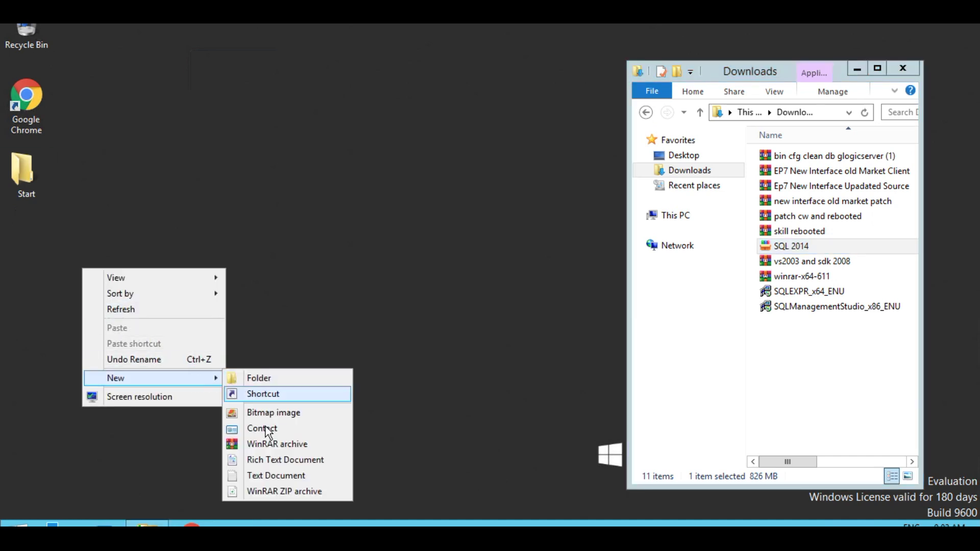
pyautogui.click(269, 476)
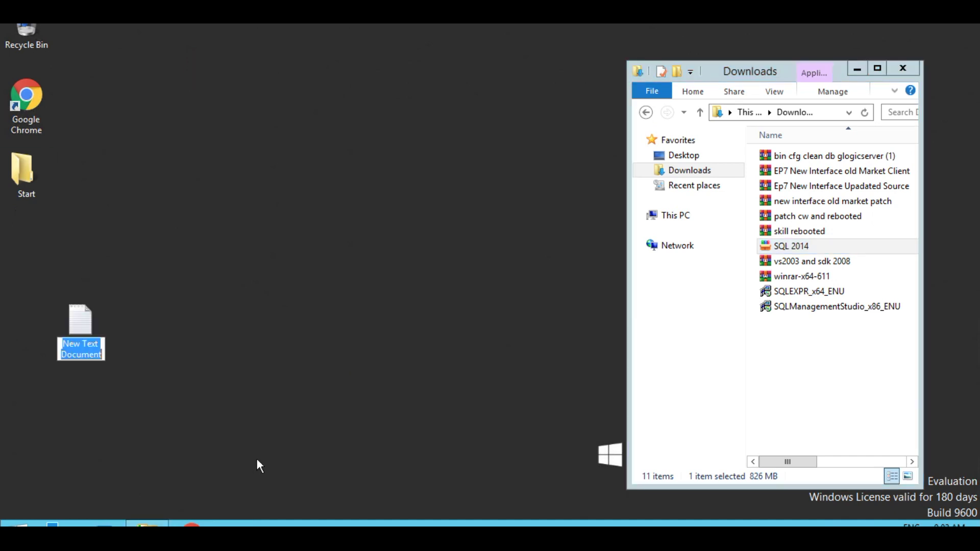
pyautogui.write('SQL')
pyautogui.press('Return')
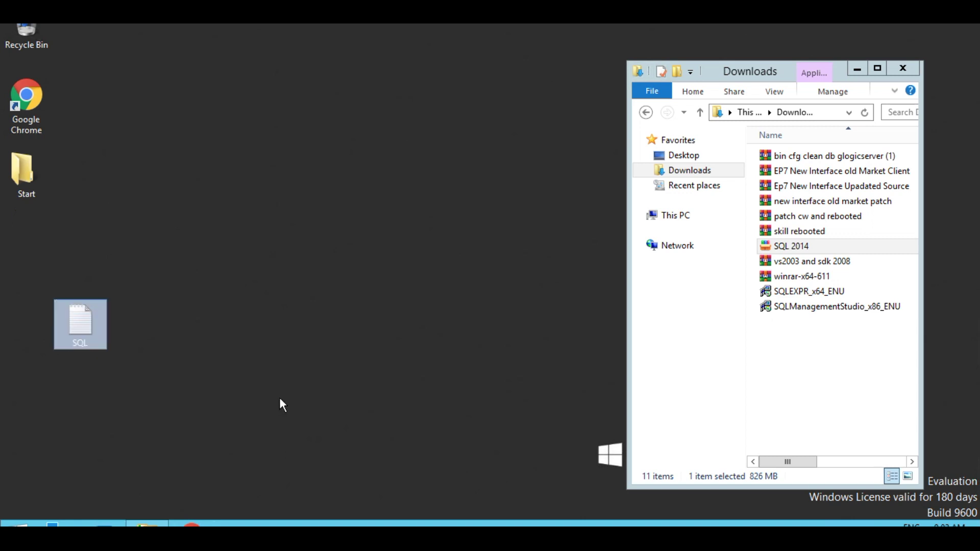
pyautogui.moveTo(82, 318); pyautogui.dragTo(20, 245)
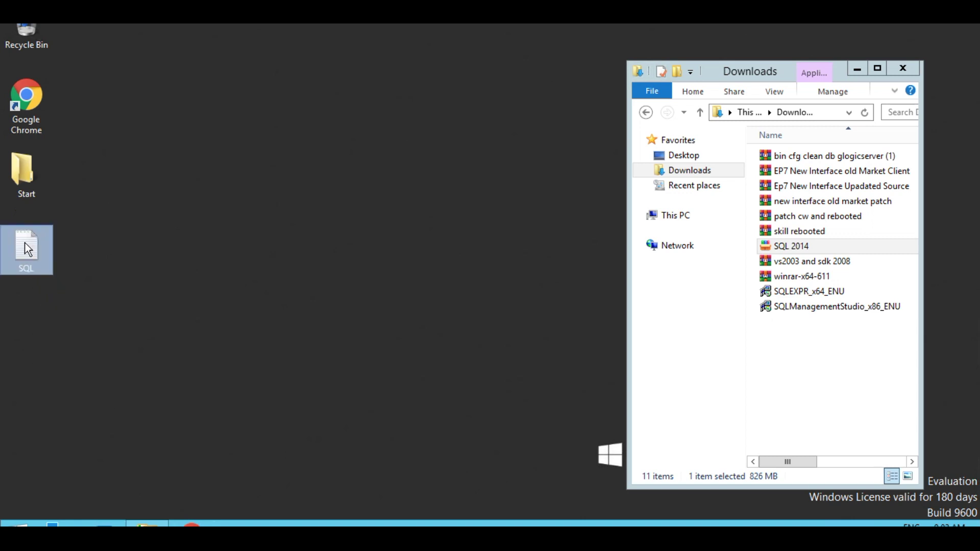
# - Open SQL.txt in a resized Notepad window, type the planned administrator password, and save it
pyautogui.doubleClick(21, 245)
pyautogui.moveTo(770, 258); pyautogui.dragTo(290, 302)
pyautogui.moveTo(155, 44); pyautogui.dragTo(129, 146)
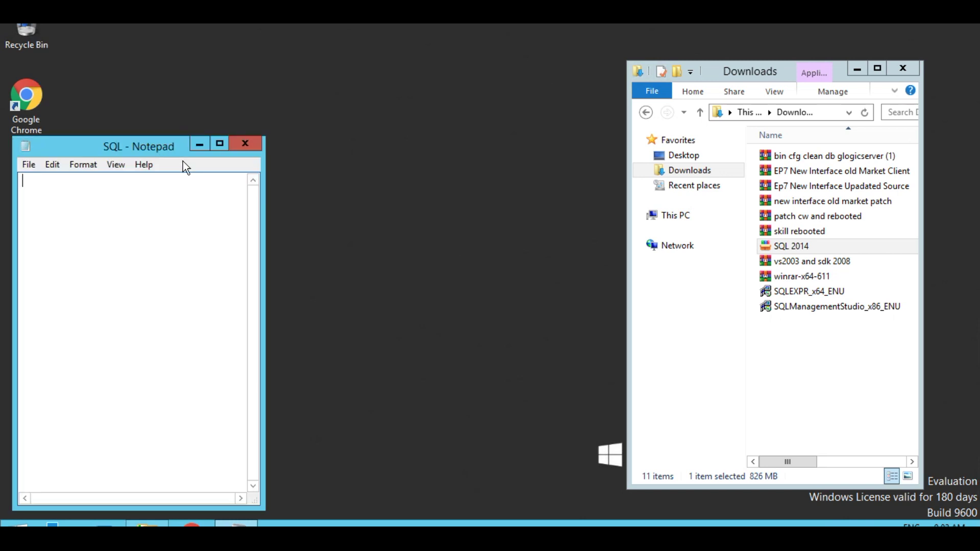
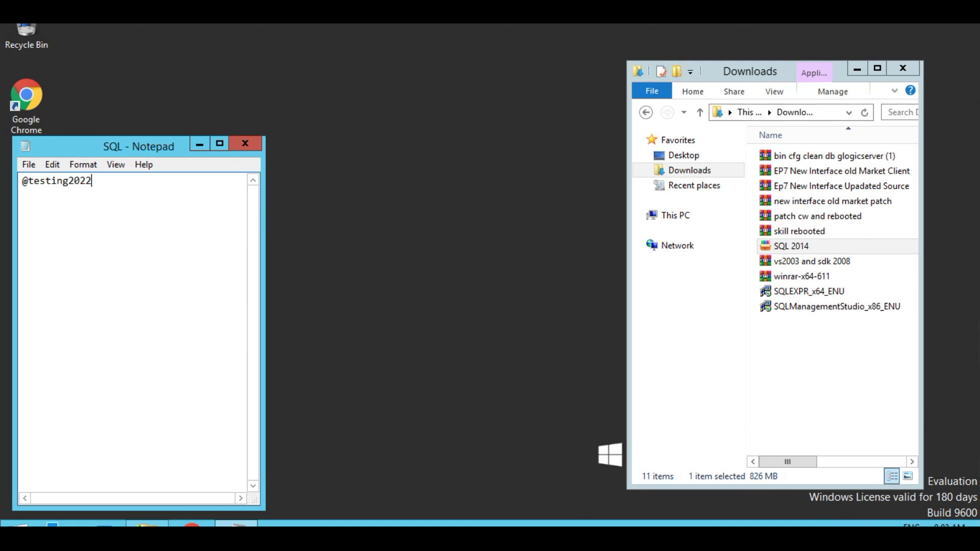
pyautogui.click(29, 164)
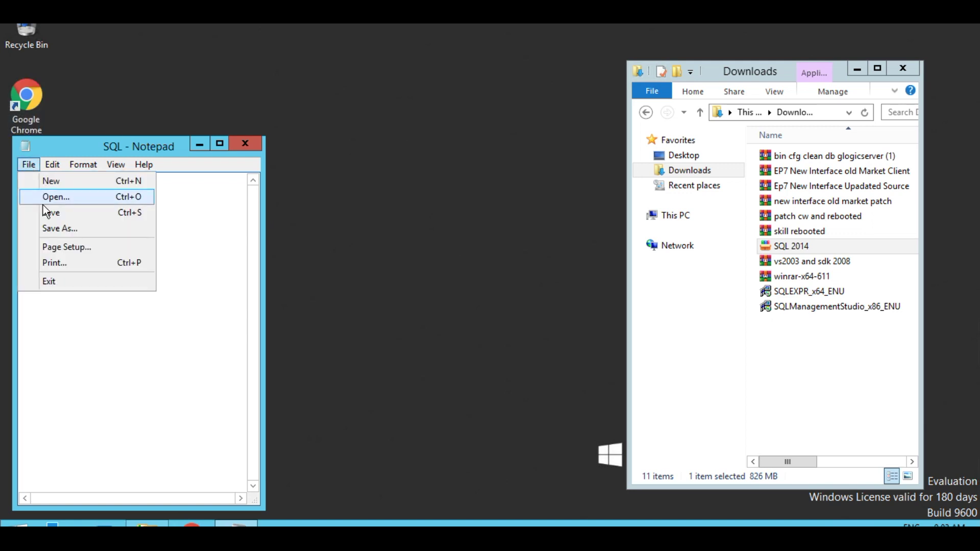
pyautogui.click(61, 214)
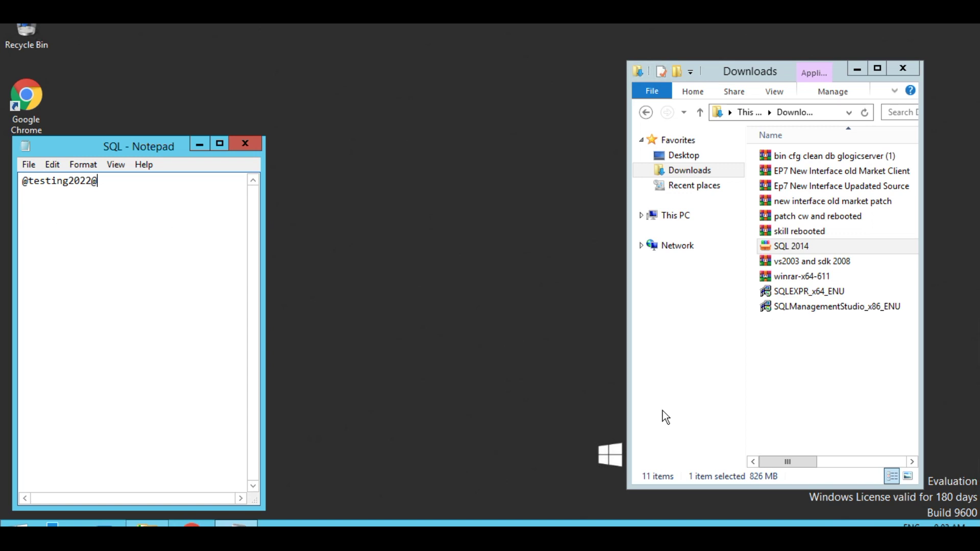
# - Extract SQLEXPR_x64_ENU, start a new stand-alone installation, and accept the license terms
pyautogui.doubleClick(797, 292)
pyautogui.click(431, 292)
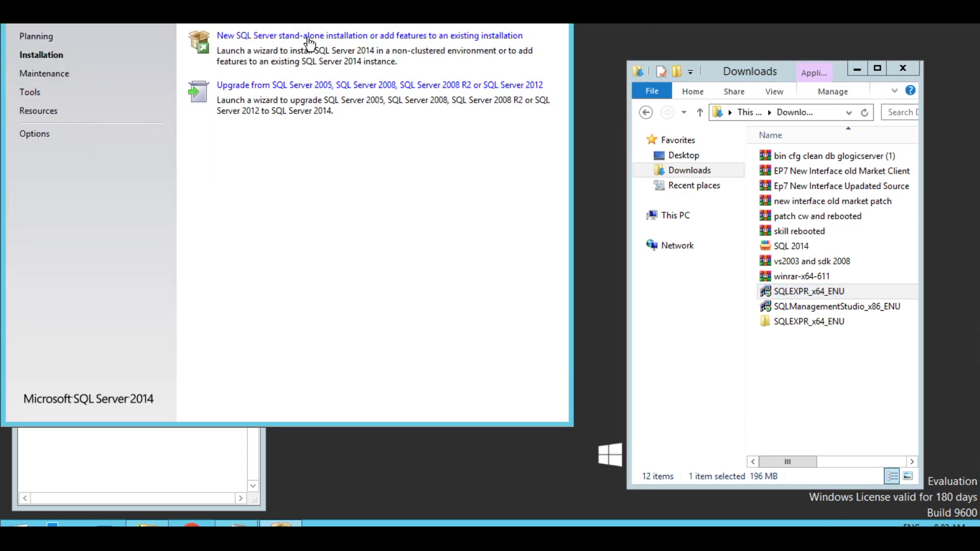
pyautogui.click(309, 37)
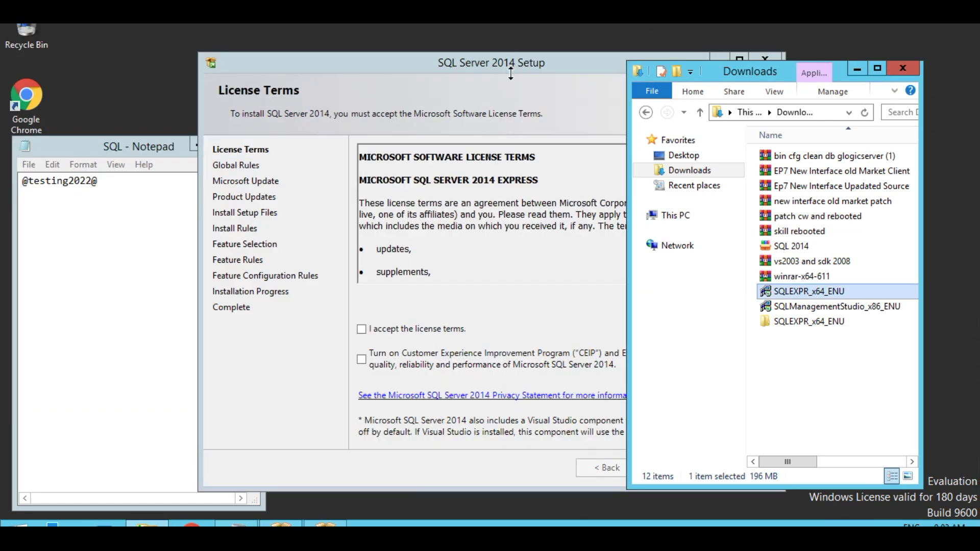
pyautogui.click(361, 329)
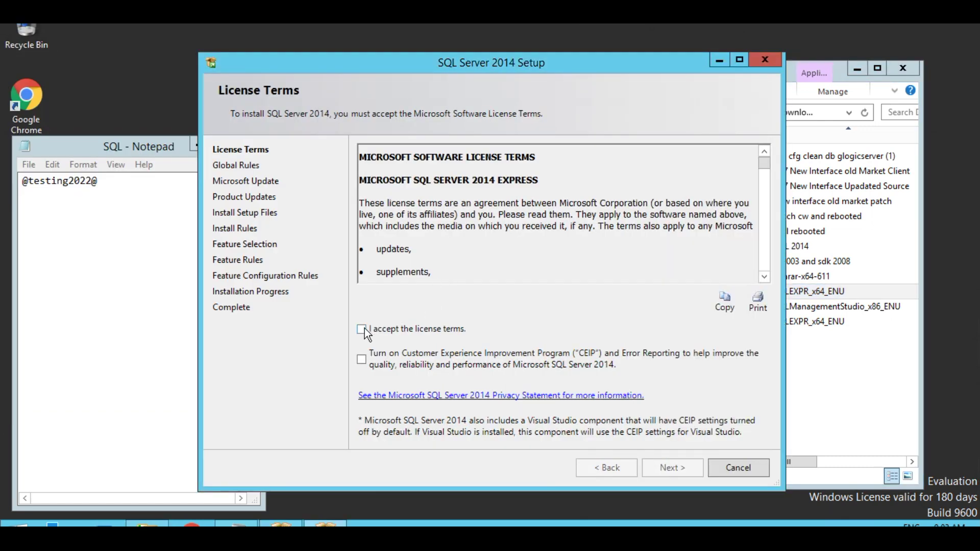
pyautogui.click(665, 470)
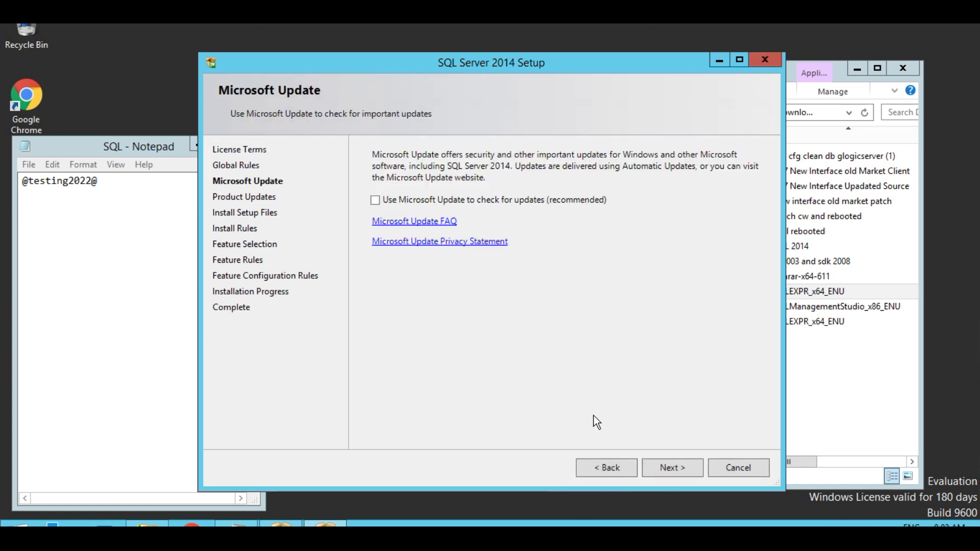
# - Continue with default Microsoft Update, features, SQLExpress instance, and service account settings
pyautogui.click(669, 468)
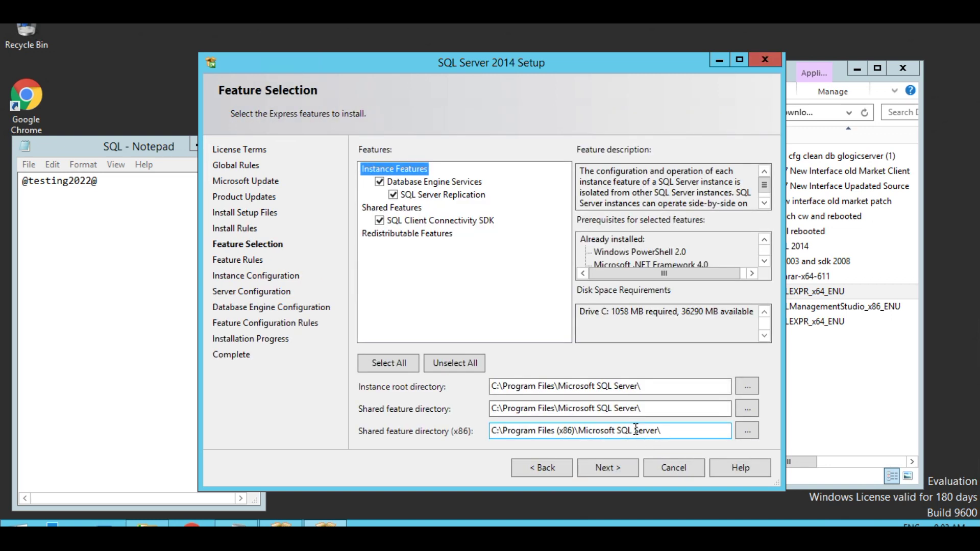
pyautogui.click(609, 472)
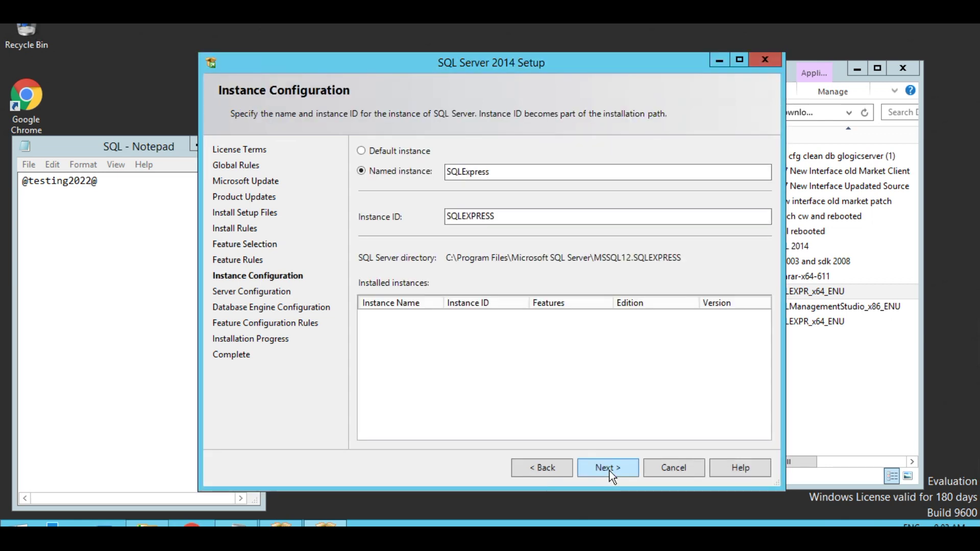
pyautogui.click(610, 472)
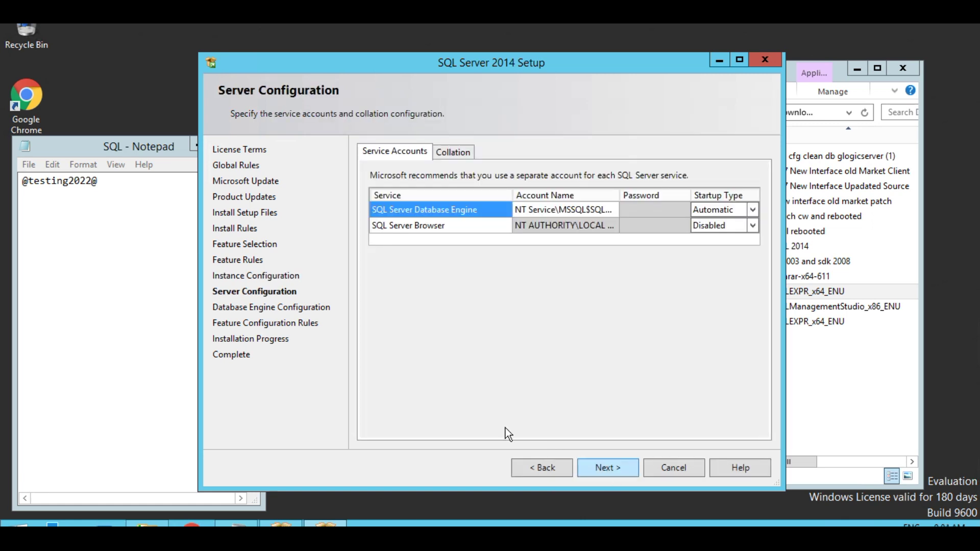
pyautogui.click(607, 471)
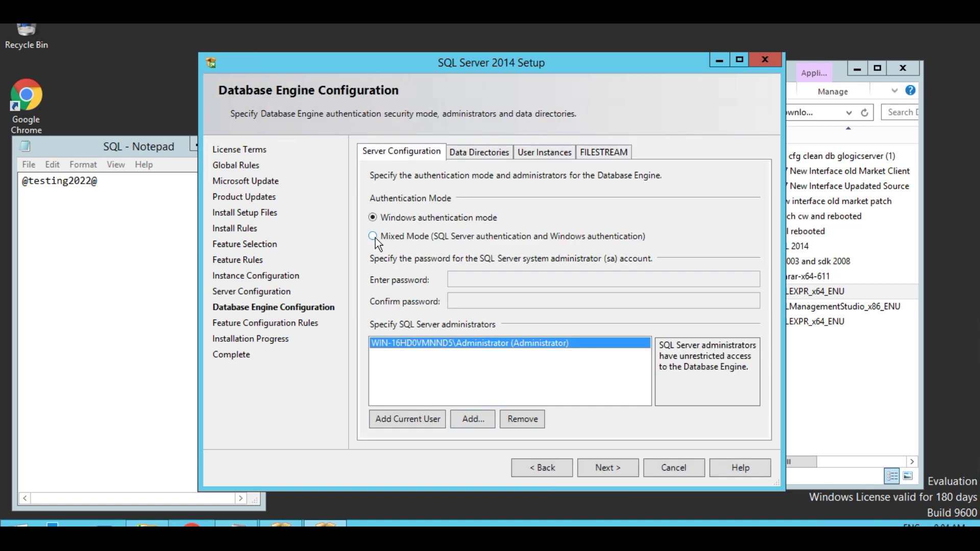
# - Choose Mixed Mode, paste the noted password into Enter and Confirm password, and start installing
pyautogui.click(373, 236)
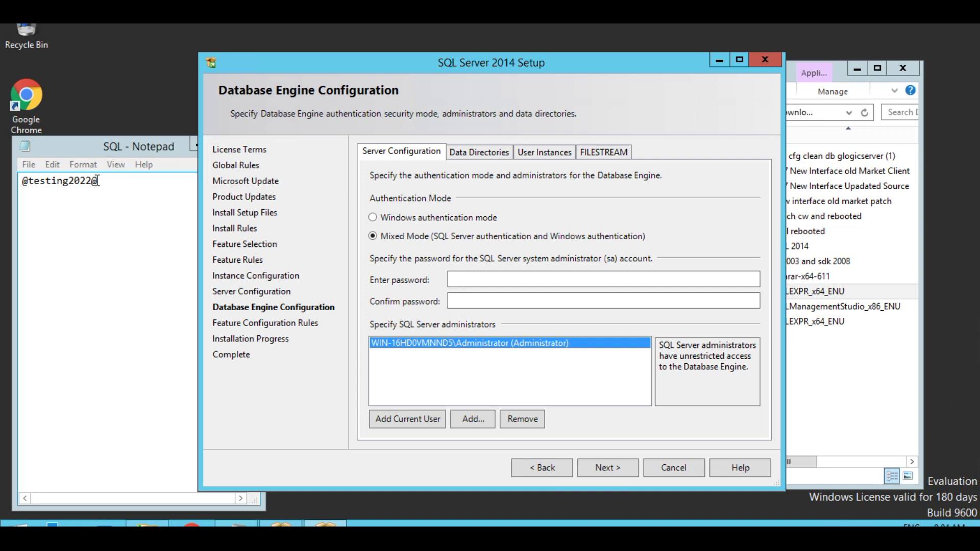
pyautogui.moveTo(97, 181); pyautogui.dragTo(17, 181)
pyautogui.rightClick(46, 183)
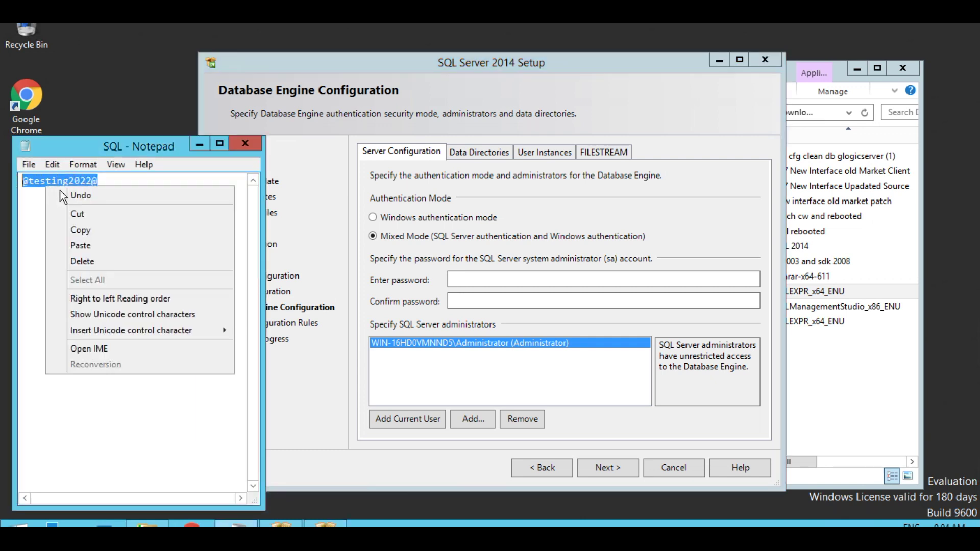
pyautogui.click(91, 231)
pyautogui.rightClick(469, 283)
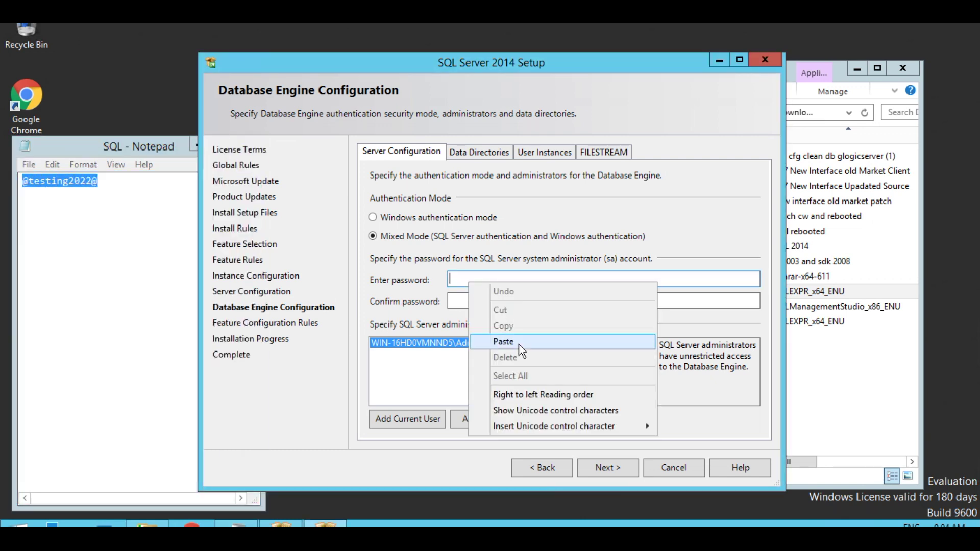
pyautogui.click(519, 343)
pyautogui.rightClick(484, 301)
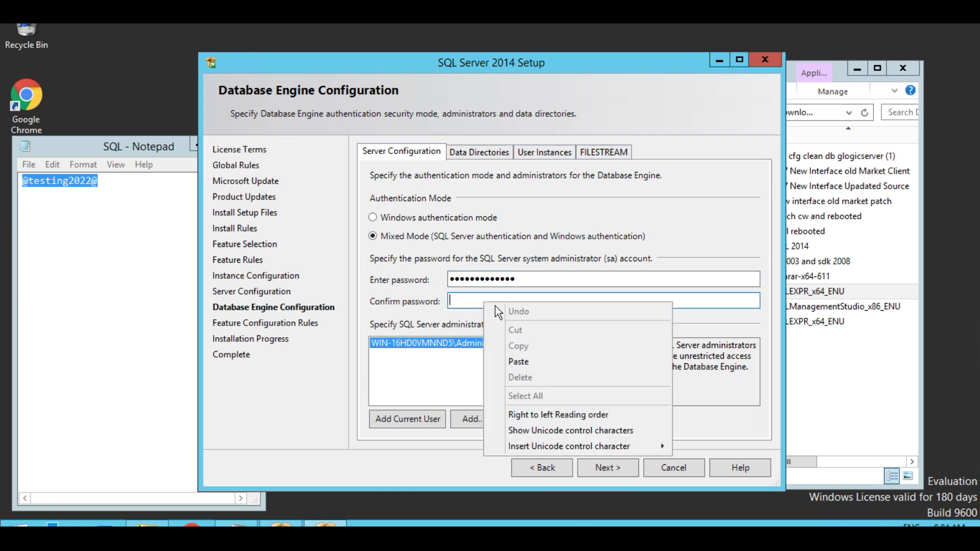
pyautogui.click(519, 361)
pyautogui.click(600, 469)
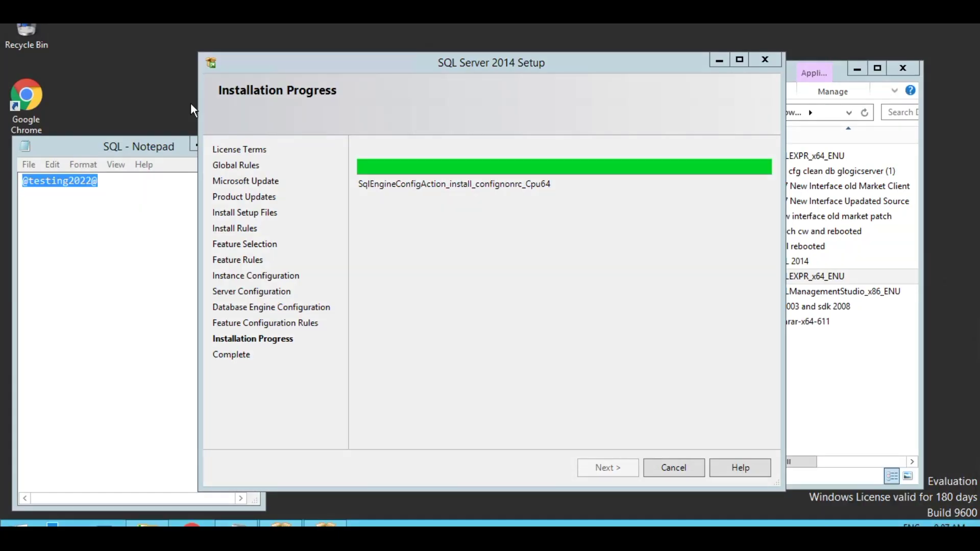
# - Refresh the desktop repeatedly while the installation runs until the Complete page appears
pyautogui.rightClick(124, 45)
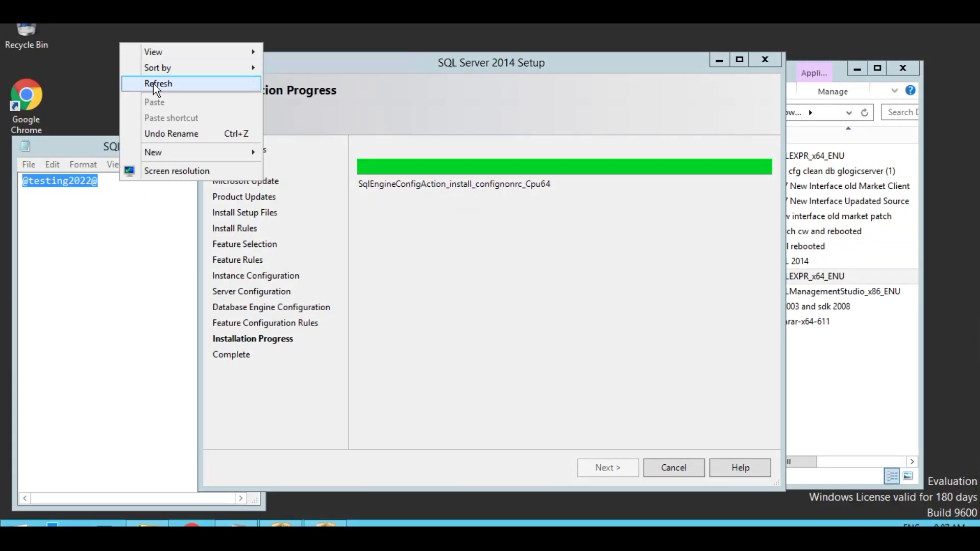
pyautogui.click(153, 82)
pyautogui.rightClick(98, 53)
pyautogui.click(138, 93)
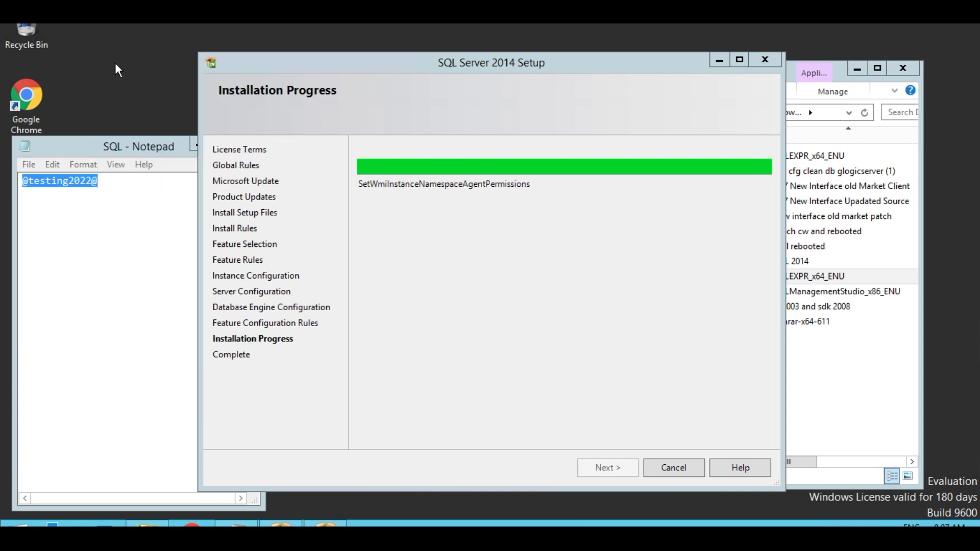
pyautogui.rightClick(116, 62)
pyautogui.click(149, 106)
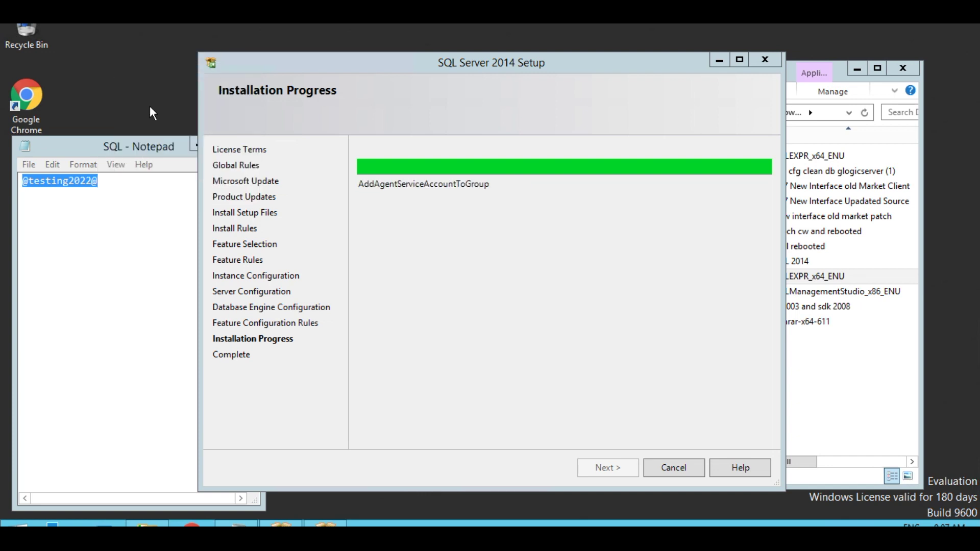
pyautogui.rightClick(117, 78)
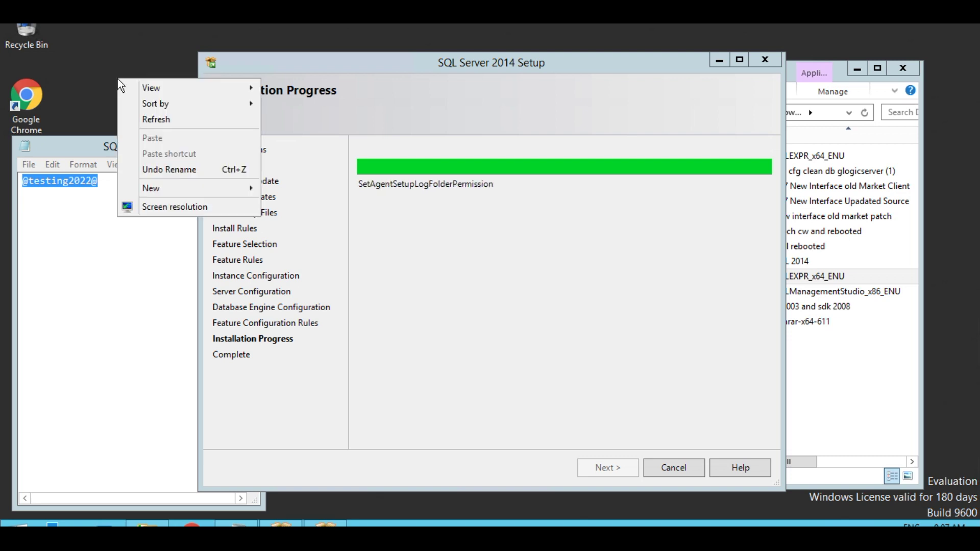
pyautogui.click(155, 119)
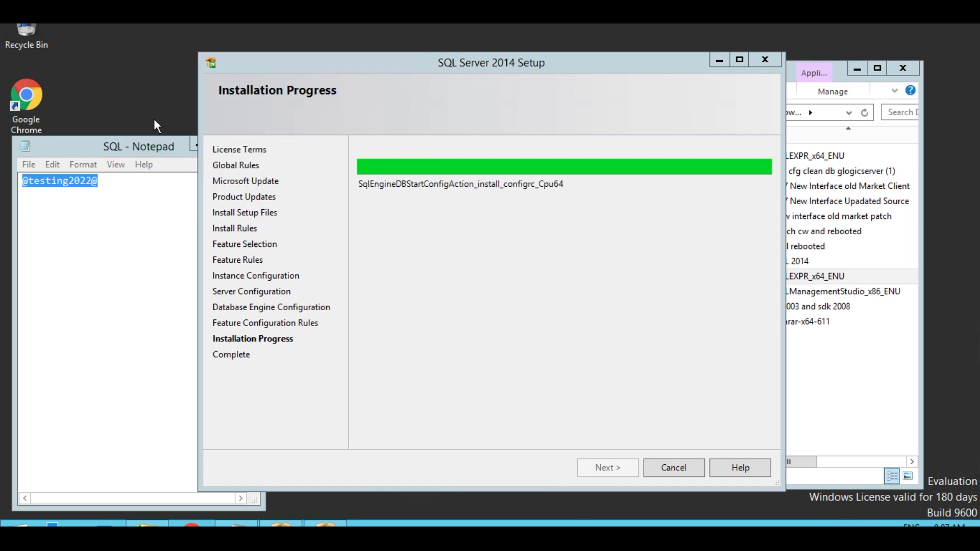
pyautogui.rightClick(118, 74)
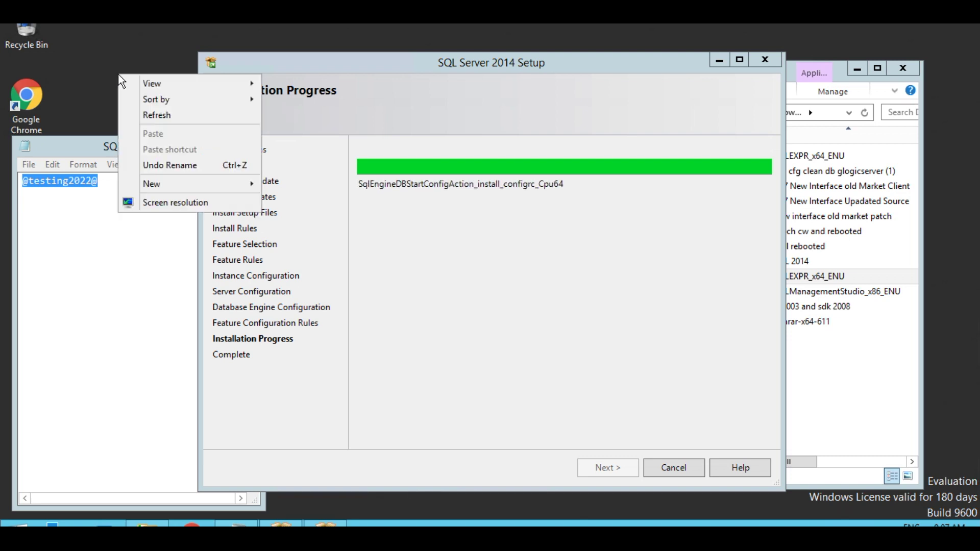
pyautogui.click(157, 113)
pyautogui.rightClick(103, 77)
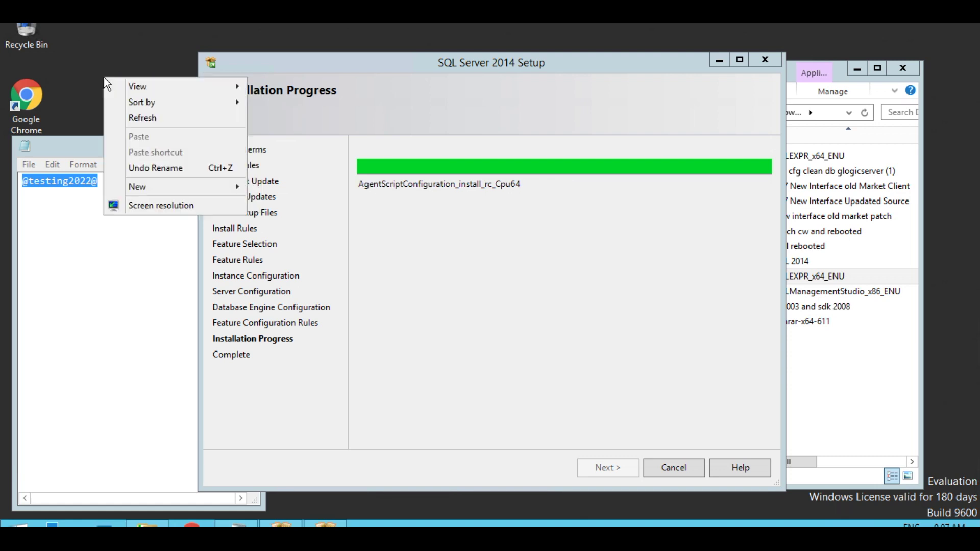
pyautogui.click(143, 117)
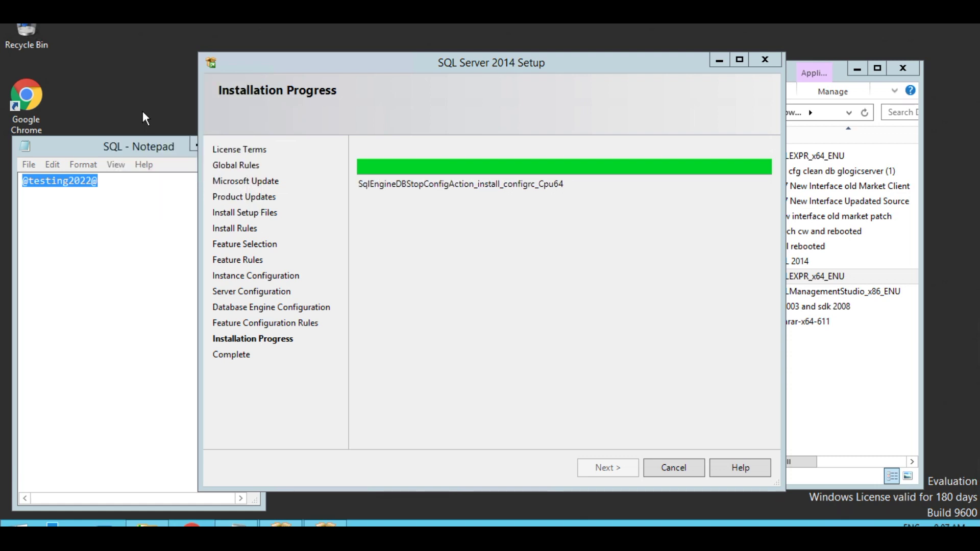
pyautogui.rightClick(118, 87)
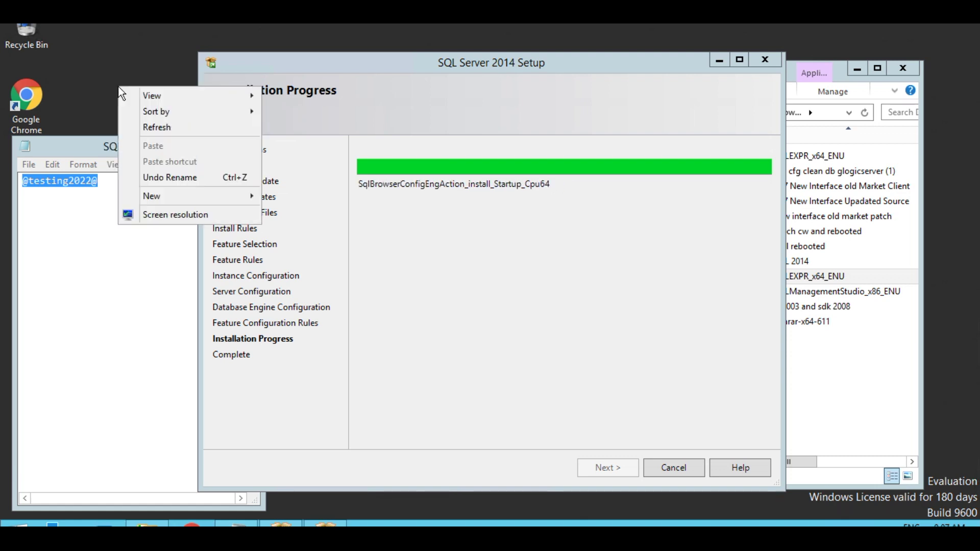
pyautogui.click(152, 126)
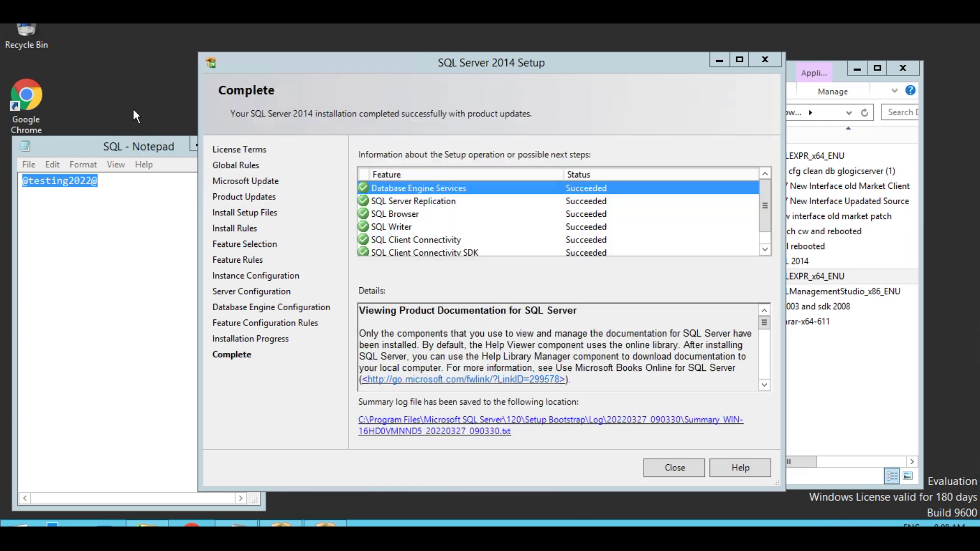
# - Close the finished setup and extract SQLManagementStudio_x86_ENU into its default Downloads folder
pyautogui.click(672, 469)
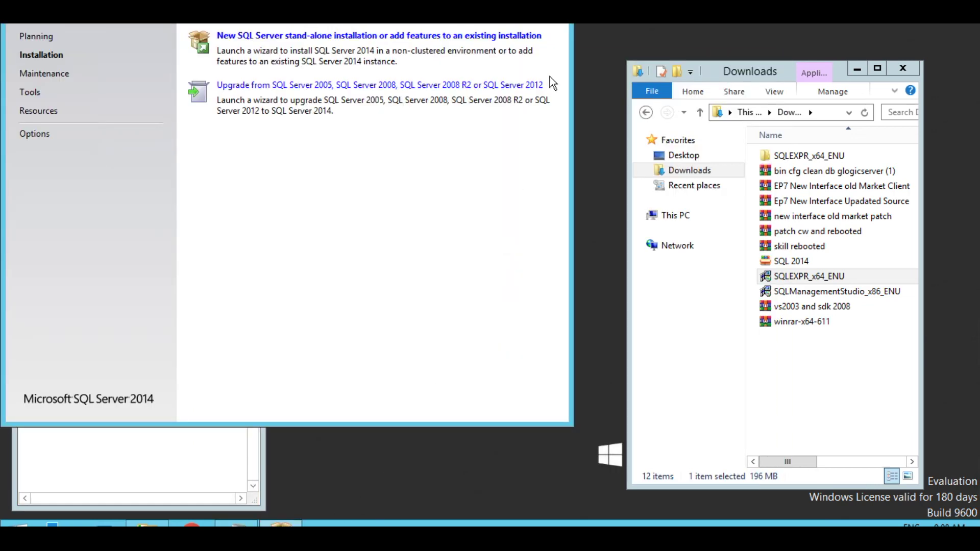
pyautogui.click(553, 23)
pyautogui.doubleClick(791, 292)
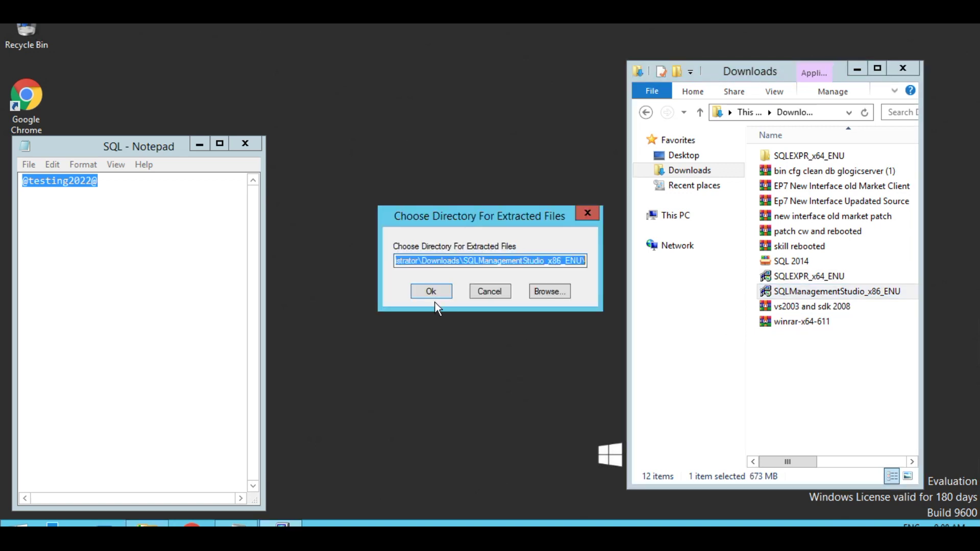
pyautogui.click(431, 292)
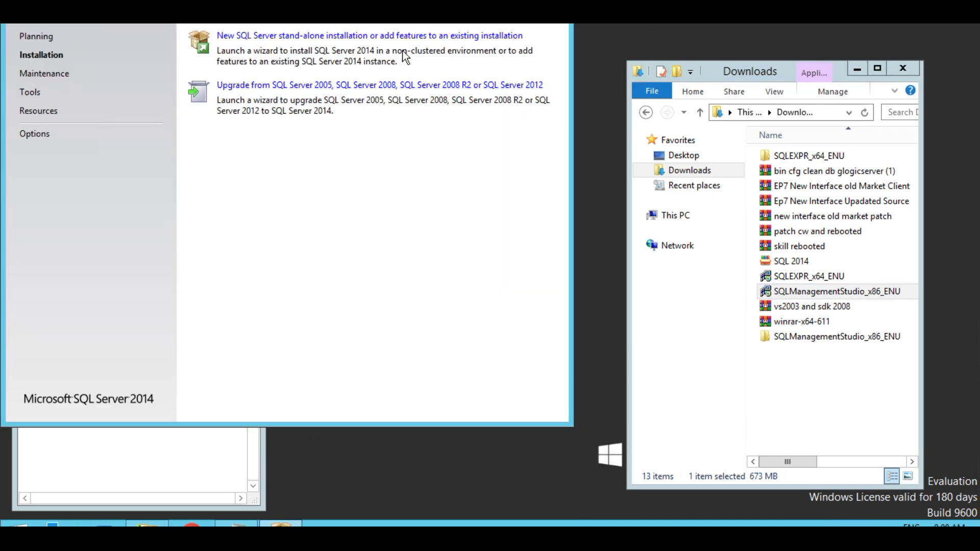
# - Start a new stand-alone installation, accept the license, and install the default Management Tools features
pyautogui.click(403, 40)
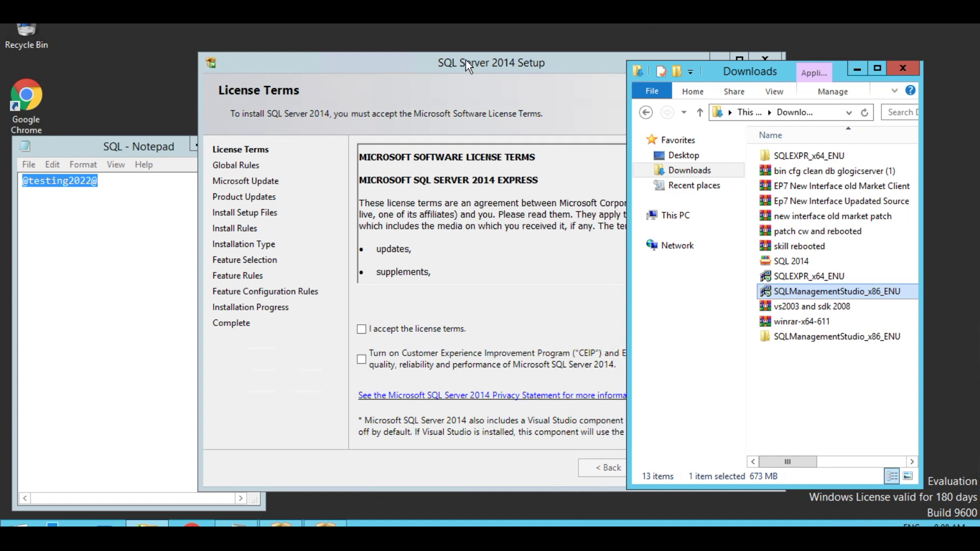
pyautogui.click(363, 332)
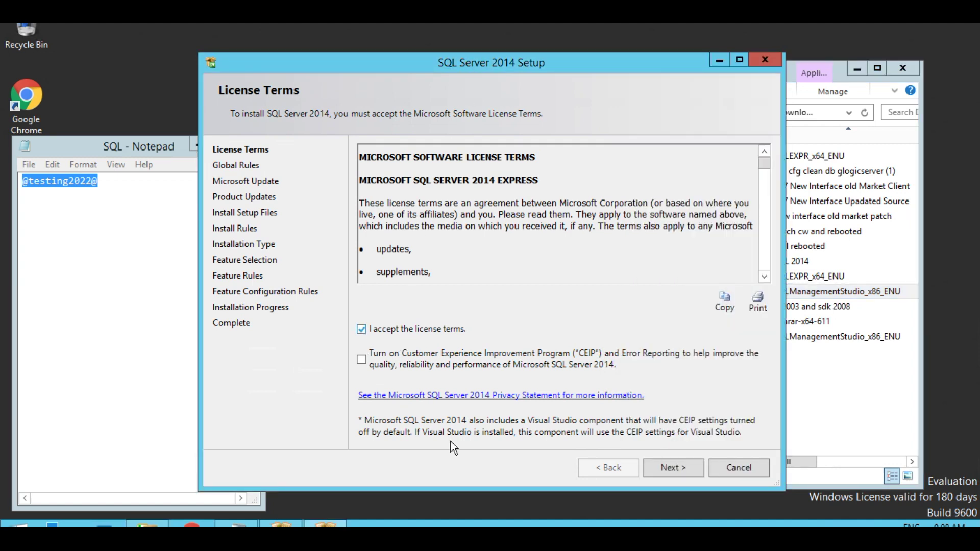
pyautogui.click(666, 471)
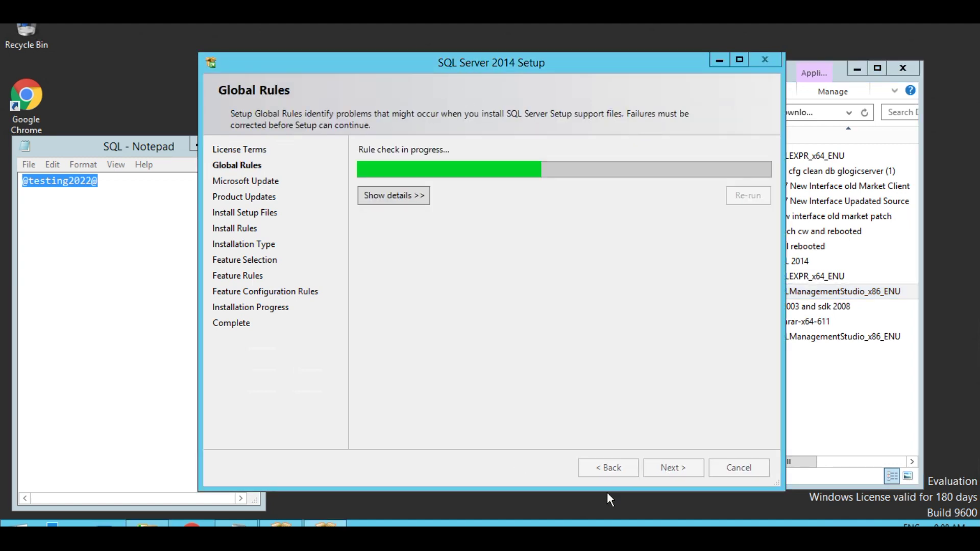
pyautogui.click(670, 469)
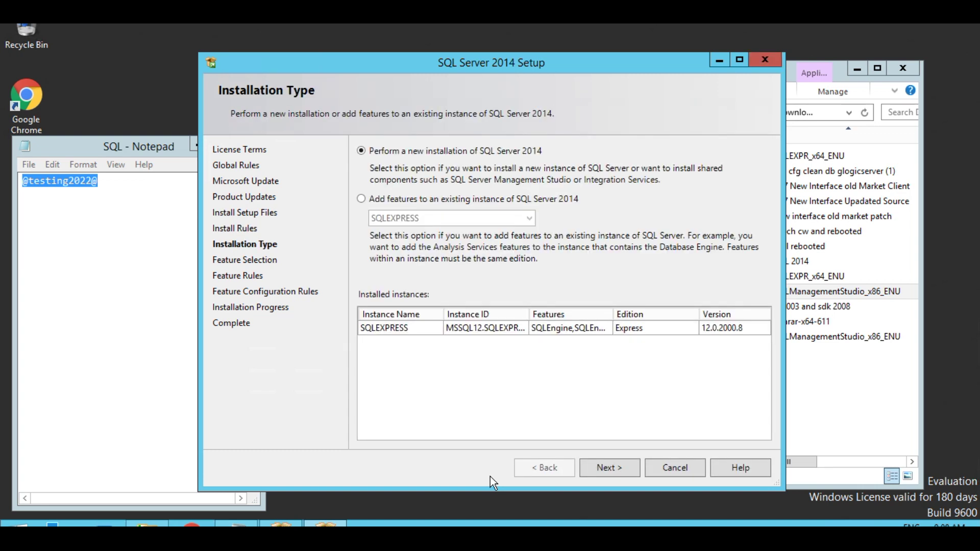
pyautogui.click(610, 468)
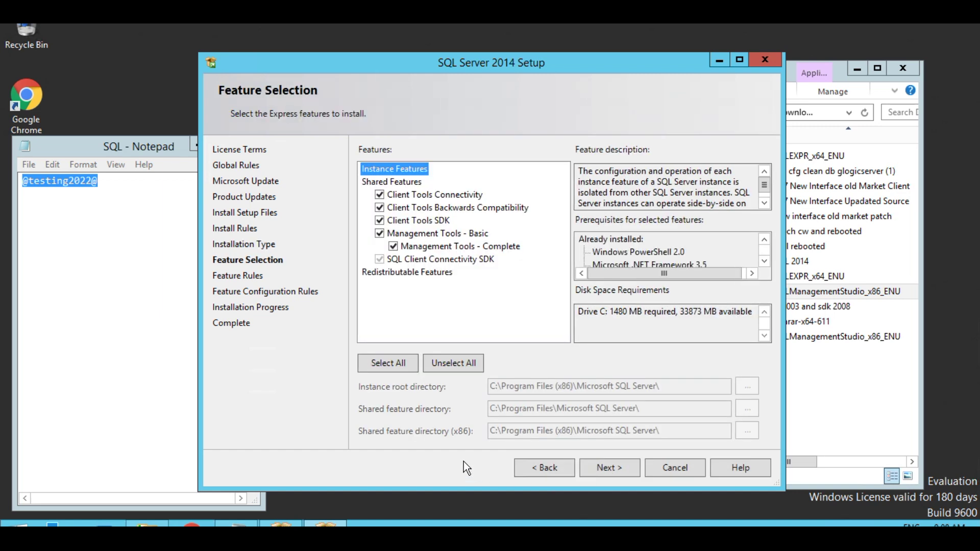
pyautogui.click(607, 466)
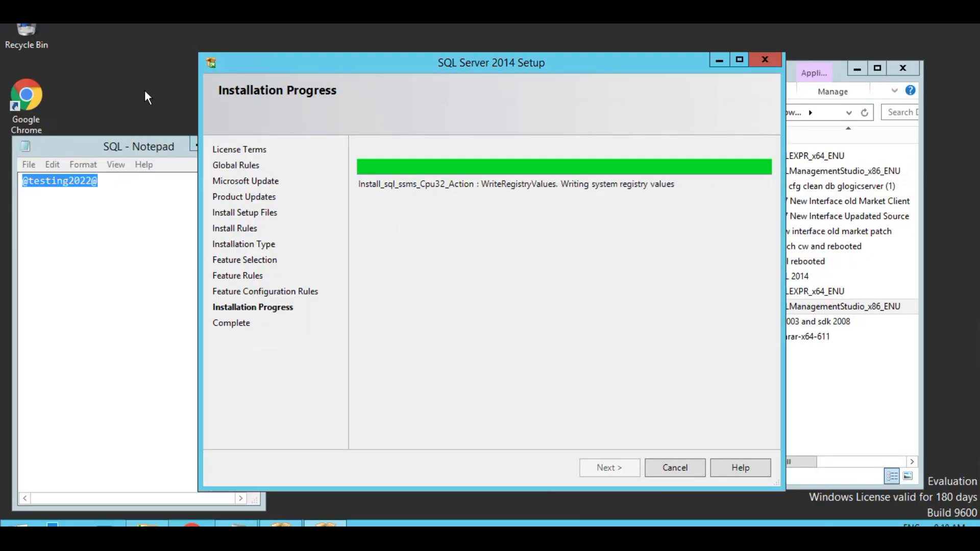
# - Refresh the desktop while setup runs, then close the completed wizard
pyautogui.rightClick(124, 60)
pyautogui.click(154, 100)
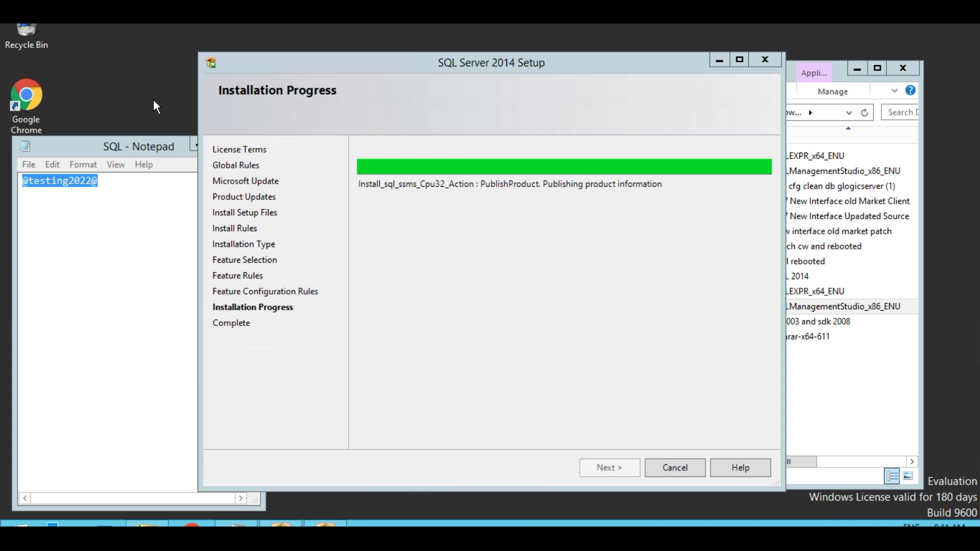
pyautogui.rightClick(128, 83)
pyautogui.click(155, 124)
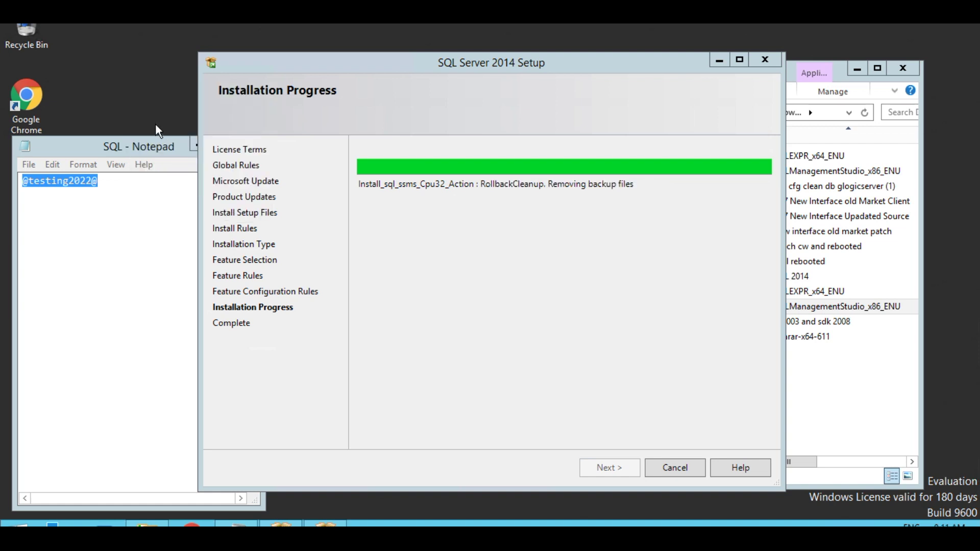
pyautogui.rightClick(106, 93)
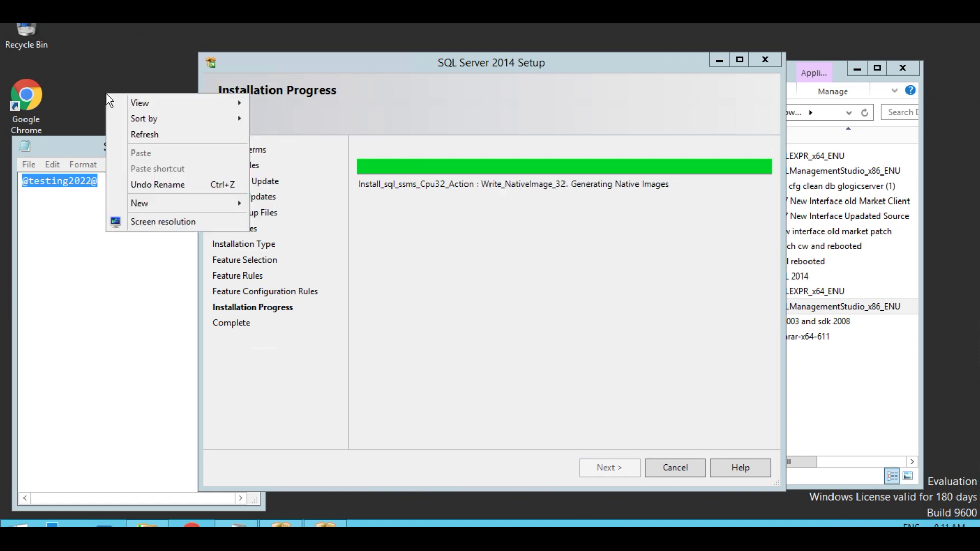
pyautogui.click(148, 135)
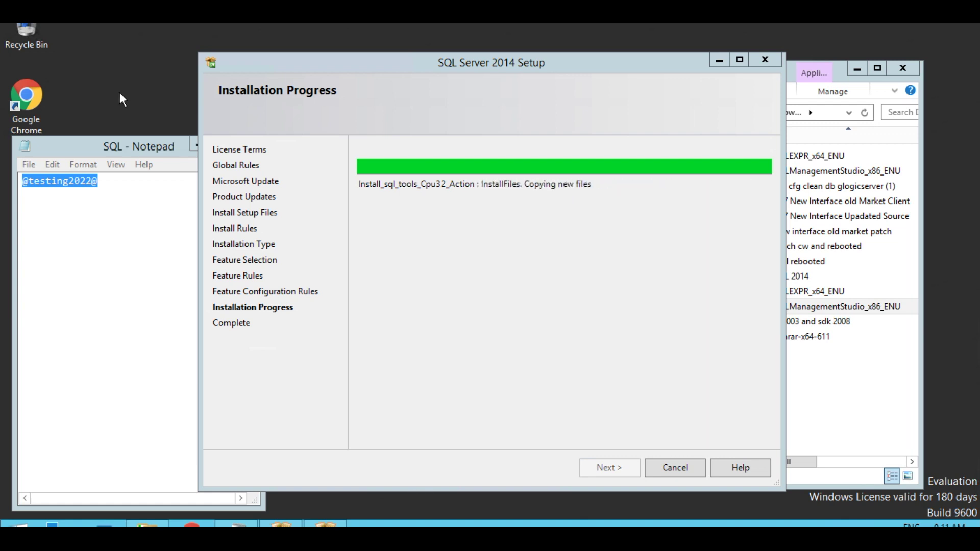
pyautogui.rightClick(104, 86)
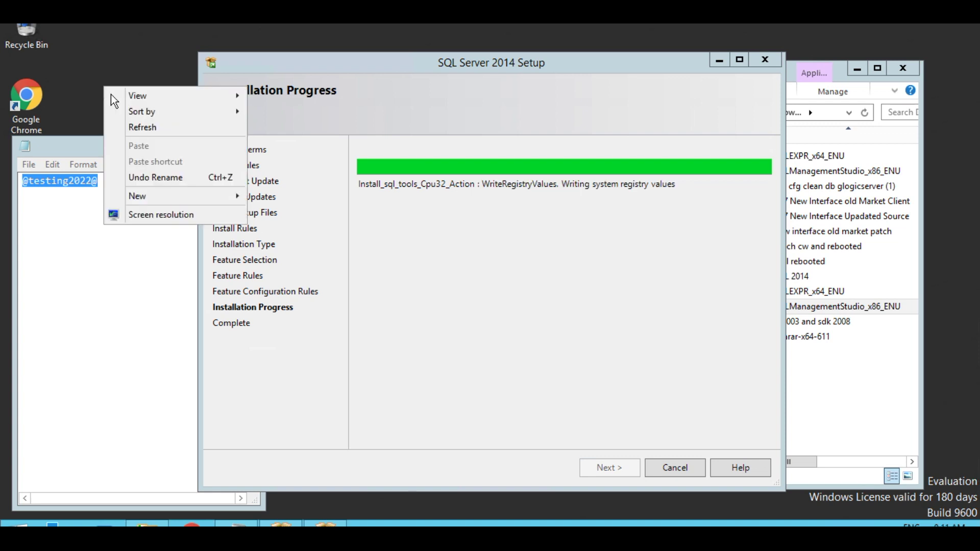
pyautogui.click(142, 126)
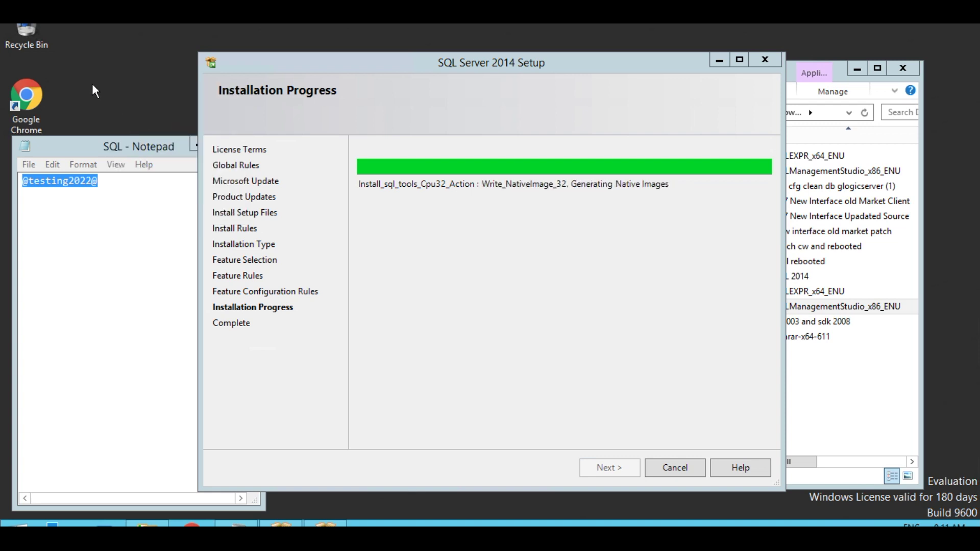
pyautogui.rightClick(92, 84)
pyautogui.click(122, 123)
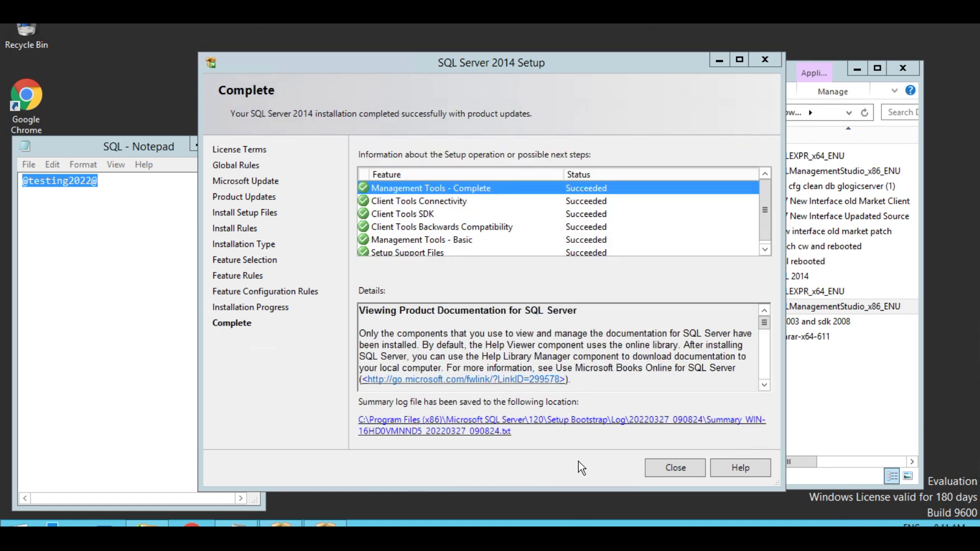
pyautogui.click(663, 467)
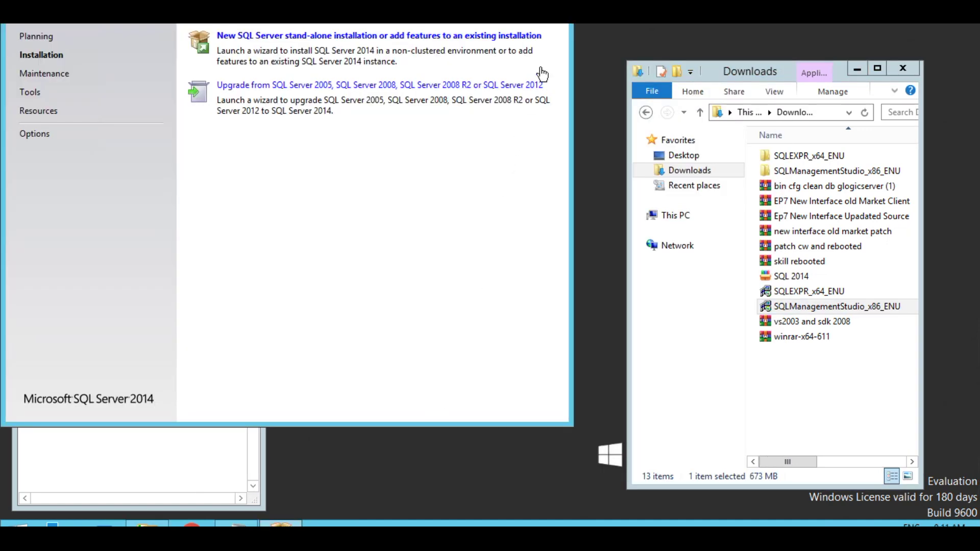
# - Search 'mana', pin SQL Server 2014 Management Studio to Start, and launch it from its tile
pyautogui.click(556, 26)
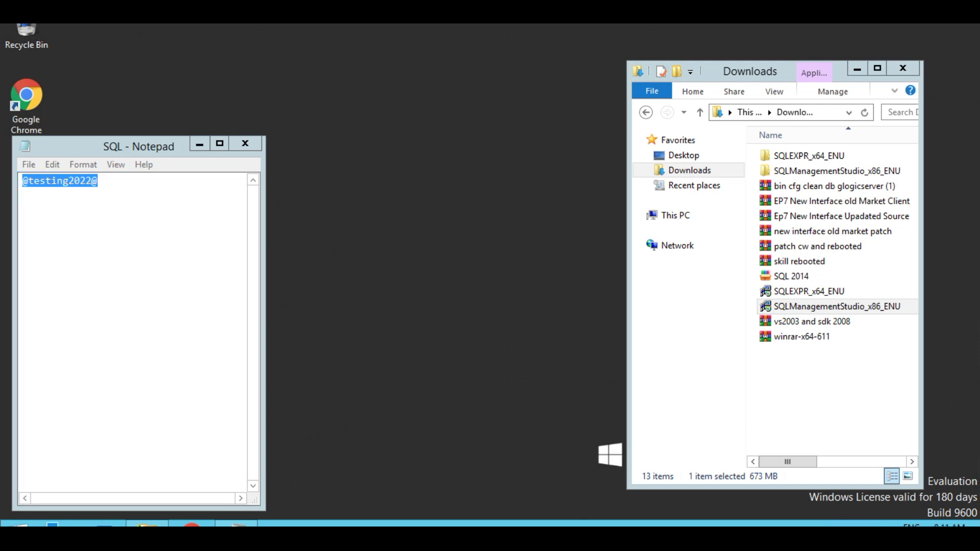
pyautogui.press('super')
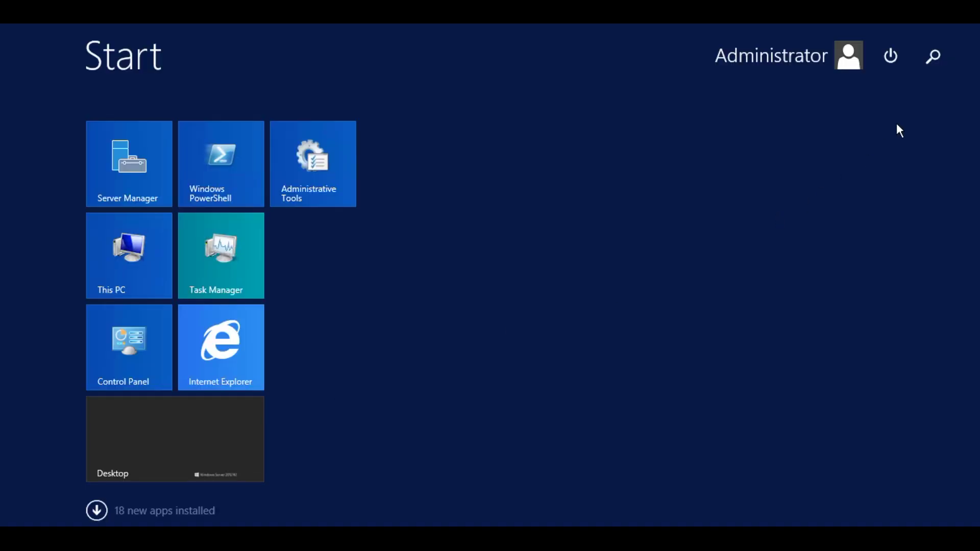
pyautogui.click(932, 57)
pyautogui.write('manager')
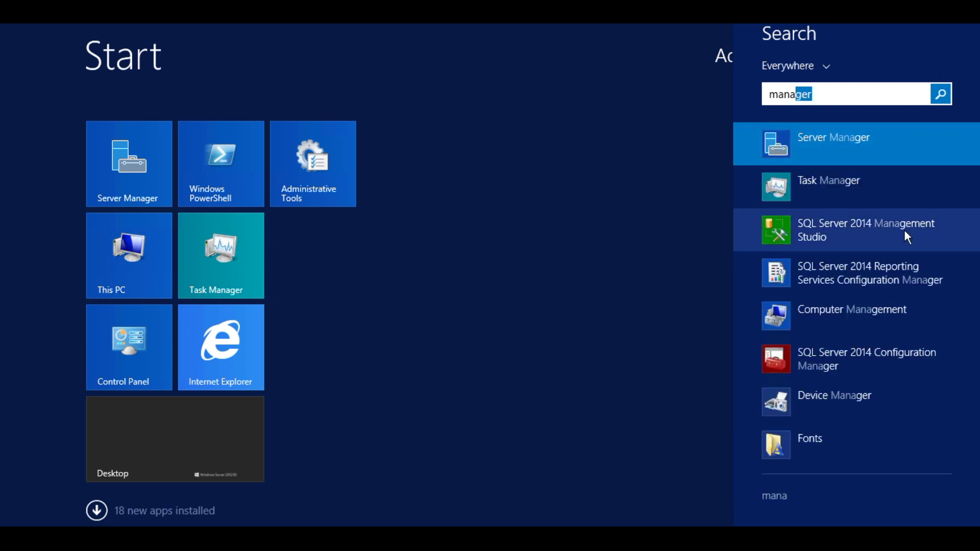
pyautogui.rightClick(837, 231)
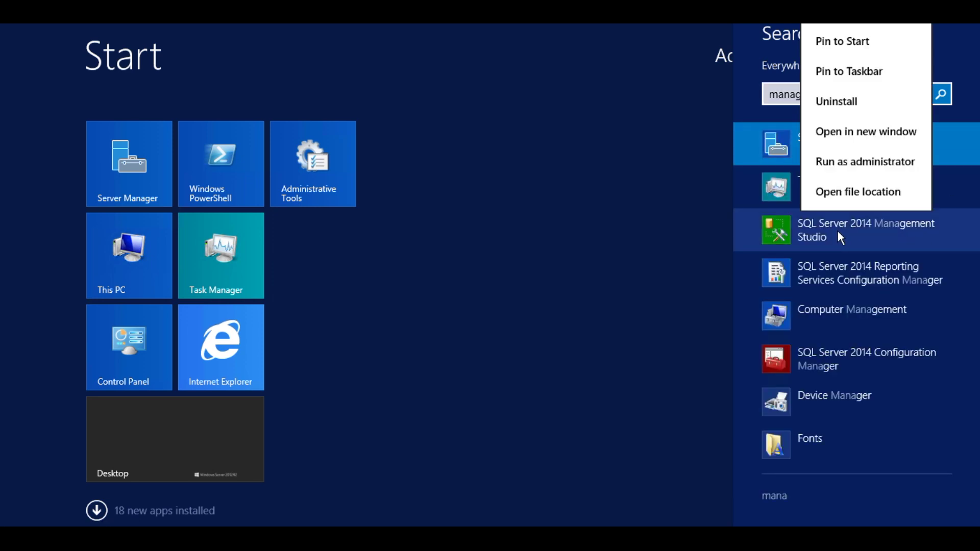
pyautogui.click(843, 39)
pyautogui.click(579, 209)
pyautogui.click(440, 164)
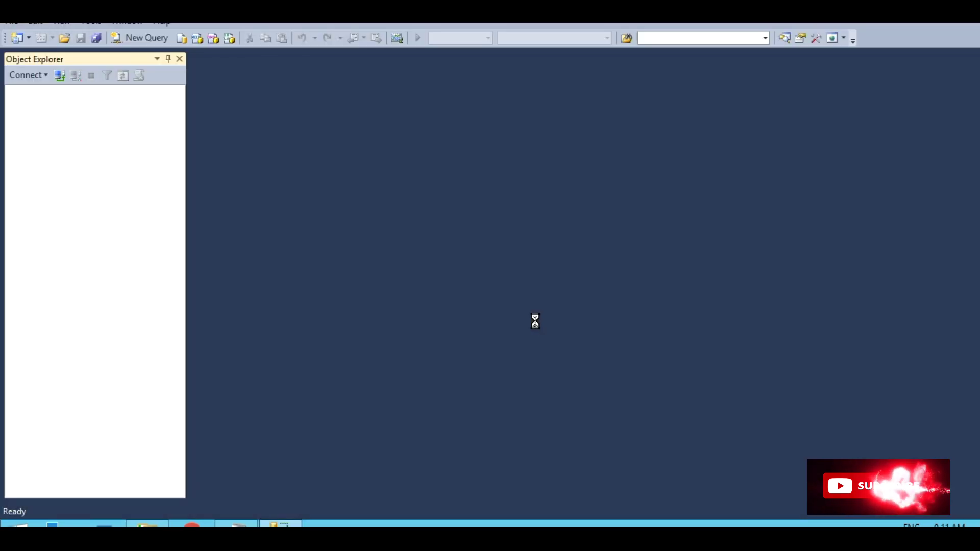
# - Connect to SQLEXPRESS with SQL Server Authentication as sa, using the password copied from Notepad
pyautogui.click(509, 201)
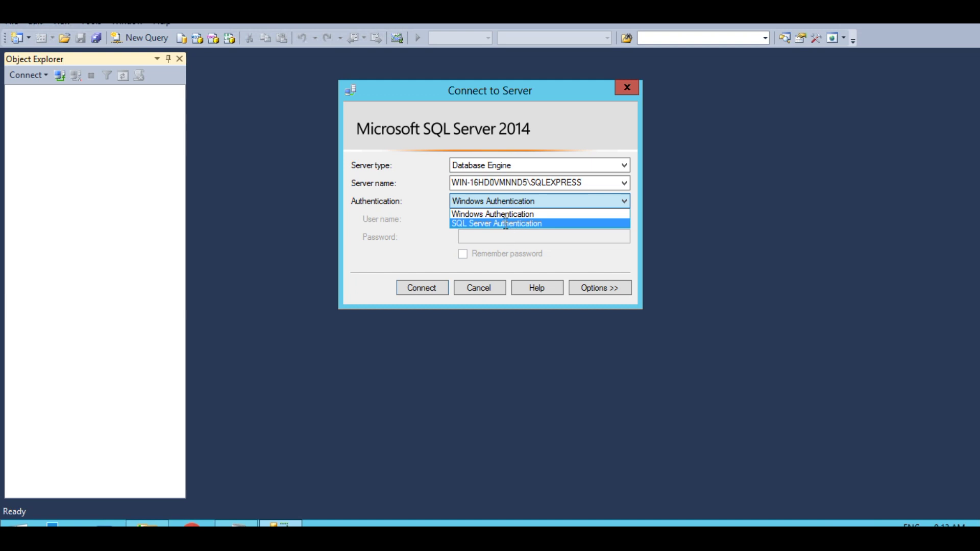
pyautogui.click(504, 223)
pyautogui.write('sa')
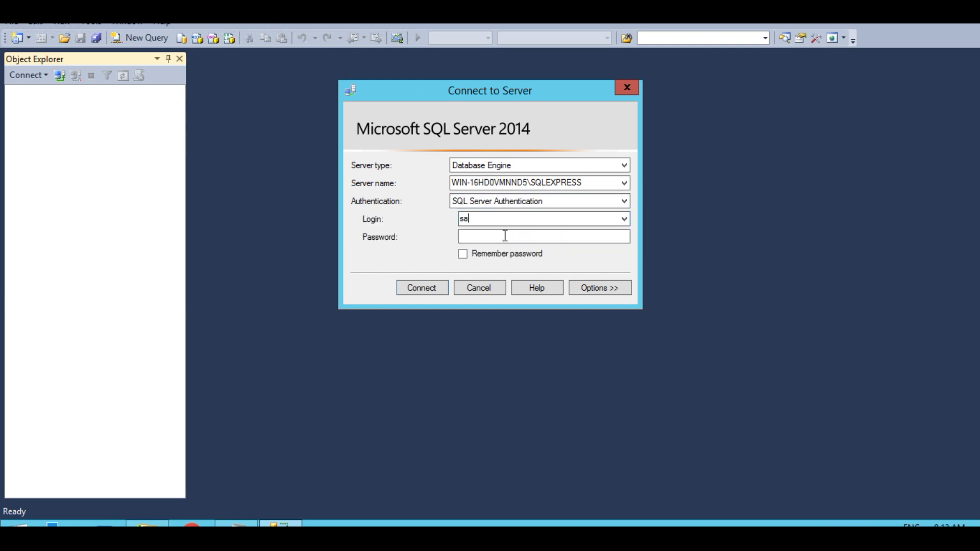
pyautogui.click(236, 525)
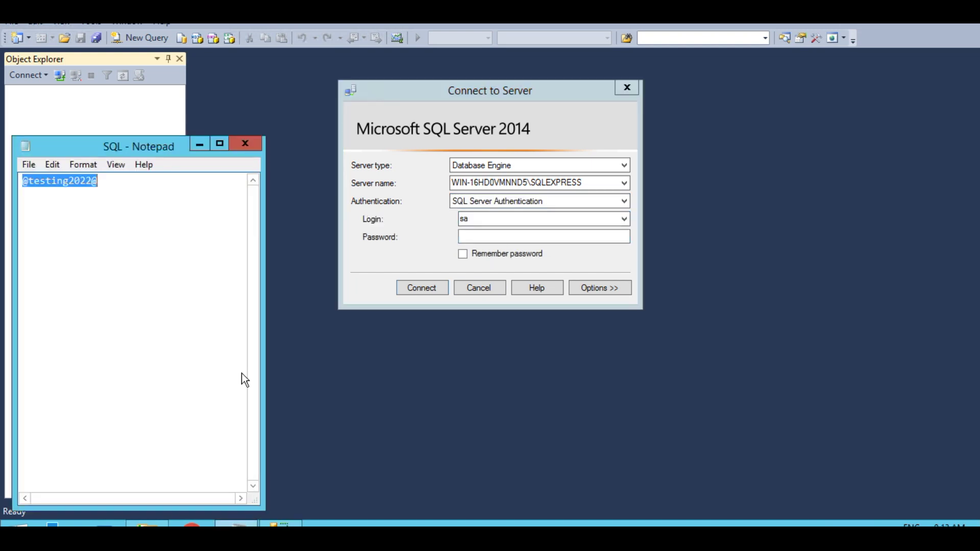
pyautogui.rightClick(81, 182)
pyautogui.click(116, 224)
pyautogui.click(479, 238)
pyautogui.rightClick(479, 238)
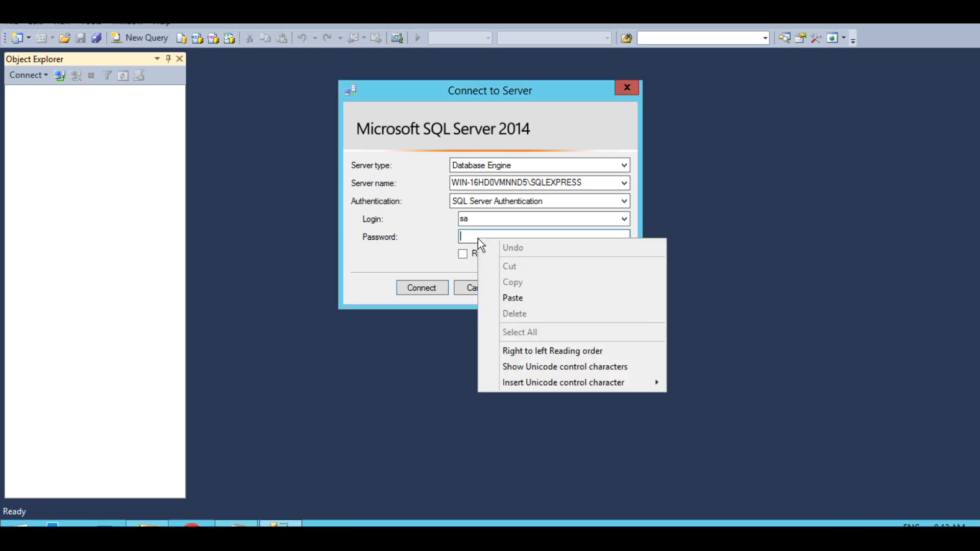
pyautogui.click(516, 296)
pyautogui.click(423, 288)
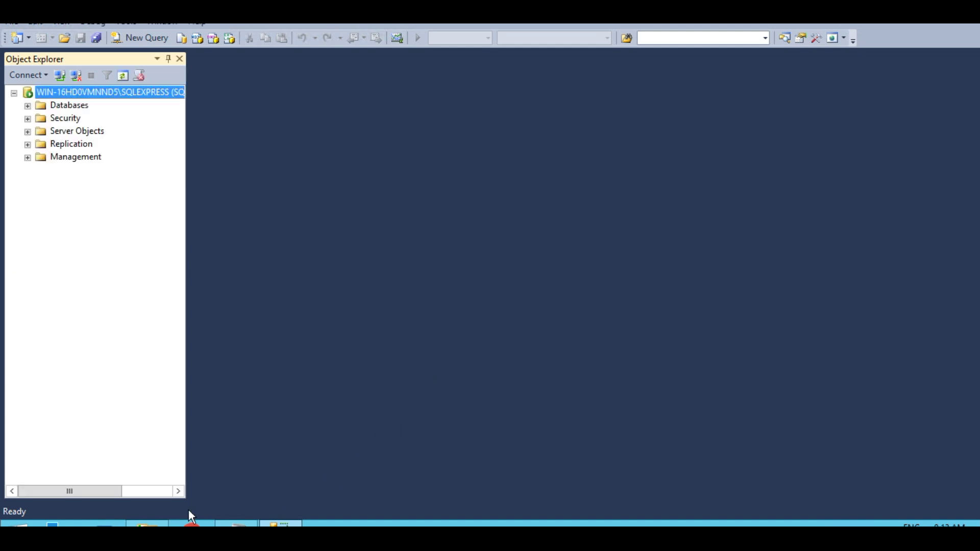
# - Extract the bin cfg clean db glogicserver (1) archive in Downloads into its own folder
pyautogui.moveTo(147, 524)
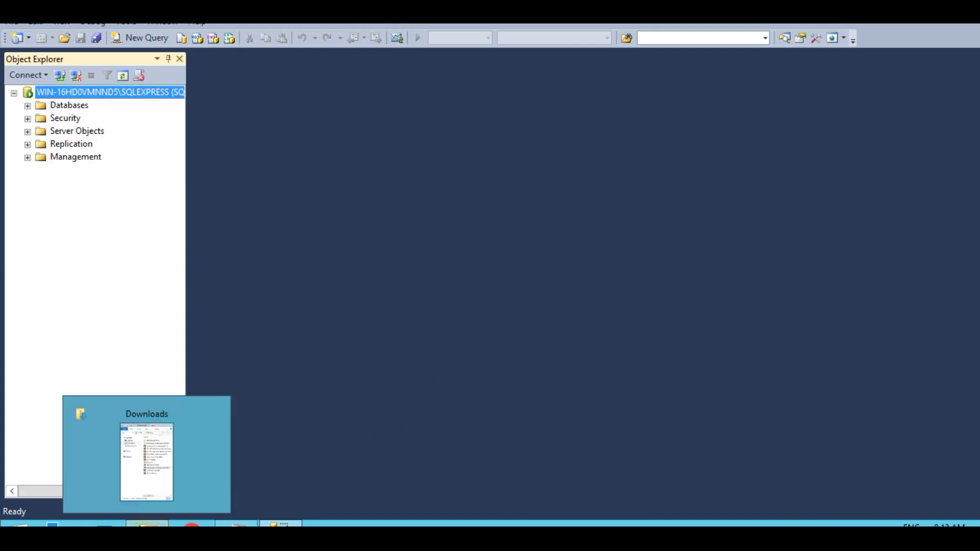
pyautogui.click(195, 480)
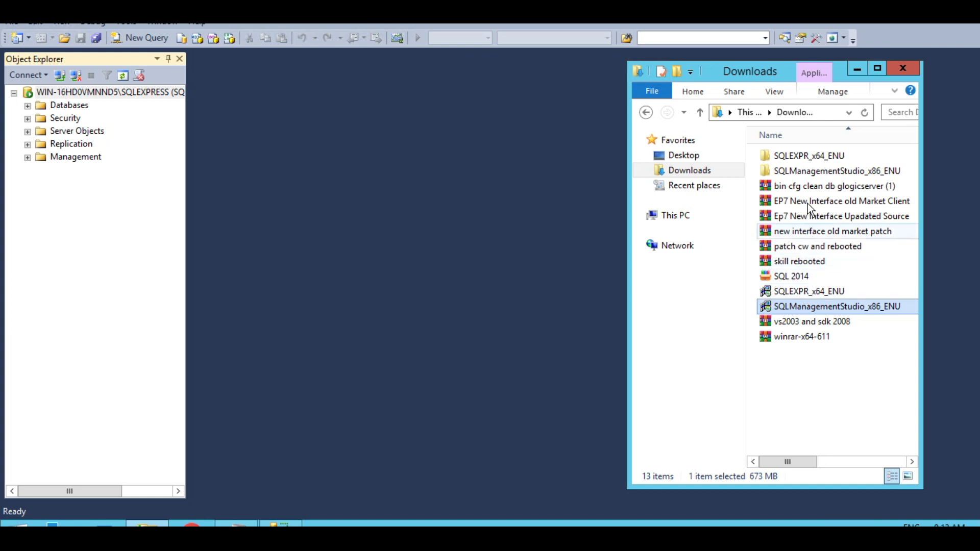
pyautogui.rightClick(806, 187)
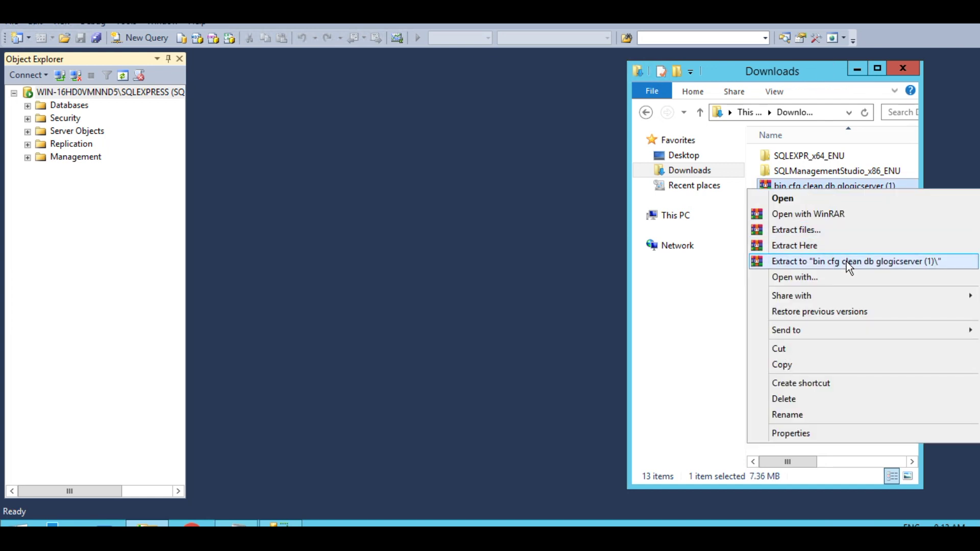
pyautogui.click(846, 261)
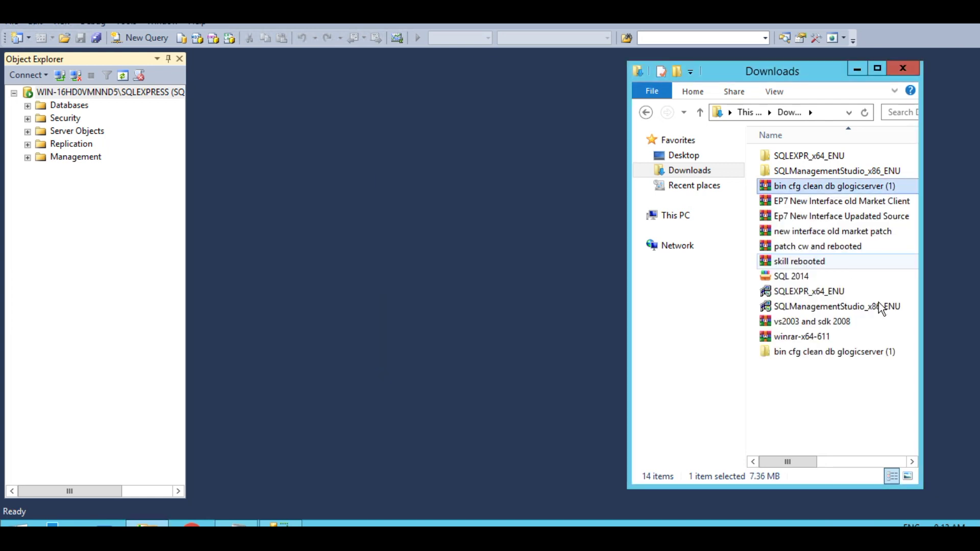
# - Browse into the Clean DB Juver folder and open RanGame1.sql in Management Studio
pyautogui.click(827, 354)
pyautogui.doubleClick(825, 355)
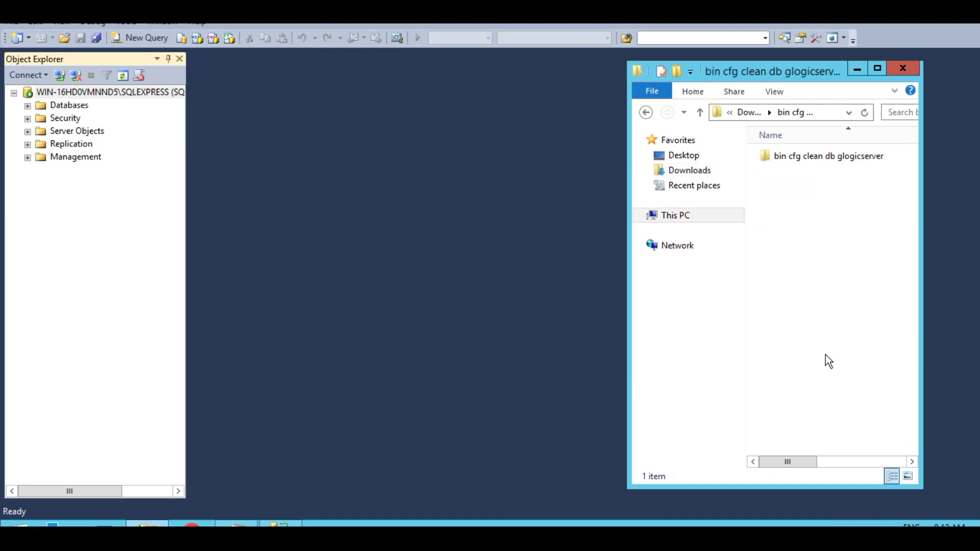
pyautogui.doubleClick(802, 161)
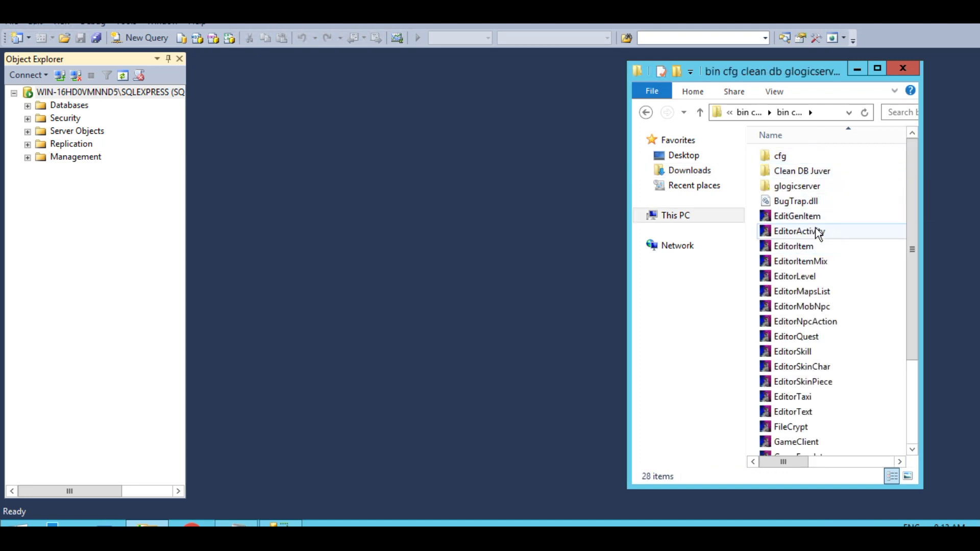
pyautogui.doubleClick(786, 170)
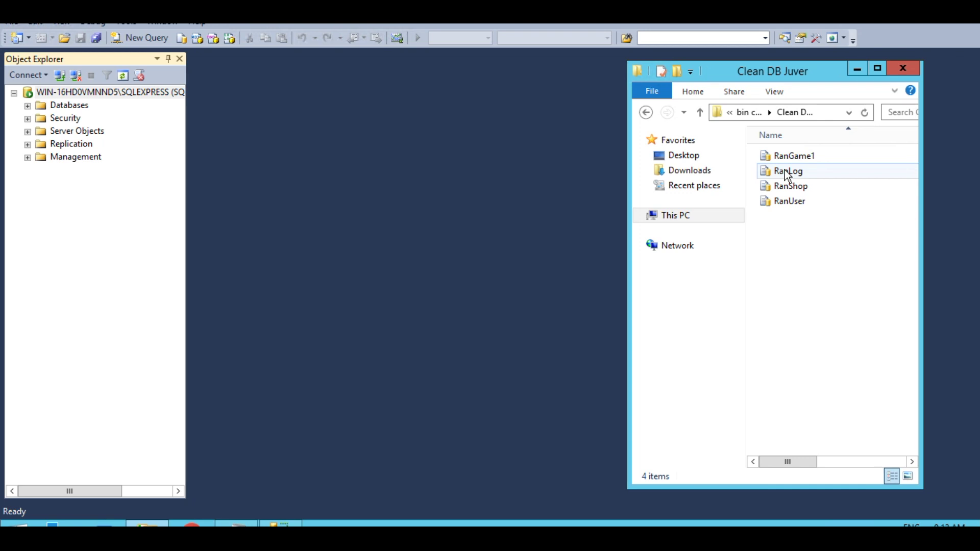
pyautogui.doubleClick(786, 156)
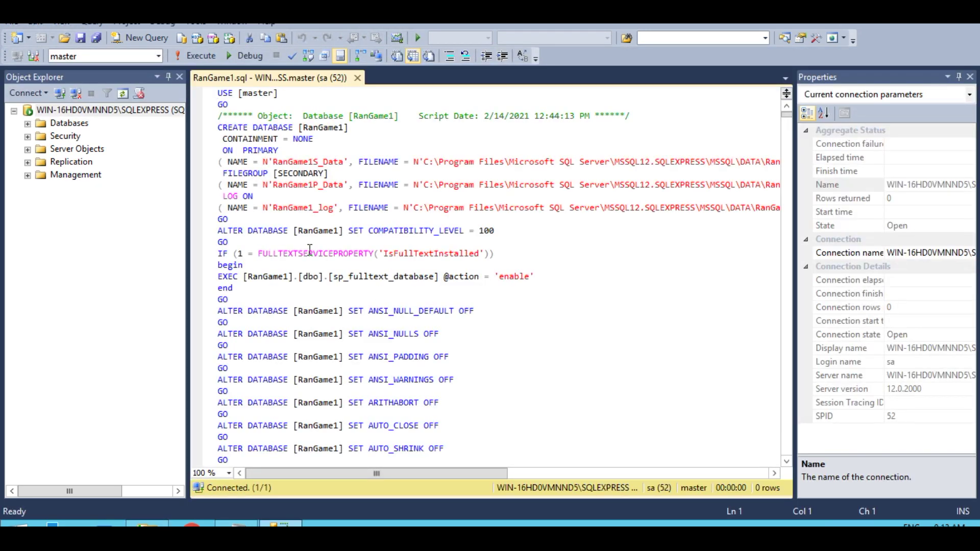
# - Execute the RanGame1 script, then open RanLog.sql and execute it
pyautogui.click(199, 57)
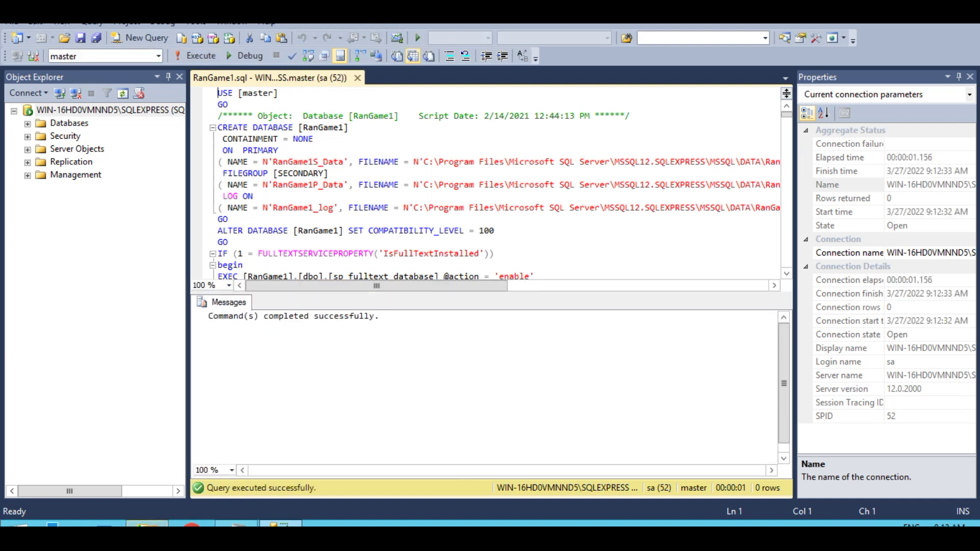
pyautogui.moveTo(147, 524)
pyautogui.click(193, 475)
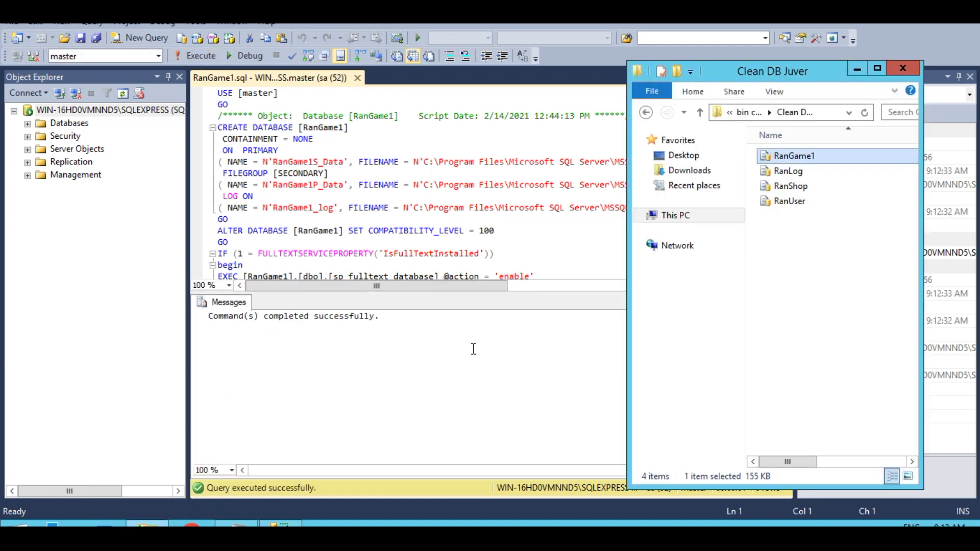
pyautogui.doubleClick(789, 174)
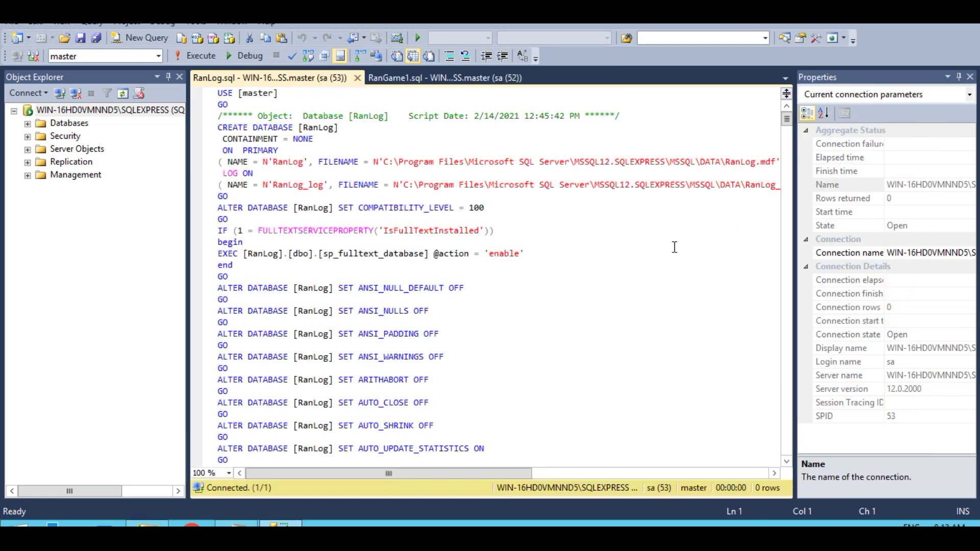
pyautogui.click(195, 56)
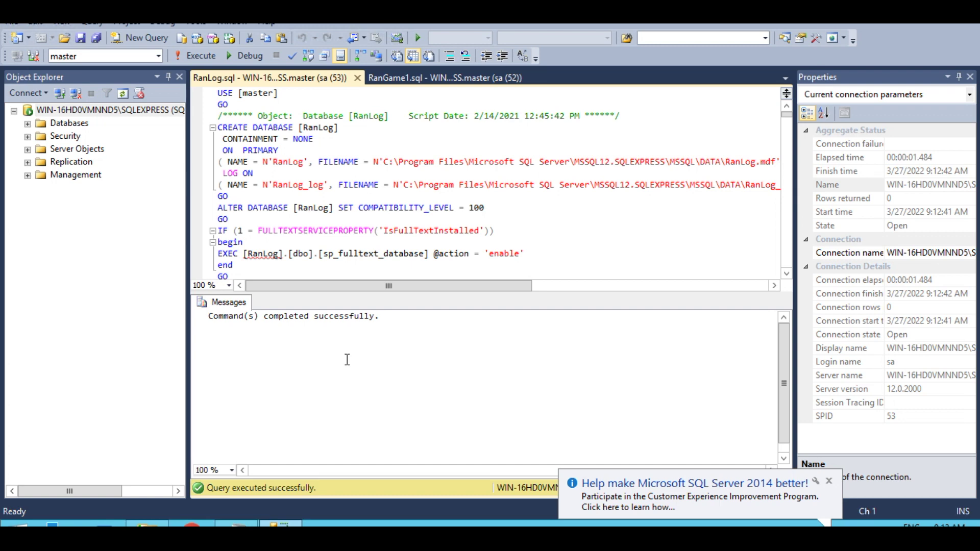
# - Open RanShop.sql, keep its line endings unchanged, and execute it
pyautogui.moveTo(147, 525)
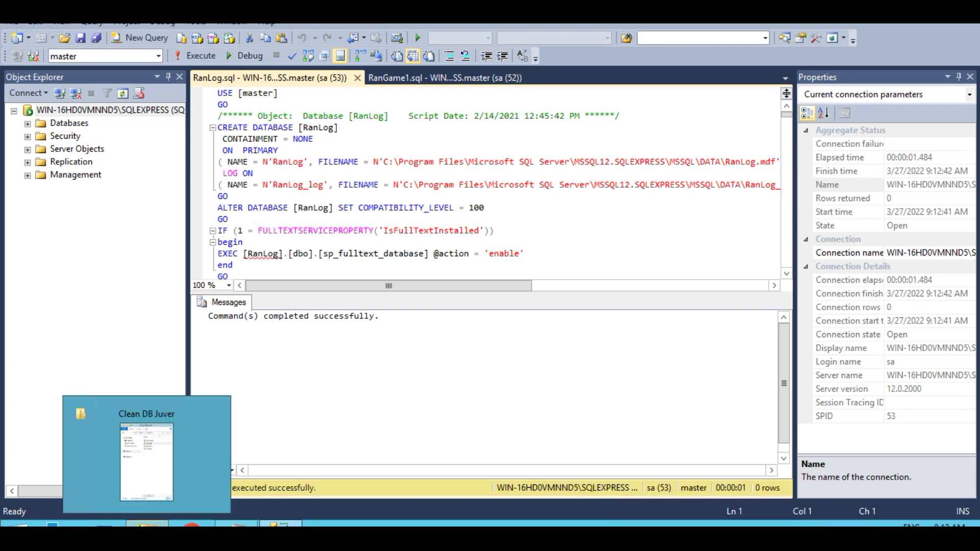
pyautogui.click(148, 450)
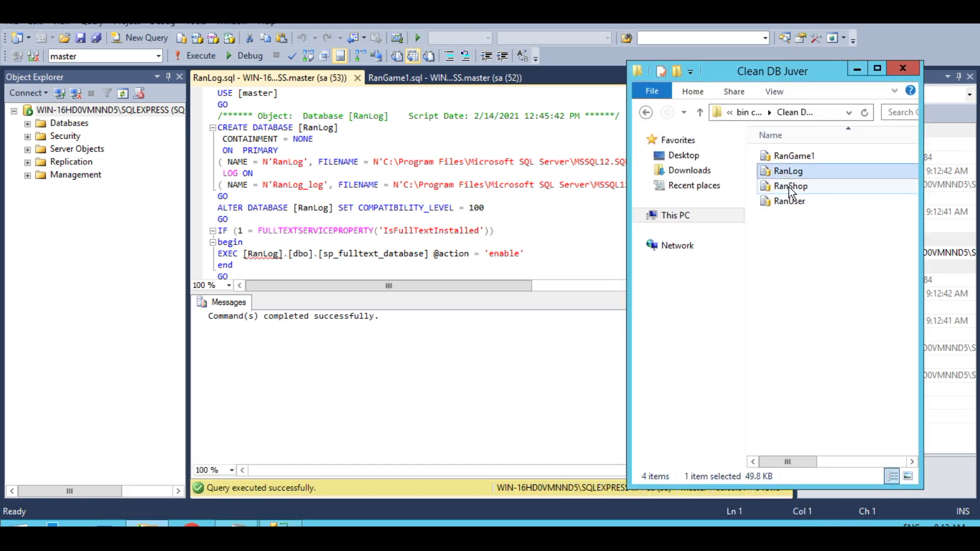
pyautogui.doubleClick(789, 187)
pyautogui.click(609, 310)
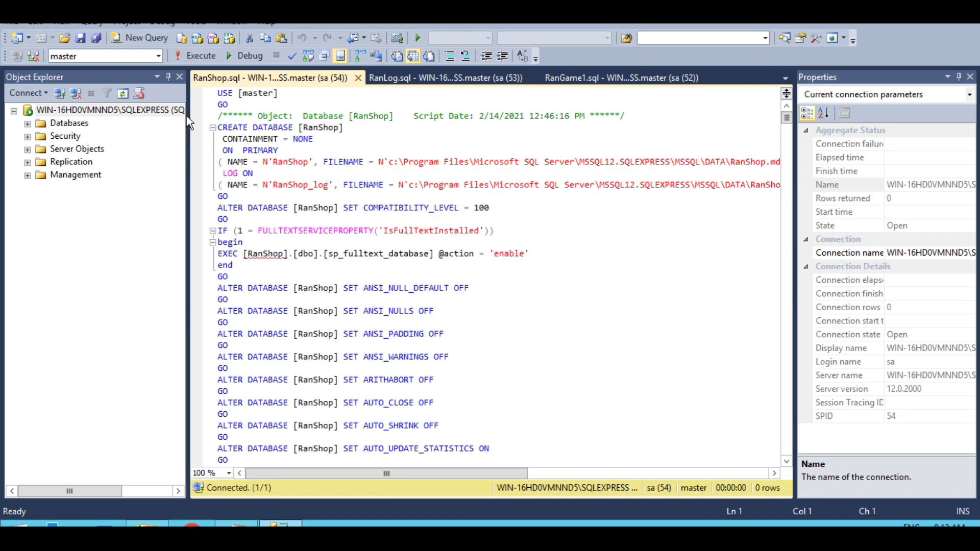
pyautogui.click(197, 60)
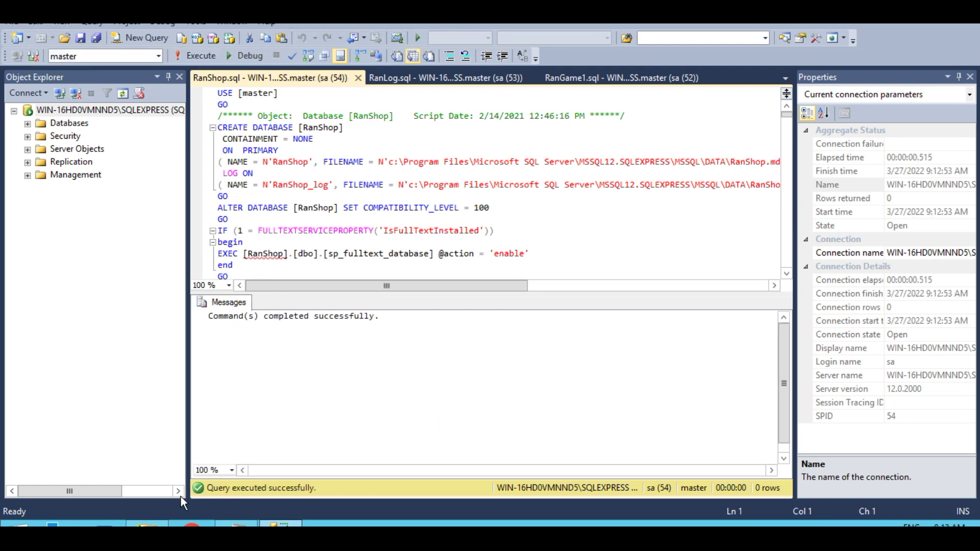
# - Open RanUser.sql from the Clean DB Juver folder and execute it
pyautogui.moveTo(147, 526)
pyautogui.click(147, 449)
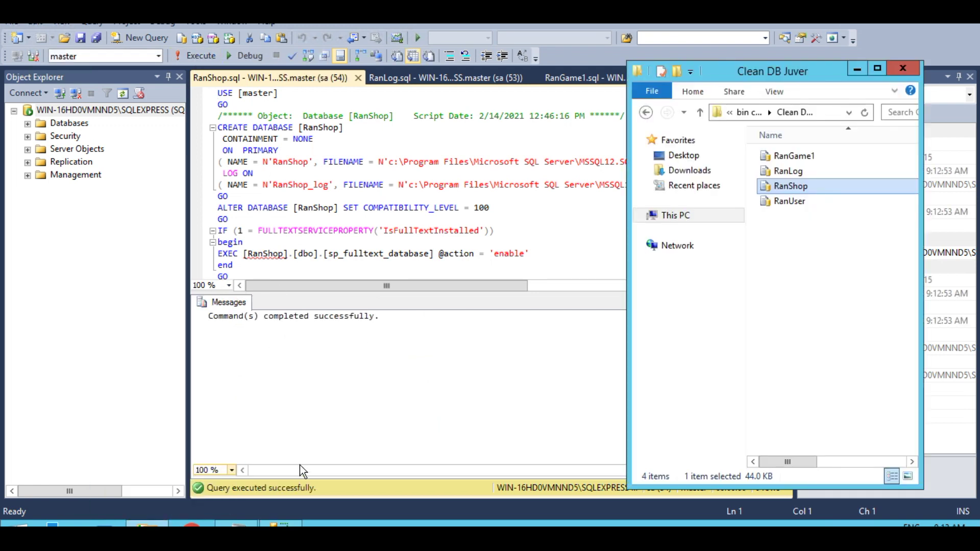
pyautogui.doubleClick(786, 202)
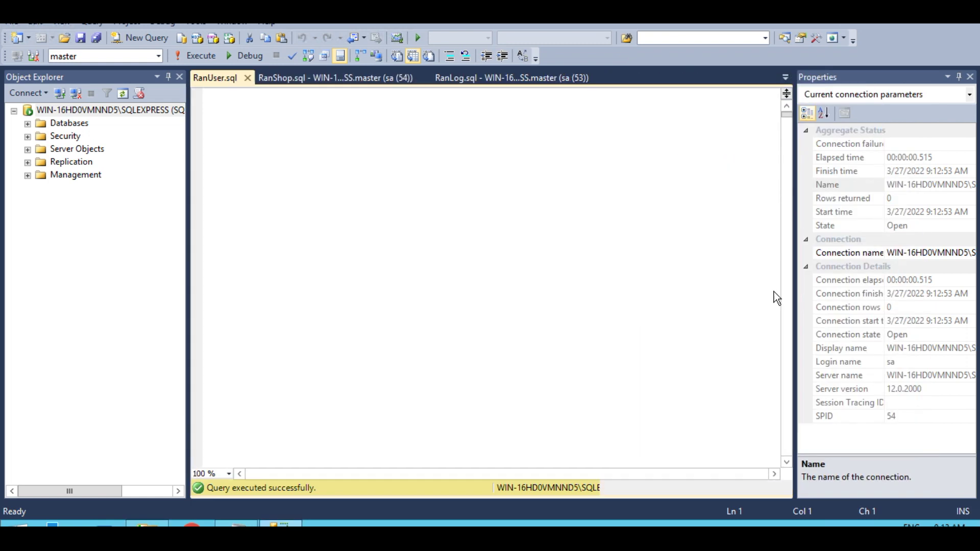
pyautogui.click(198, 59)
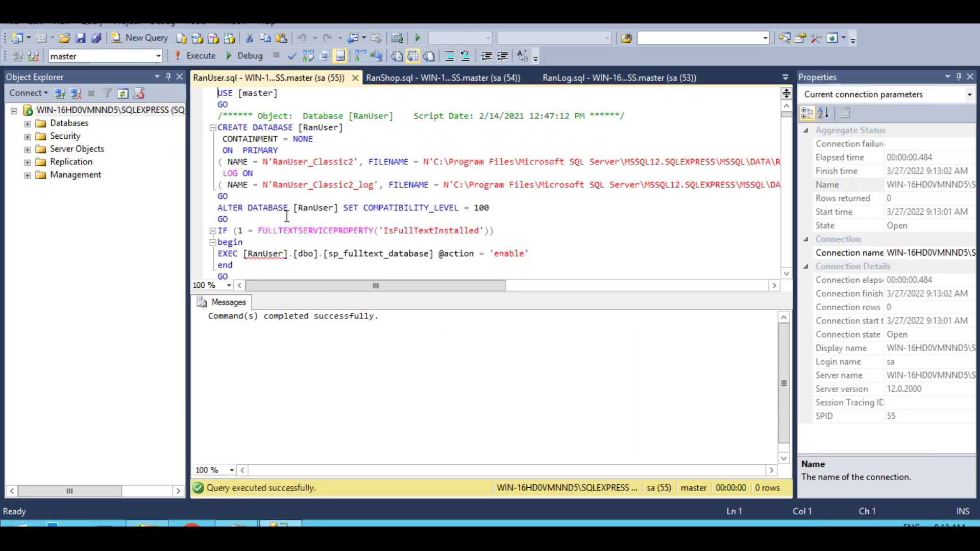
# - Copy the server instance name from the Connect to Server dialog, then cancel it
pyautogui.click(11, 21)
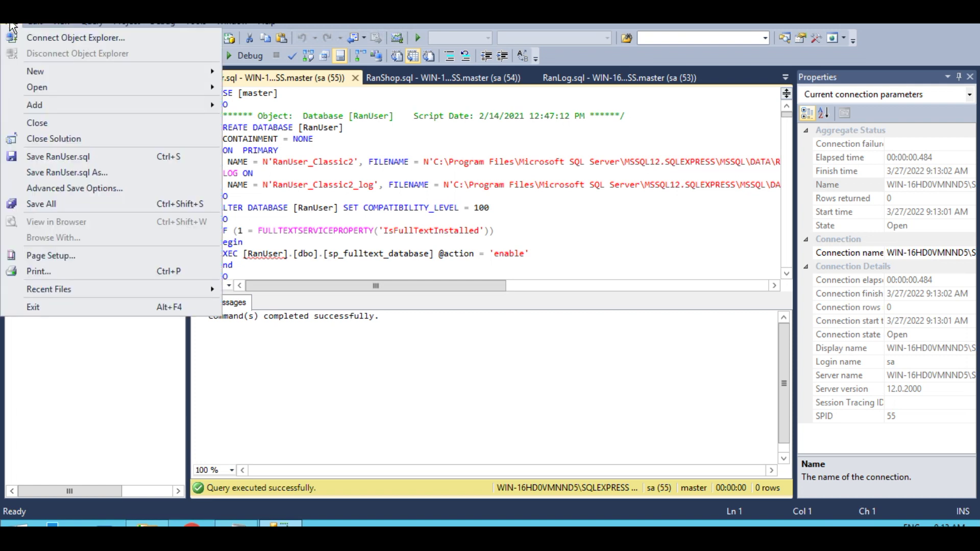
pyautogui.click(44, 40)
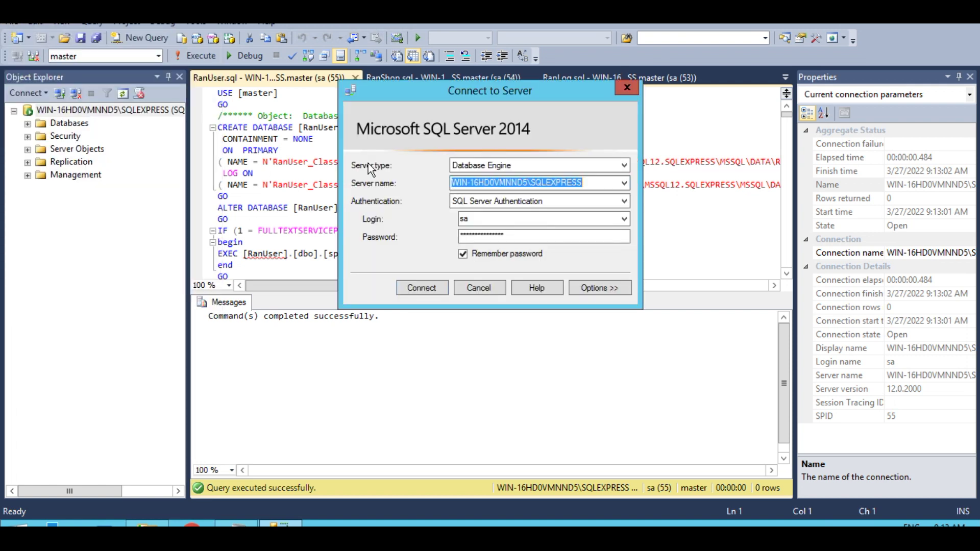
pyautogui.rightClick(476, 181)
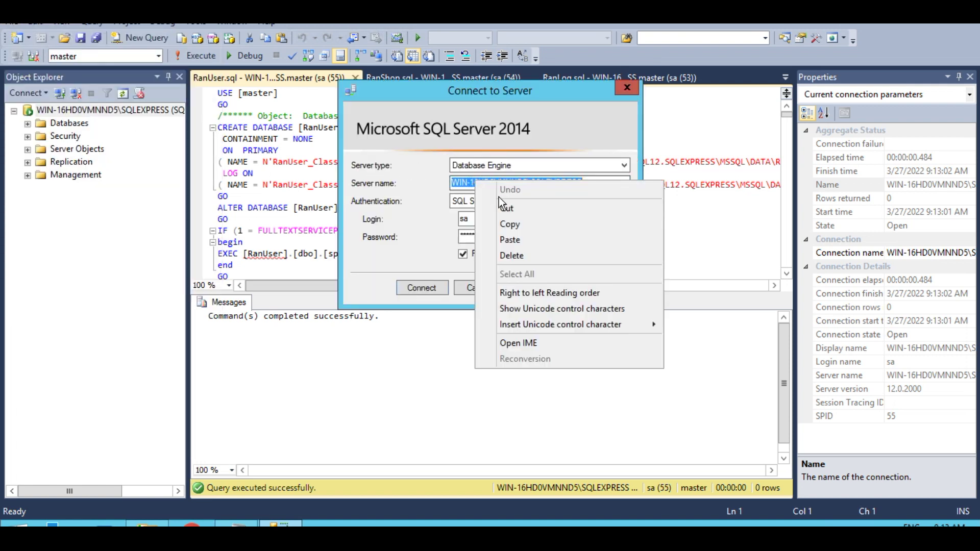
pyautogui.click(521, 223)
pyautogui.click(483, 289)
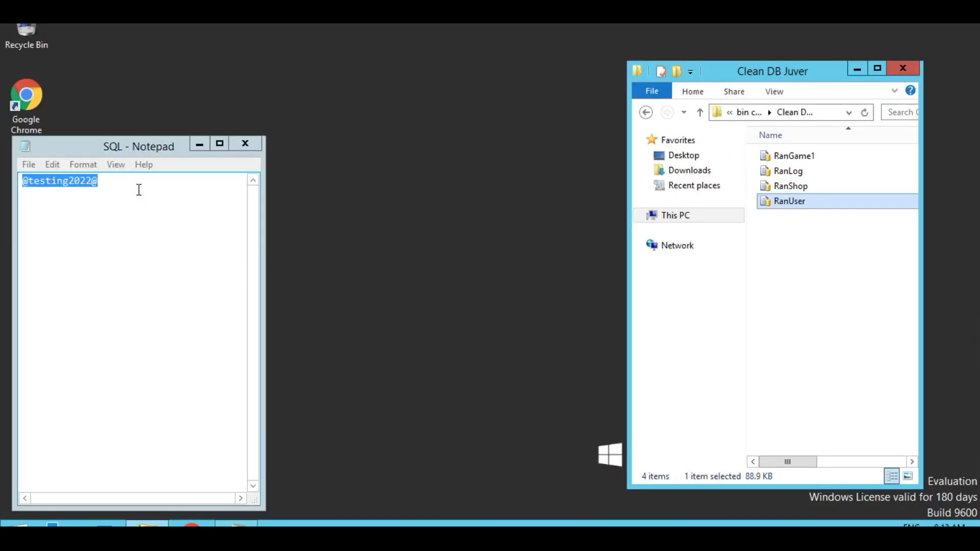
# - Paste the SQLEXPRESS instance name onto a new first line of the Notepad notes
pyautogui.click(139, 189)
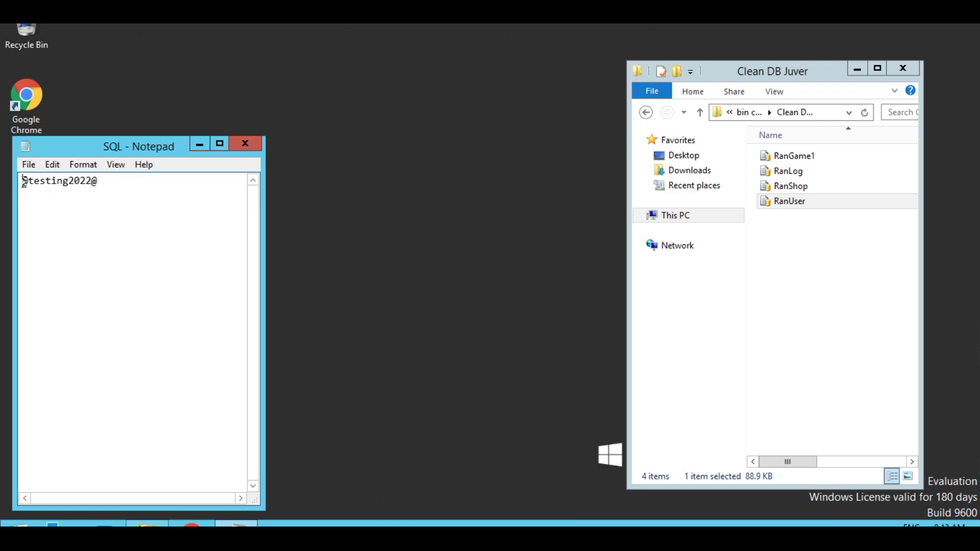
pyautogui.press('Return')
pyautogui.press('Return')
pyautogui.press('Return')
pyautogui.press('Return')
pyautogui.press('Return')
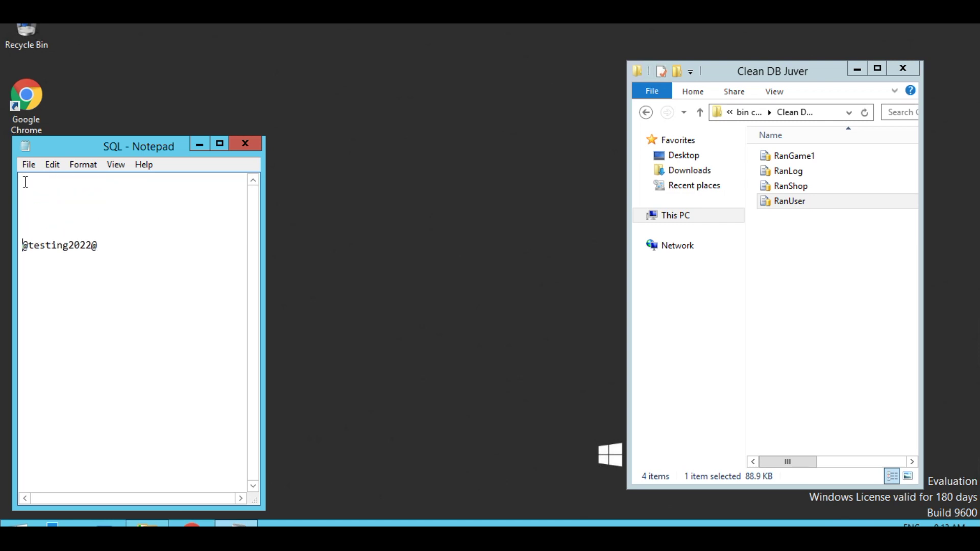
pyautogui.rightClick(24, 183)
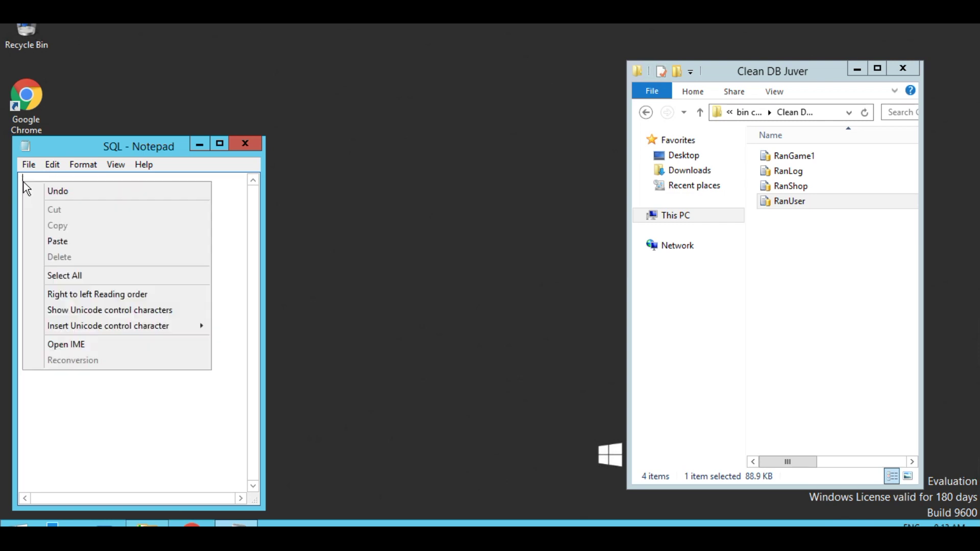
pyautogui.click(68, 240)
pyautogui.click(18, 524)
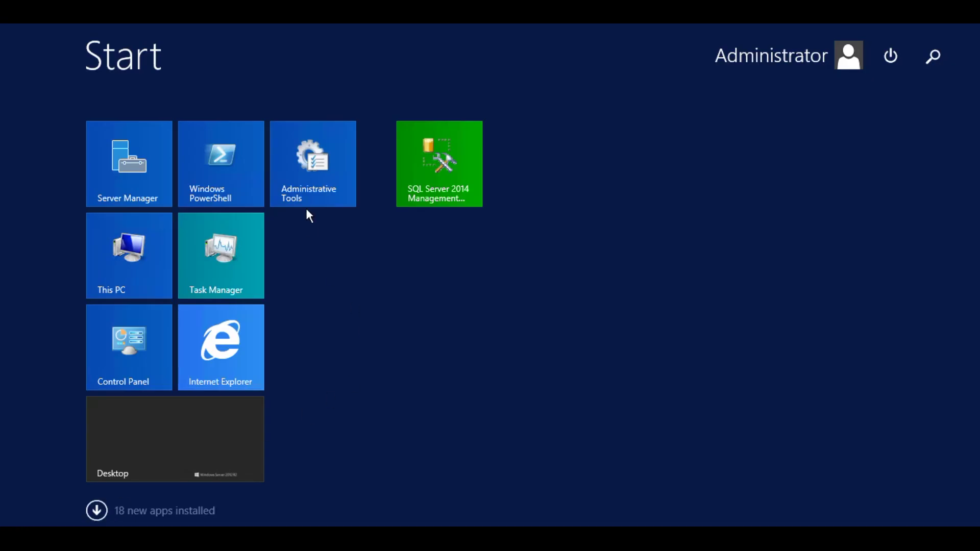
# - Launch ODBC Data Sources (64-bit) from Administrative Tools and begin adding a User DSN
pyautogui.click(317, 164)
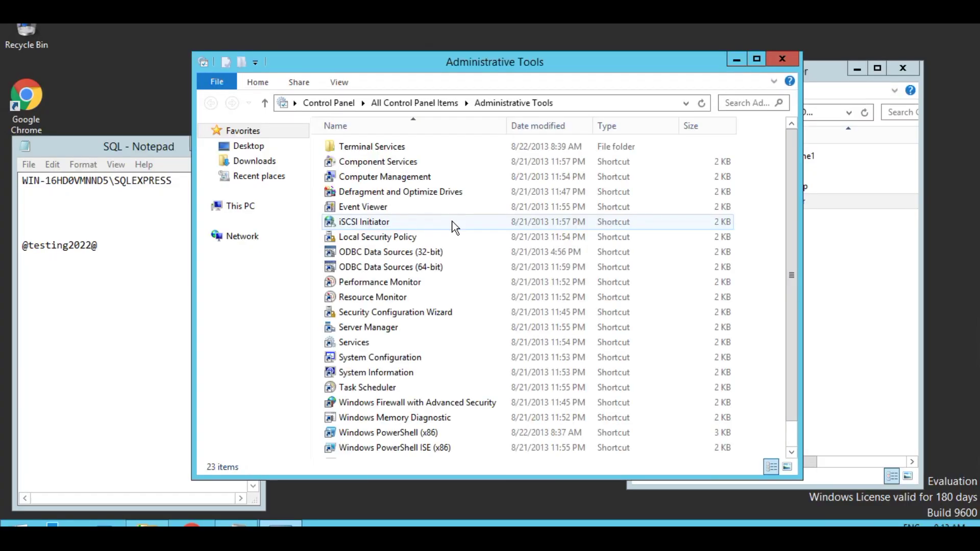
pyautogui.click(379, 269)
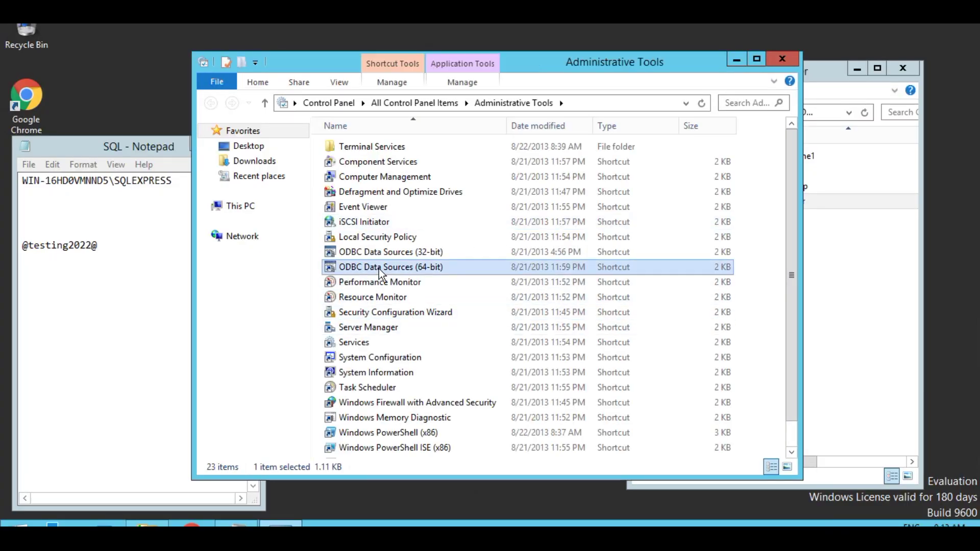
pyautogui.doubleClick(379, 268)
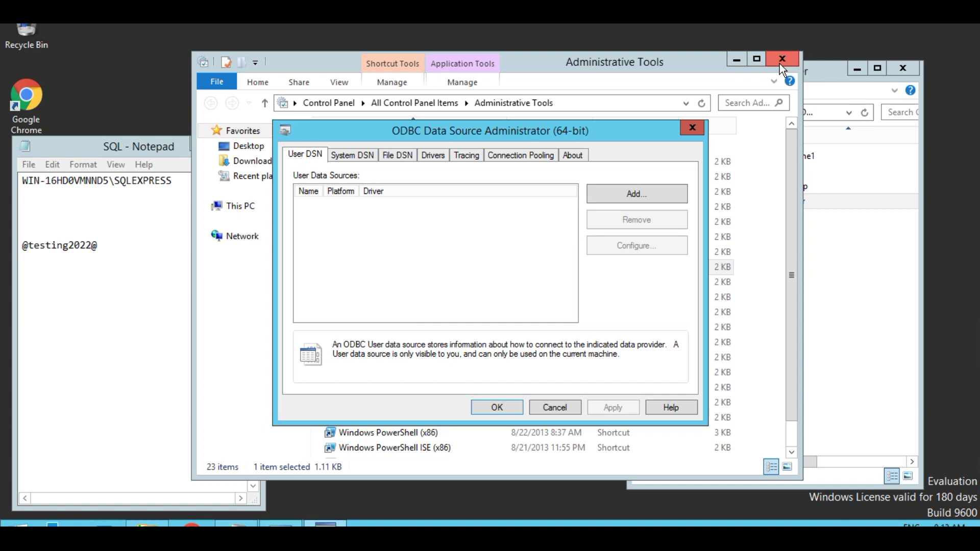
pyautogui.click(782, 59)
pyautogui.moveTo(486, 130); pyautogui.dragTo(543, 128)
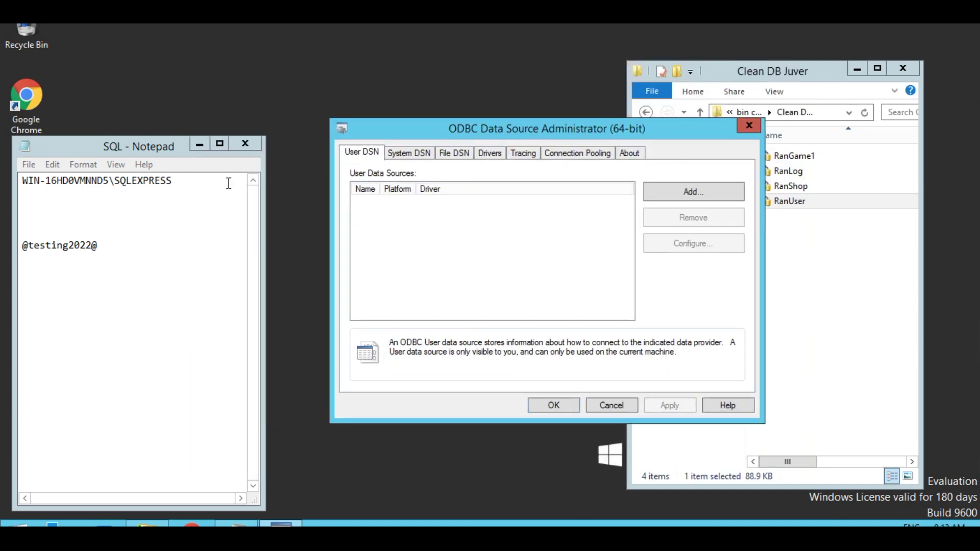
pyautogui.moveTo(182, 182); pyautogui.dragTo(144, 182)
pyautogui.click(461, 212)
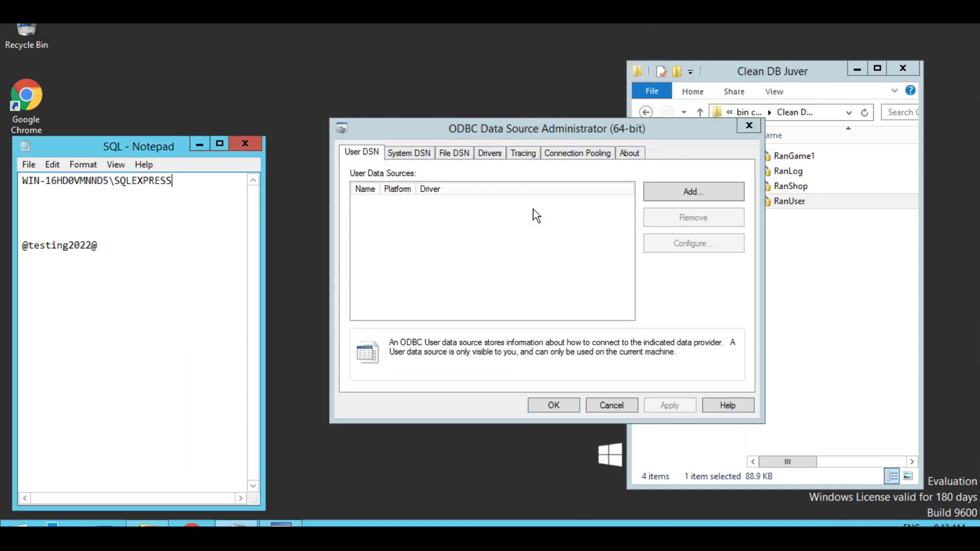
pyautogui.click(694, 194)
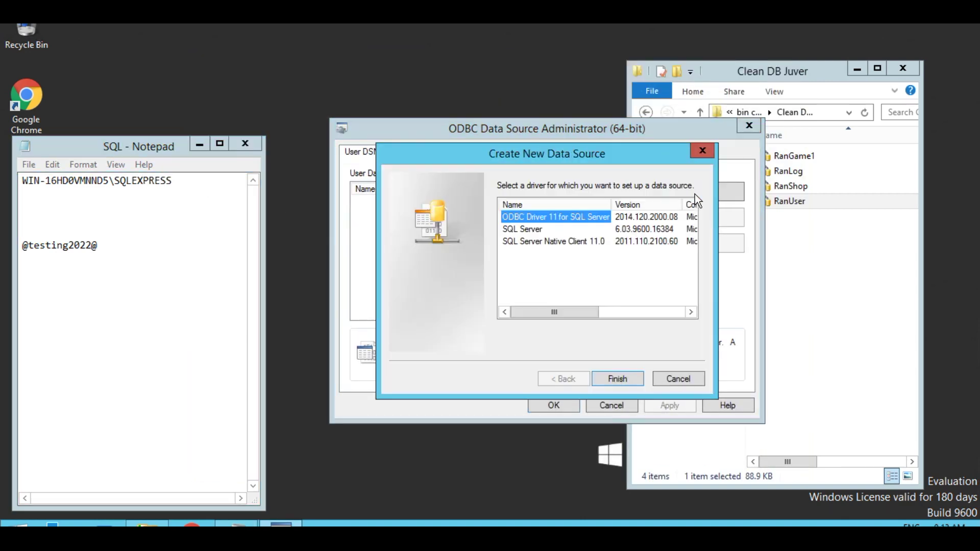
# - Create a SQL Server Native Client 11.0 DSN named RanGame1 with the SQLEXPRESS server pasted in
pyautogui.click(557, 243)
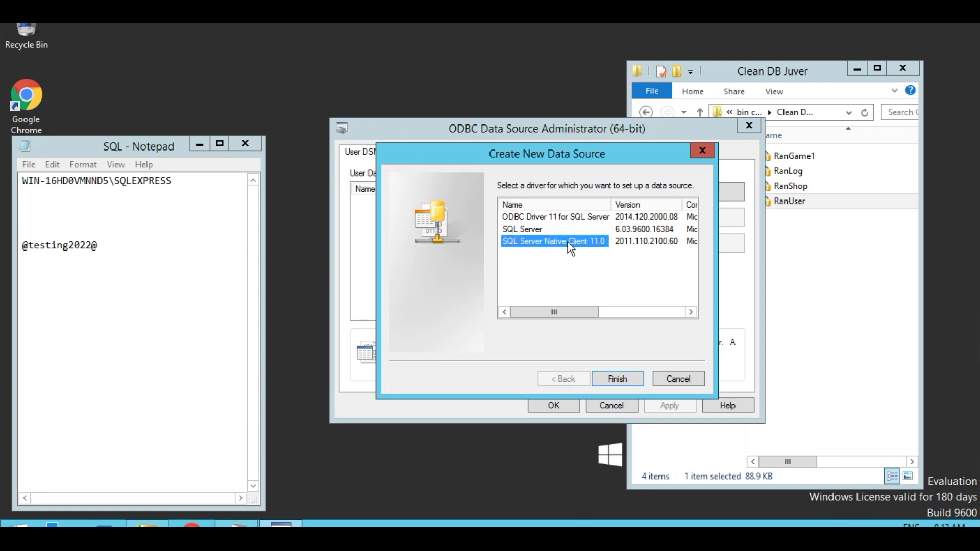
pyautogui.doubleClick(567, 242)
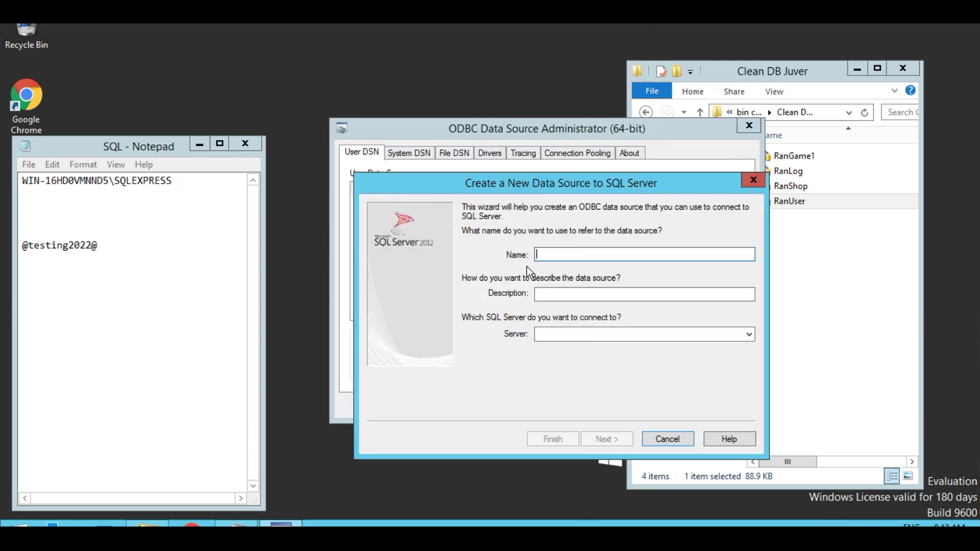
pyautogui.write('RanGame')
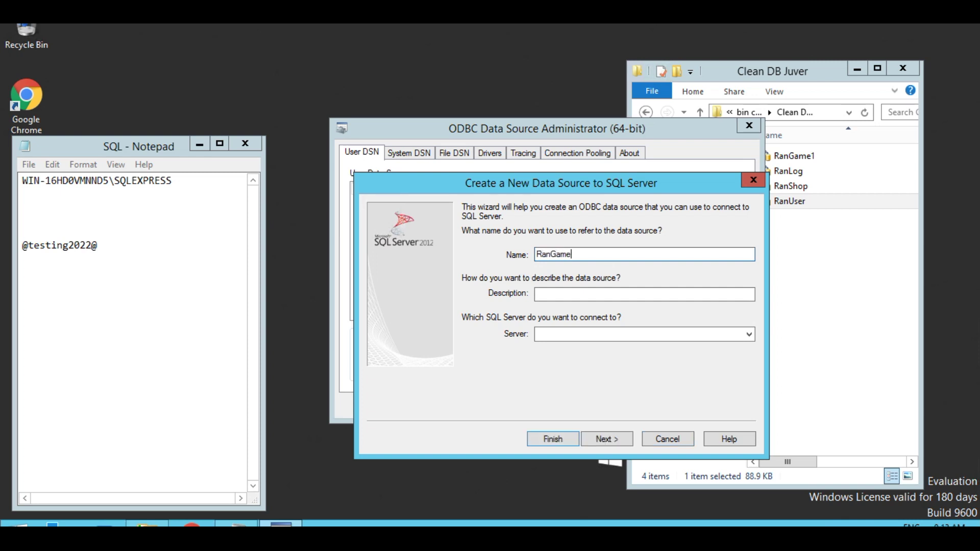
pyautogui.moveTo(172, 181); pyautogui.dragTo(17, 183)
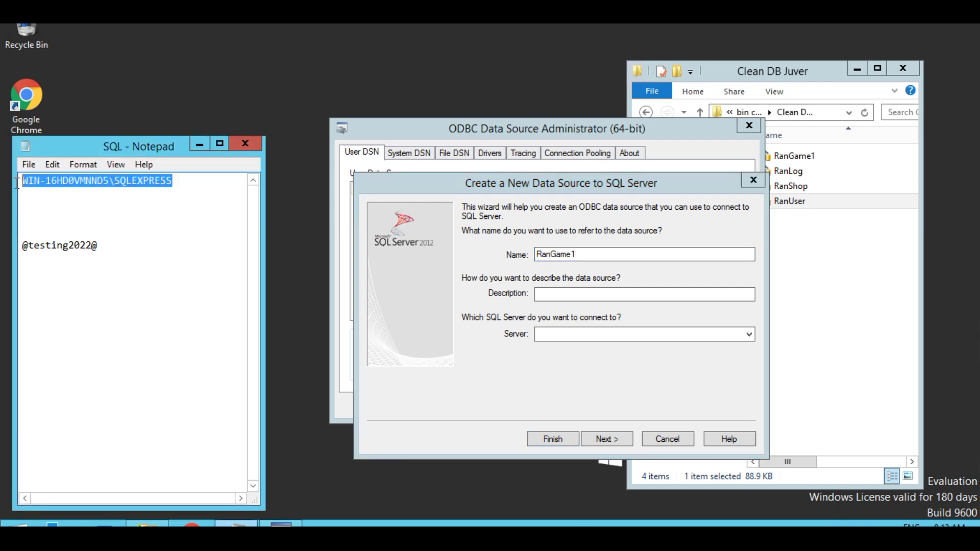
pyautogui.rightClick(58, 183)
pyautogui.click(92, 226)
pyautogui.click(547, 332)
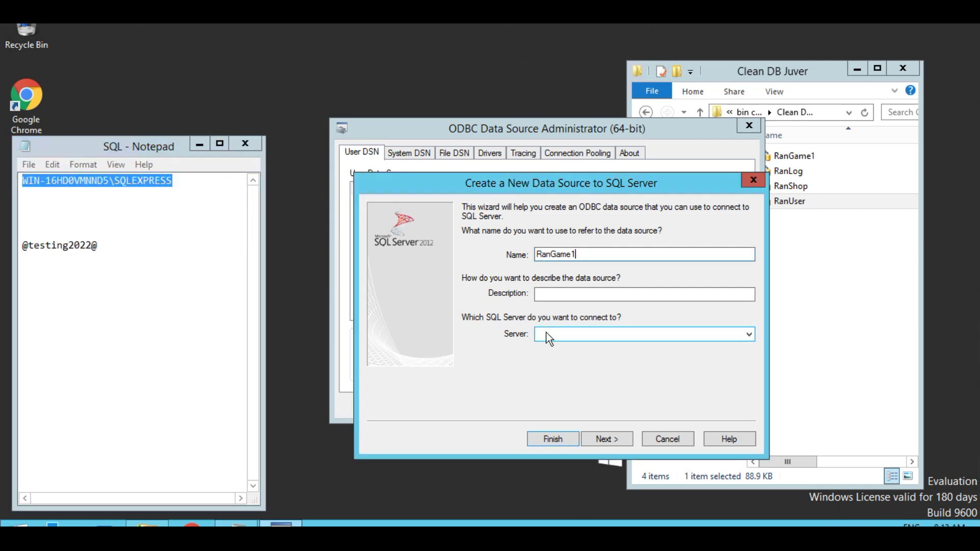
pyautogui.rightClick(547, 332)
pyautogui.click(587, 204)
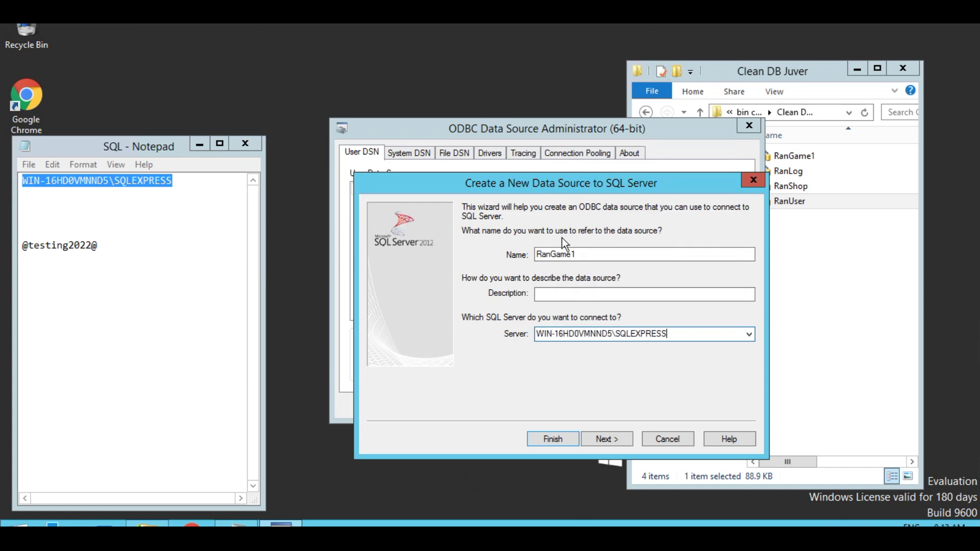
# - Use SQL Server authentication with login sa and the password copied from the notes
pyautogui.click(604, 439)
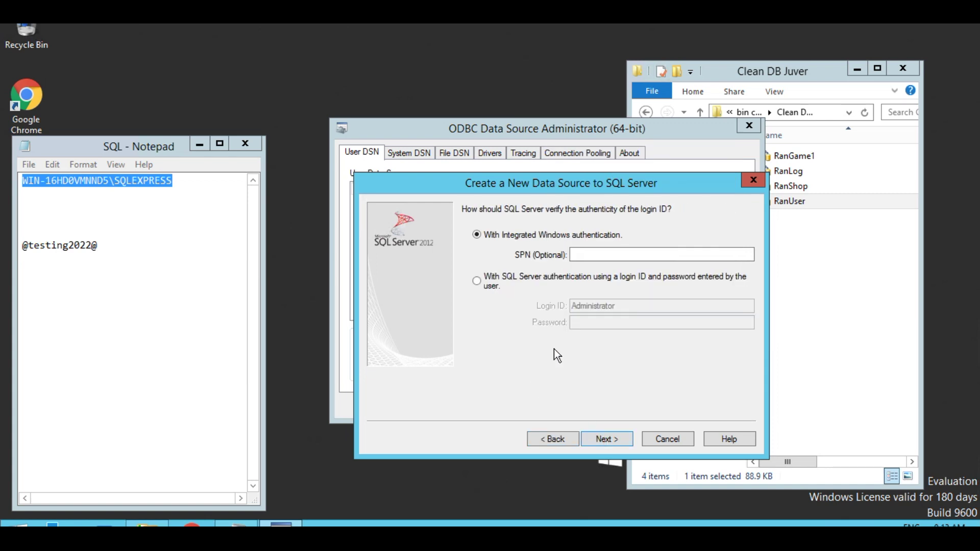
pyautogui.click(476, 281)
pyautogui.moveTo(616, 306); pyautogui.dragTo(553, 302)
pyautogui.write('sa')
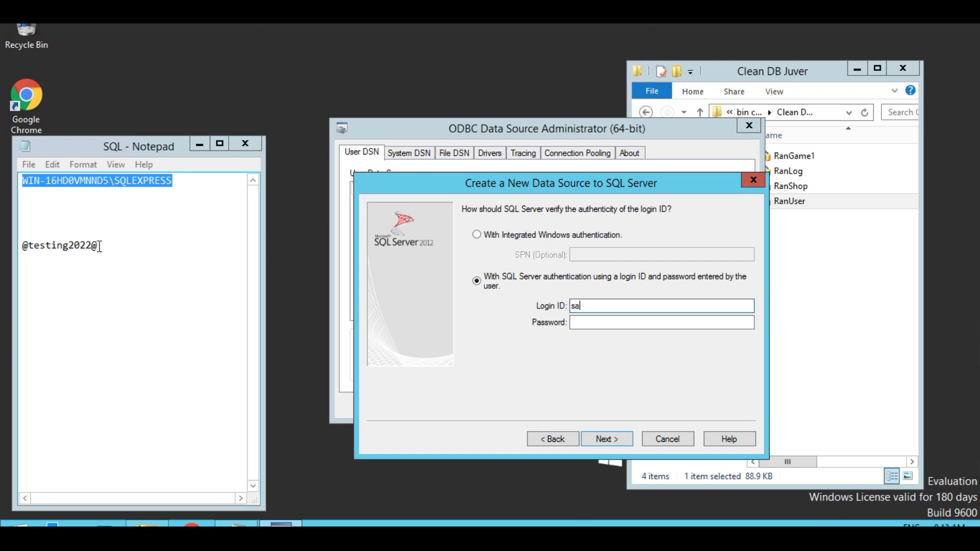
pyautogui.moveTo(100, 246); pyautogui.dragTo(21, 246)
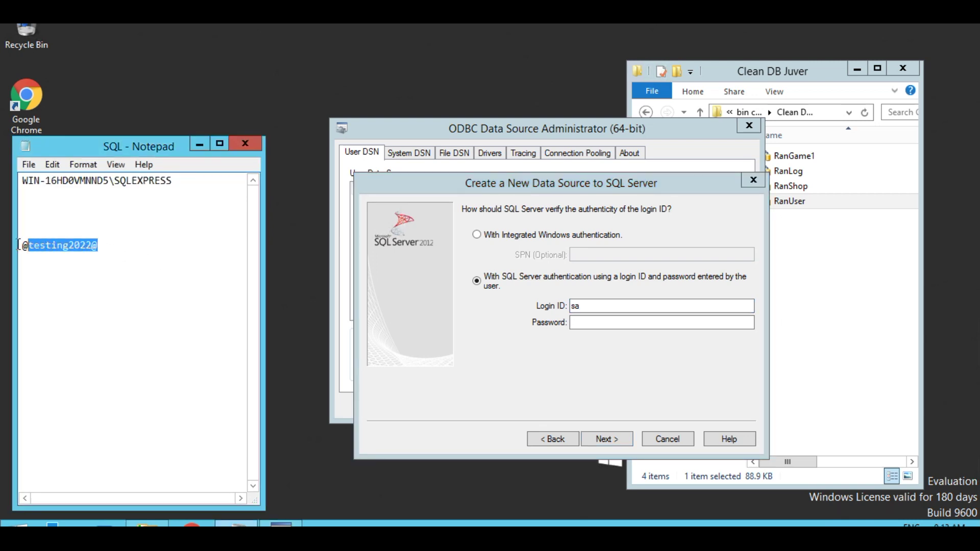
pyautogui.rightClick(48, 248)
pyautogui.click(82, 292)
pyautogui.rightClick(585, 322)
pyautogui.click(619, 380)
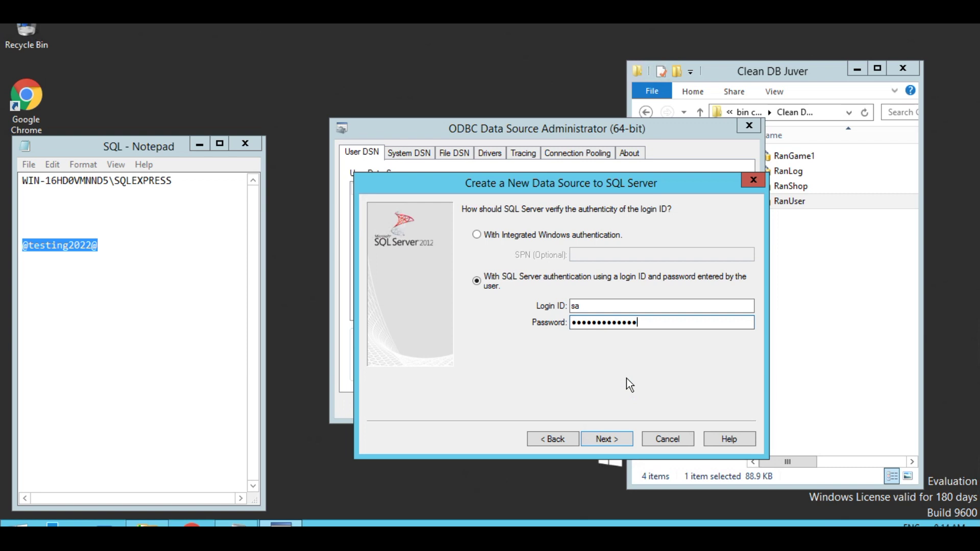
# - Set RanGame1 as the default database and finish saving the DSN
pyautogui.click(604, 440)
pyautogui.click(466, 209)
pyautogui.click(747, 227)
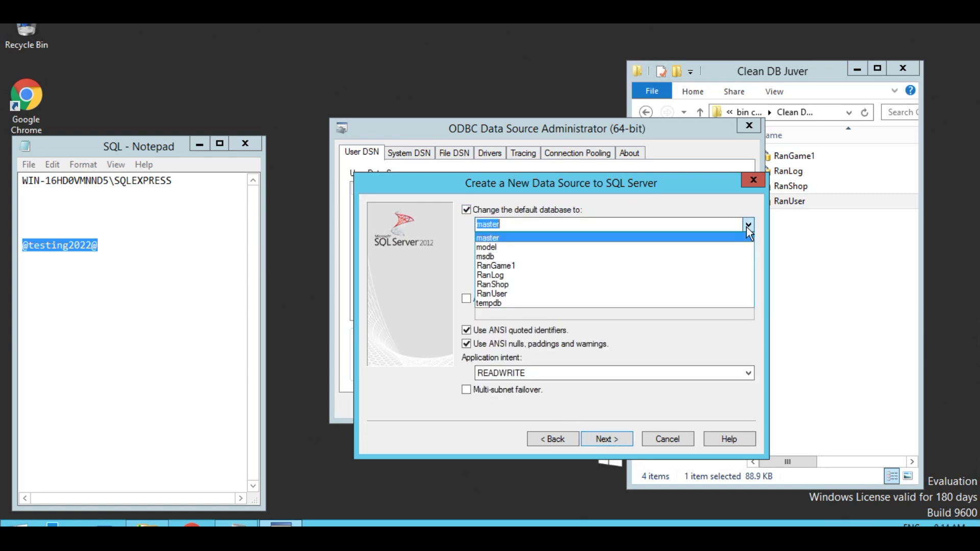
pyautogui.click(513, 266)
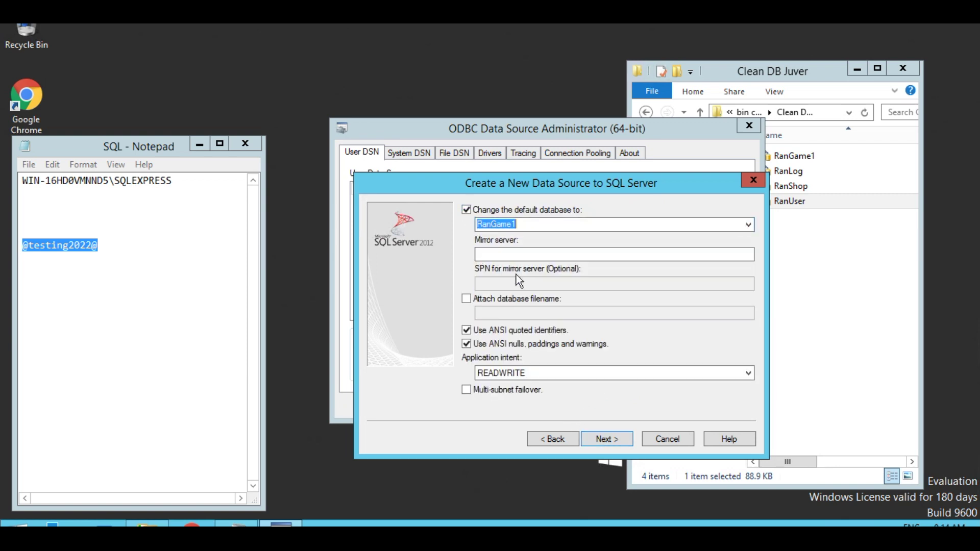
pyautogui.click(610, 442)
pyautogui.click(610, 440)
pyautogui.click(611, 437)
pyautogui.click(712, 199)
# - Start a Native Client 11.0 DSN named RanLog and paste in the SQLEXPRESS server name
pyautogui.doubleClick(544, 241)
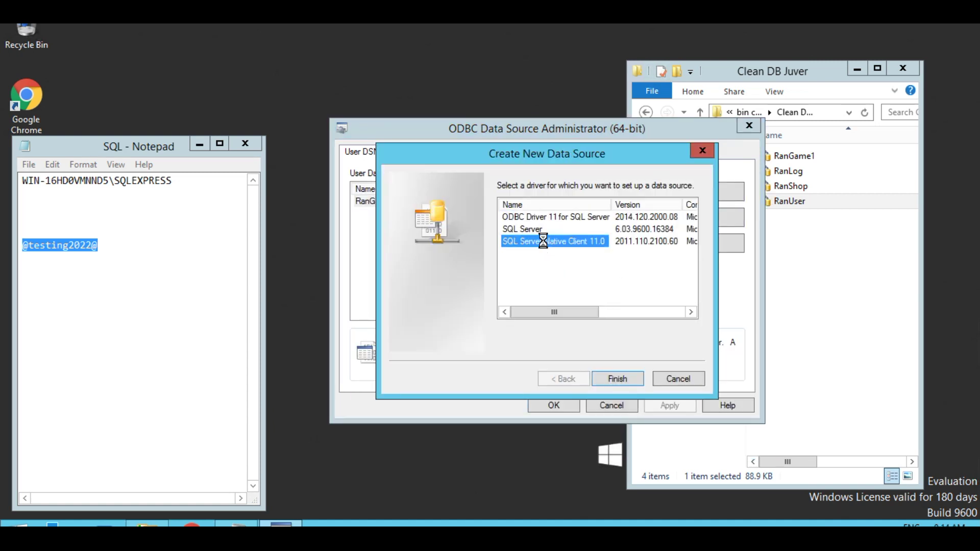
pyautogui.write('RanLog')
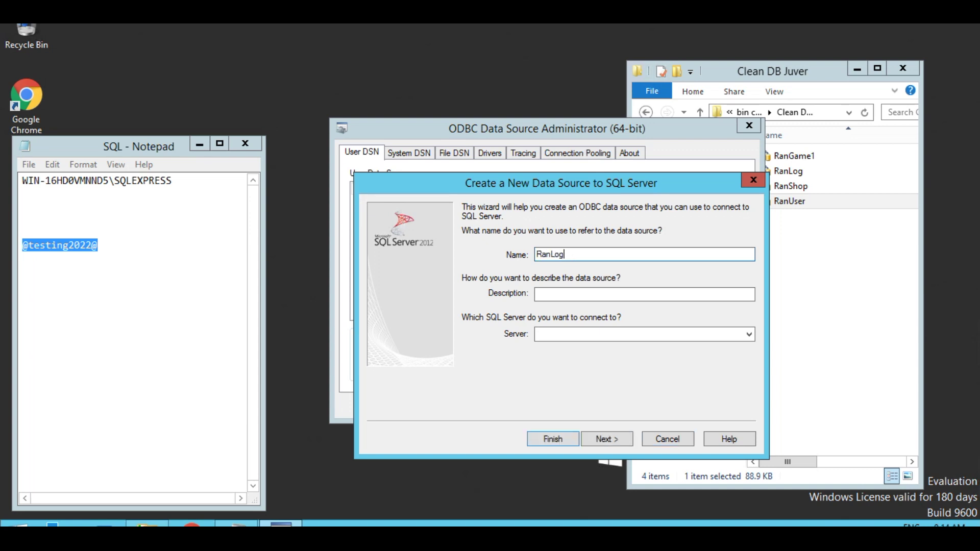
pyautogui.moveTo(176, 181); pyautogui.dragTo(45, 177)
pyautogui.rightClick(47, 182)
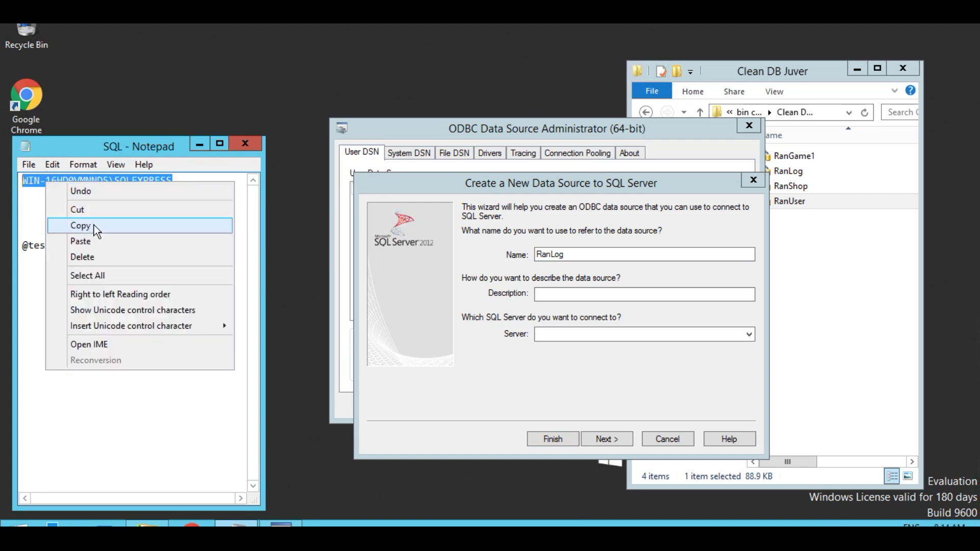
pyautogui.click(92, 225)
pyautogui.click(545, 334)
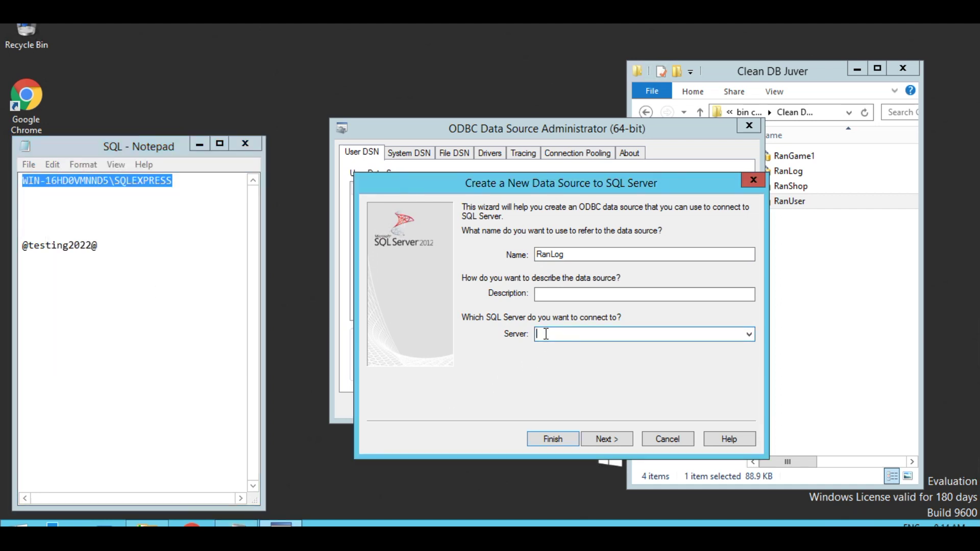
pyautogui.rightClick(544, 334)
pyautogui.click(582, 204)
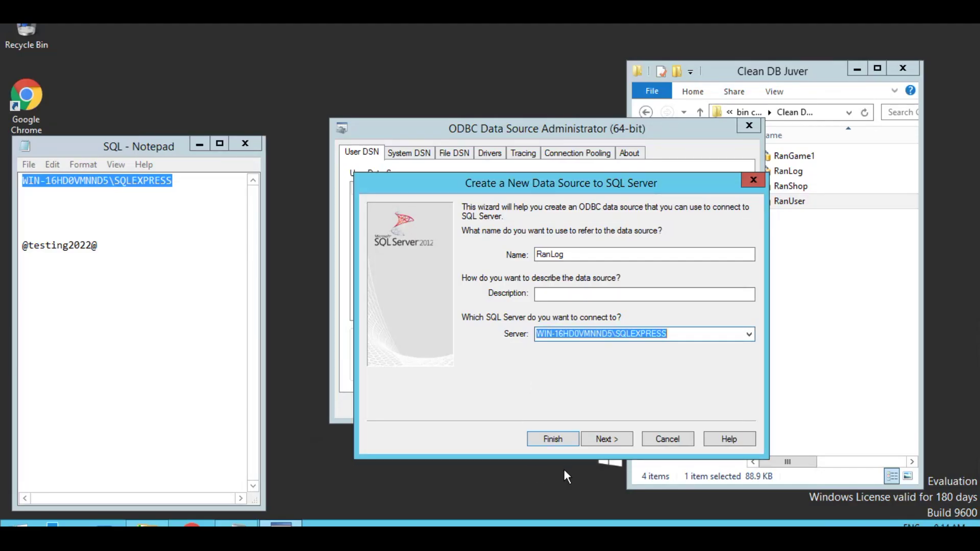
# - Set RanLog's login to SQL Server authentication with user sa and the saved password
pyautogui.click(607, 439)
pyautogui.click(490, 289)
pyautogui.moveTo(633, 306); pyautogui.dragTo(505, 306)
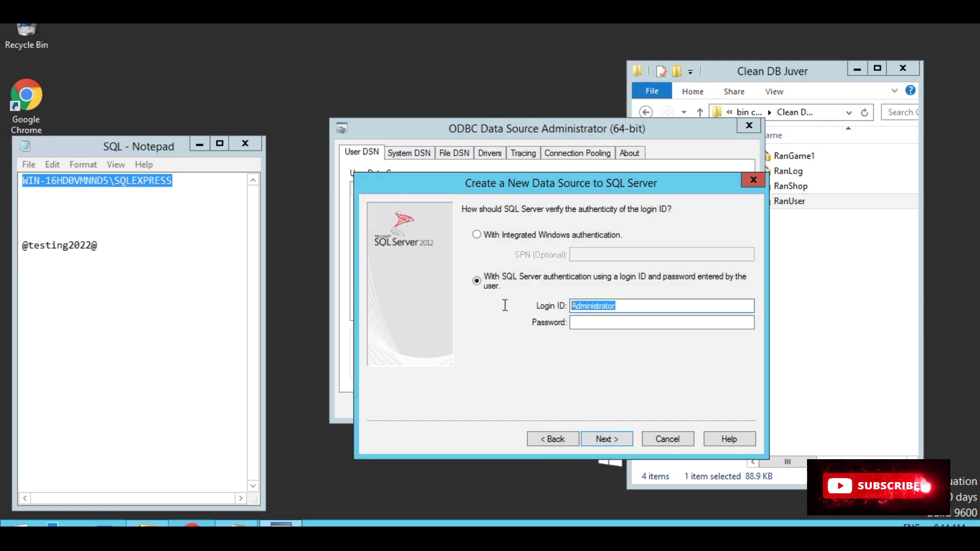
pyautogui.write('sa')
pyautogui.click(100, 246)
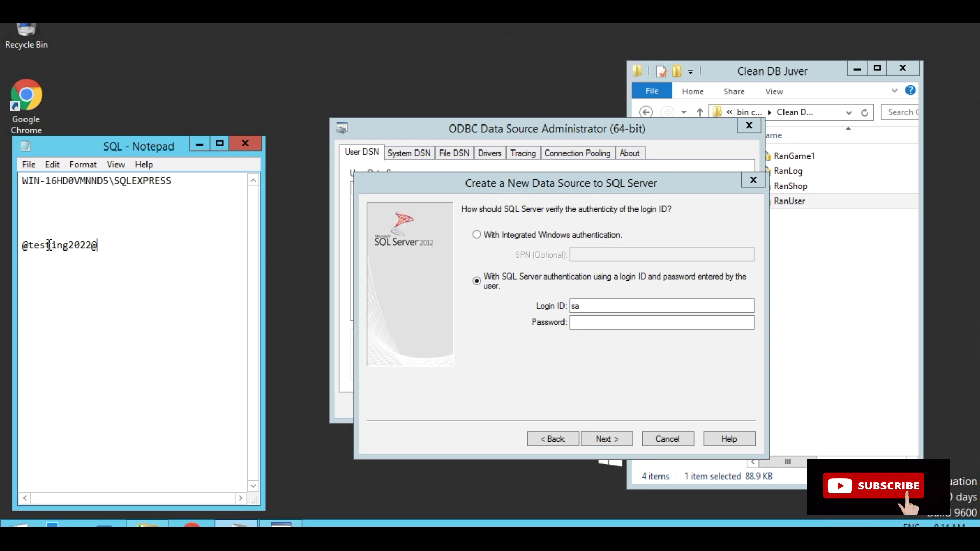
pyautogui.doubleClick(49, 246)
pyautogui.rightClick(39, 244)
pyautogui.click(85, 288)
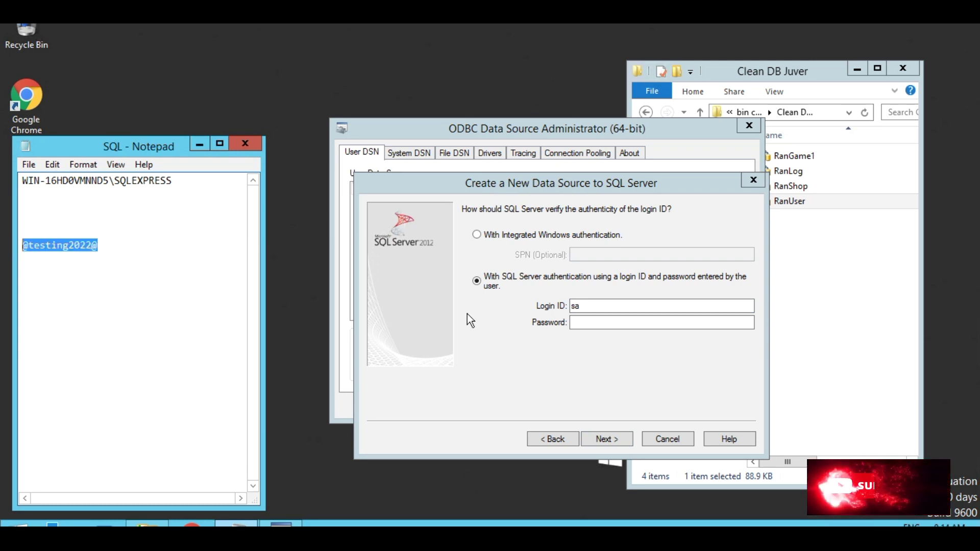
pyautogui.rightClick(582, 323)
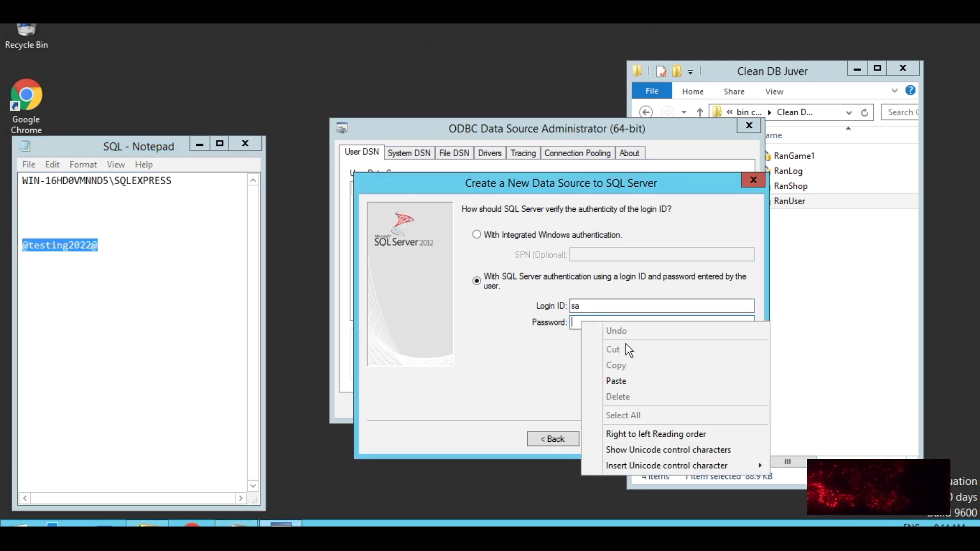
pyautogui.click(629, 382)
# - Make RanLog the default database and finish saving the RanLog DSN
pyautogui.click(611, 440)
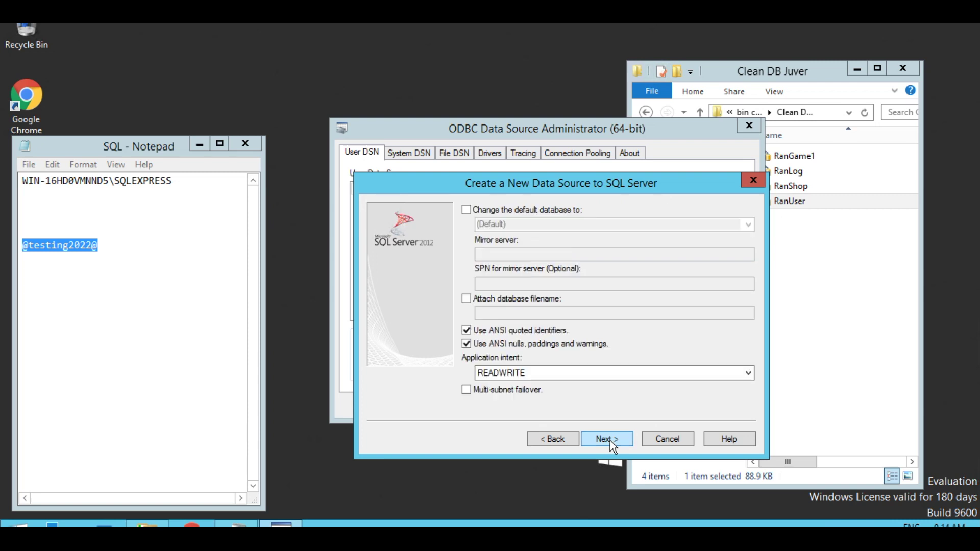
pyautogui.click(466, 210)
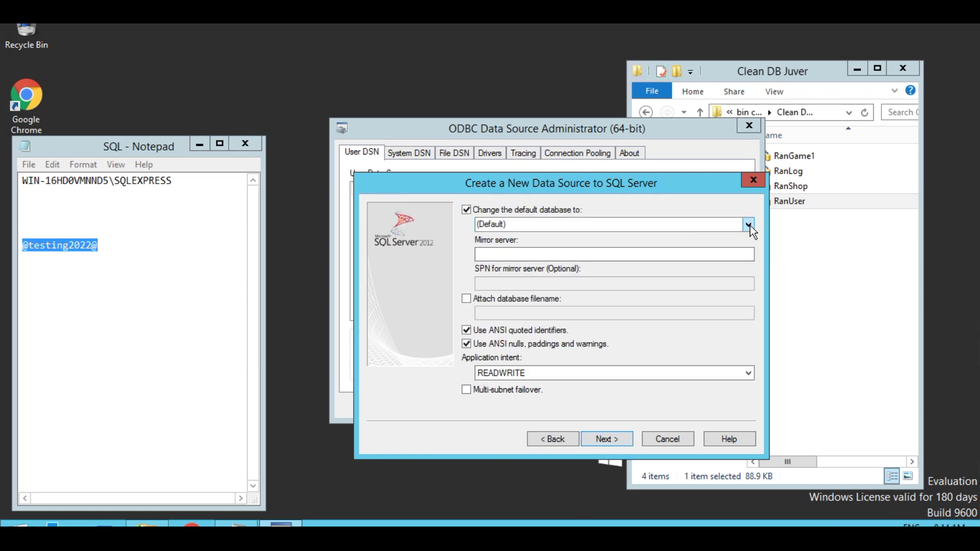
pyautogui.click(748, 225)
pyautogui.click(515, 275)
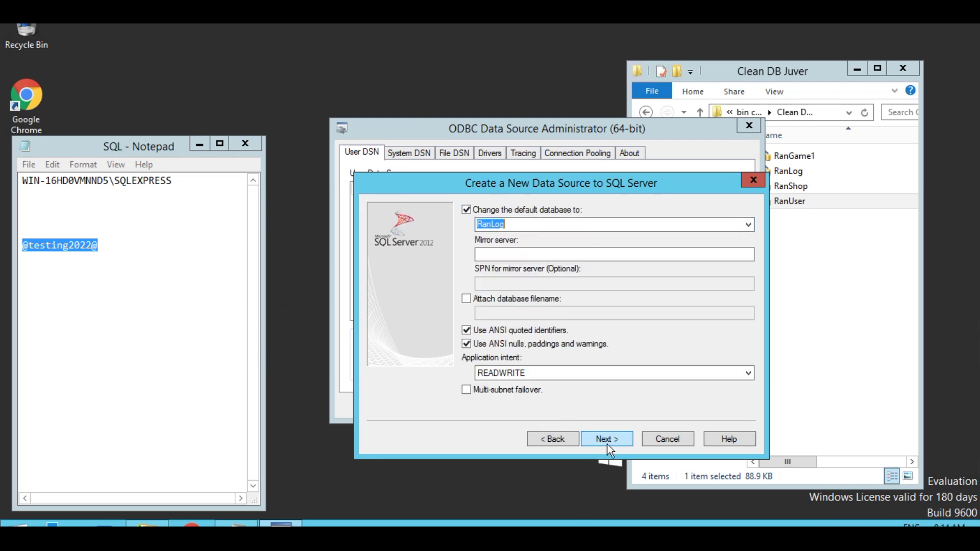
pyautogui.click(611, 438)
pyautogui.click(610, 438)
pyautogui.click(610, 437)
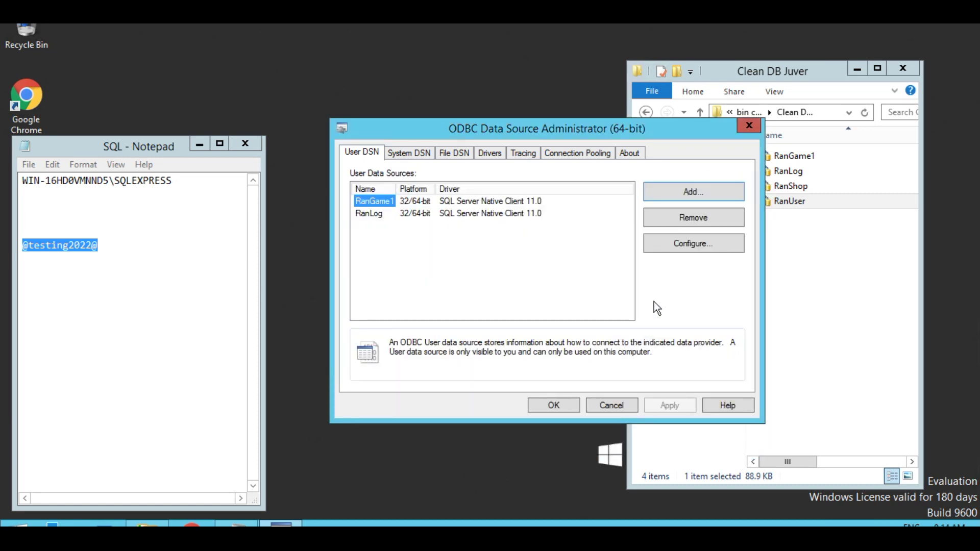
pyautogui.click(679, 196)
# - Start a Native Client 11.0 DSN named RanShop with the SQLEXPRESS server pasted in
pyautogui.doubleClick(575, 243)
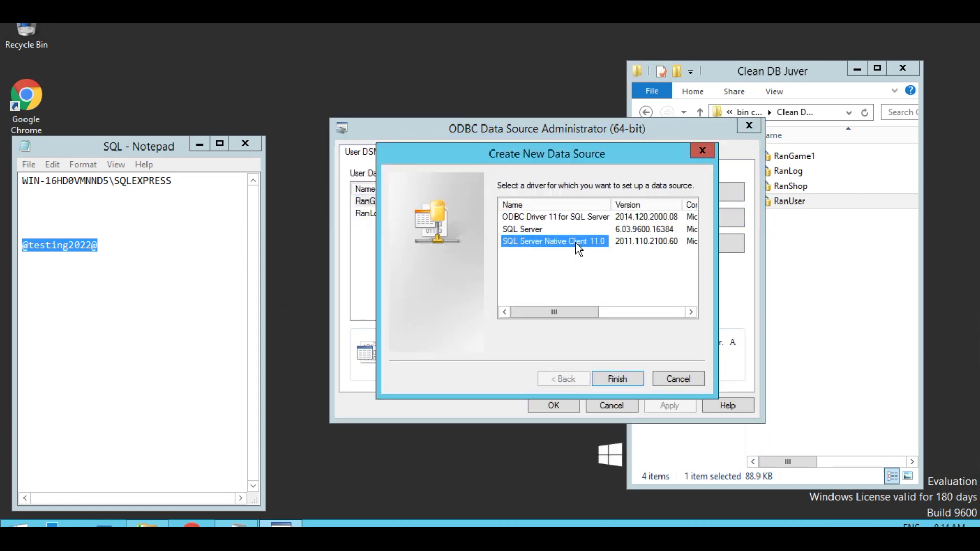
pyautogui.write('RanShop')
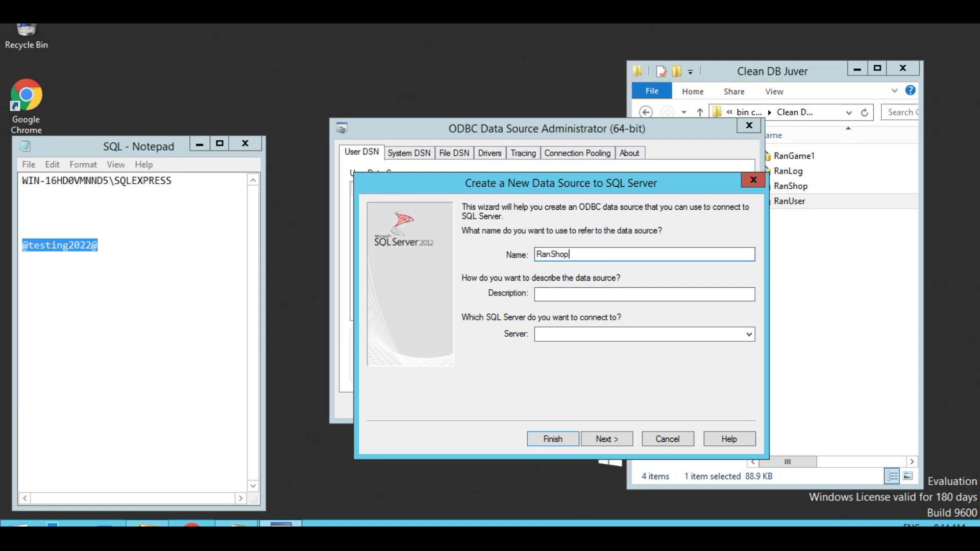
pyautogui.moveTo(173, 181); pyautogui.dragTo(17, 180)
pyautogui.rightClick(47, 180)
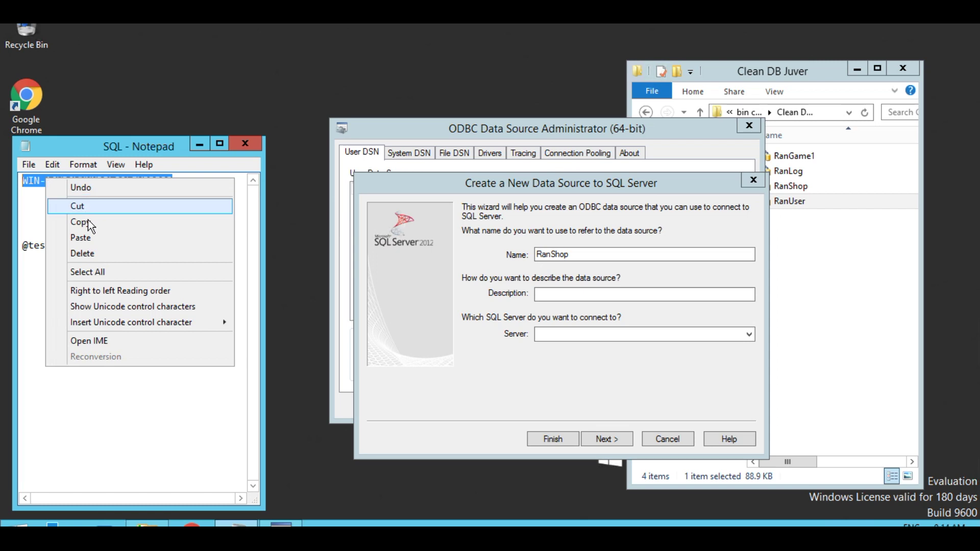
pyautogui.click(118, 227)
pyautogui.rightClick(570, 333)
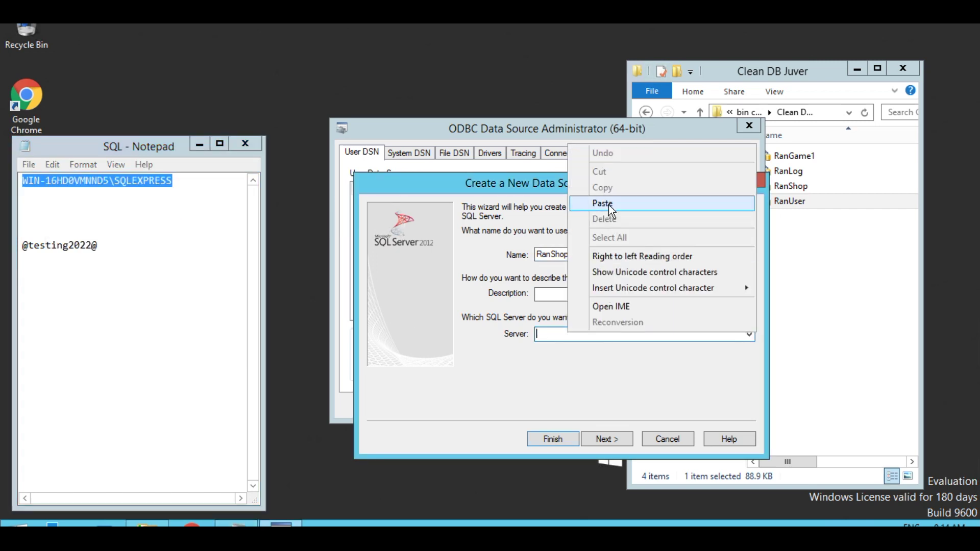
pyautogui.click(575, 199)
# - Set RanShop's login to SQL Server authentication with user sa and the saved password
pyautogui.click(606, 440)
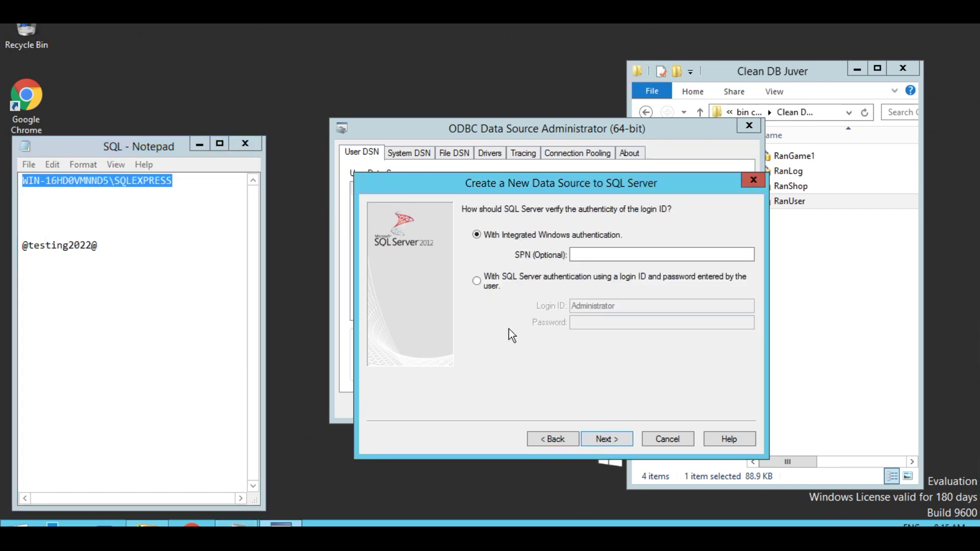
pyautogui.click(477, 281)
pyautogui.press('Tab')
pyautogui.write('sa')
pyautogui.moveTo(98, 245); pyautogui.dragTo(36, 246)
pyautogui.rightClick(36, 247)
pyautogui.click(94, 293)
pyautogui.click(590, 320)
pyautogui.rightClick(591, 321)
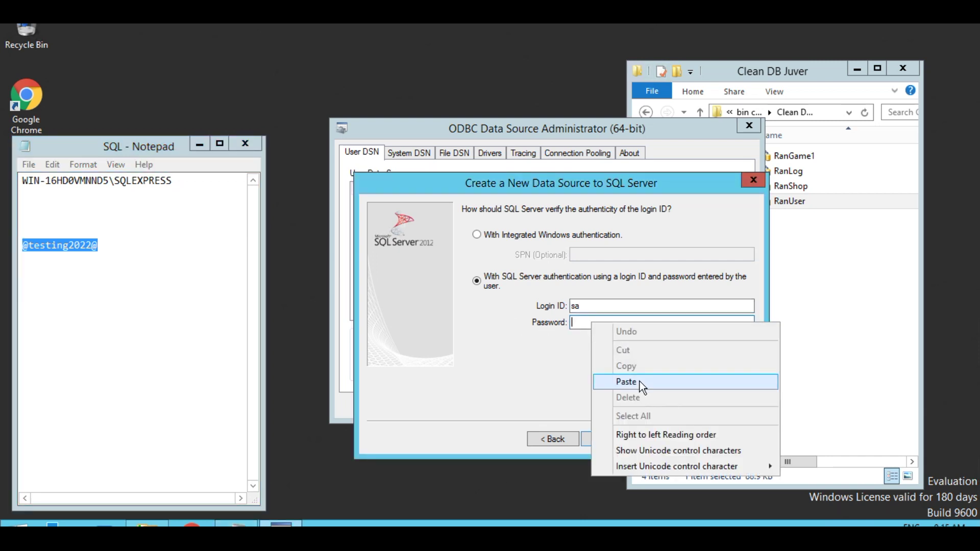
pyautogui.click(639, 382)
# - Make RanShop the default database and finish saving the RanShop DSN
pyautogui.click(602, 437)
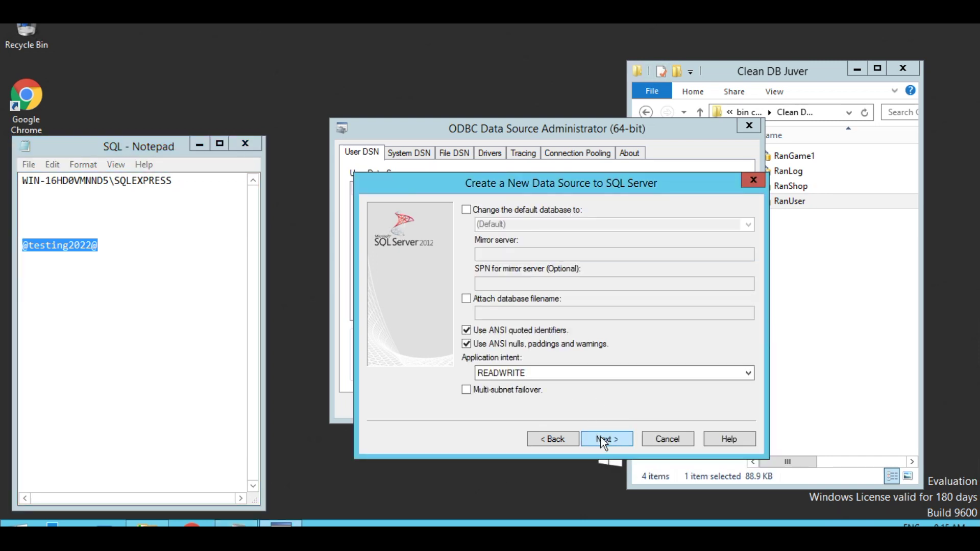
pyautogui.click(466, 210)
pyautogui.click(748, 224)
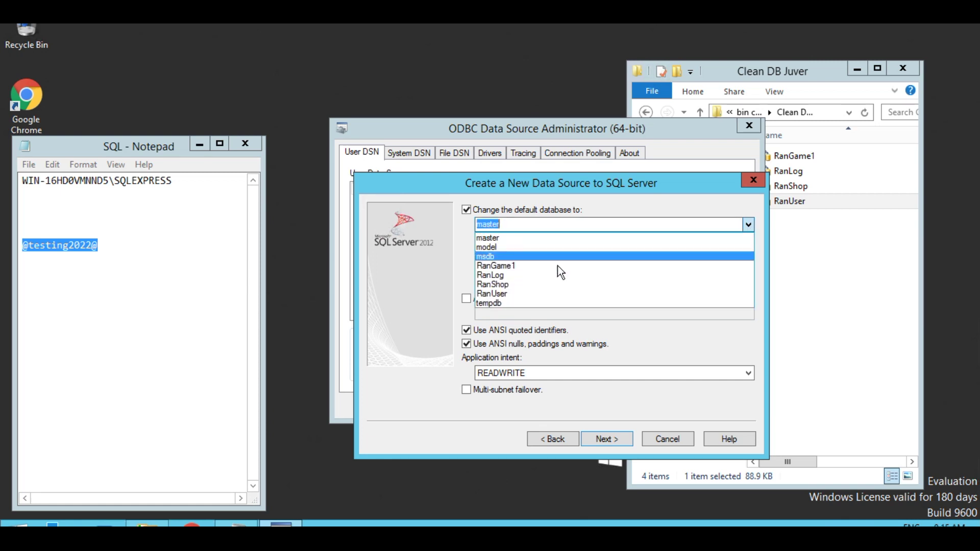
pyautogui.click(527, 281)
pyautogui.click(601, 440)
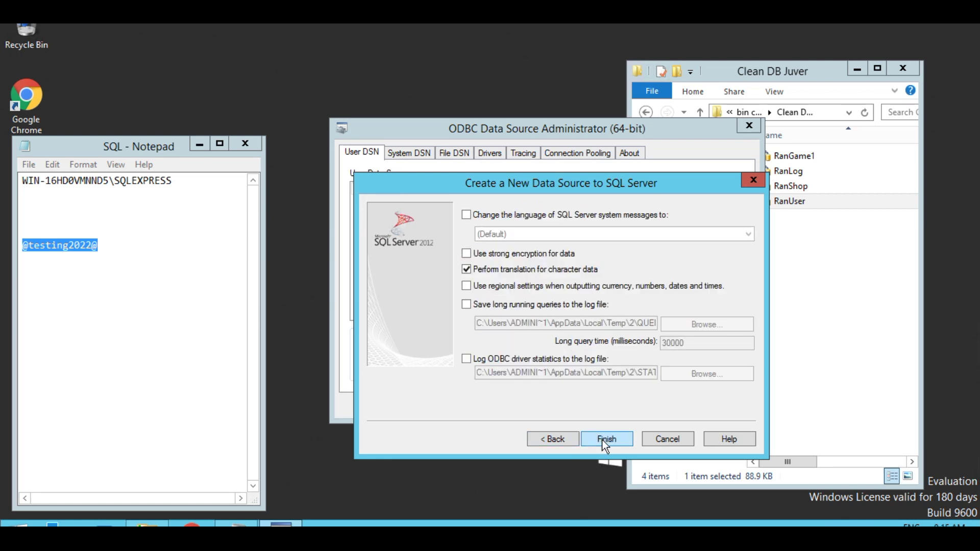
pyautogui.click(603, 440)
pyautogui.click(602, 439)
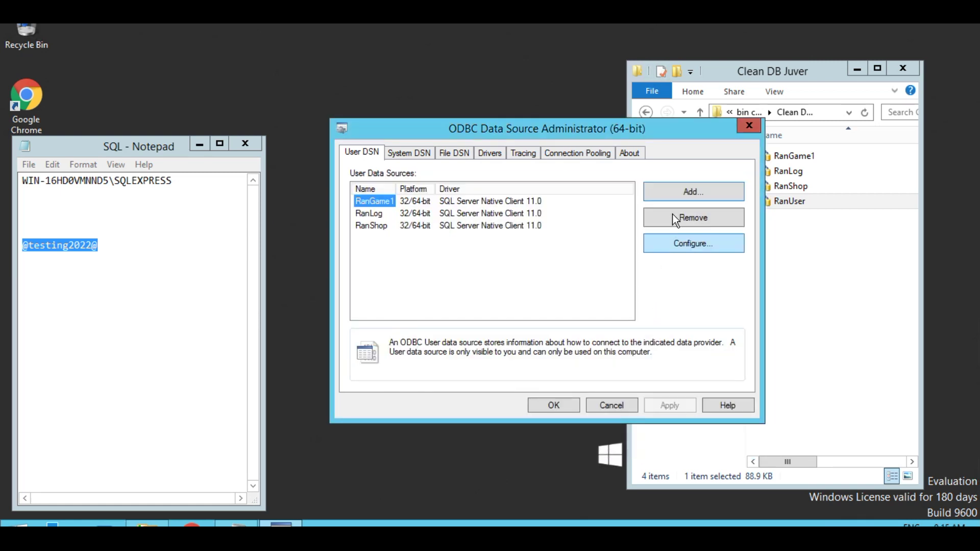
pyautogui.click(679, 195)
# - Start a Native Client 11.0 DSN named RanUser with the SQLEXPRESS server pasted in
pyautogui.doubleClick(586, 242)
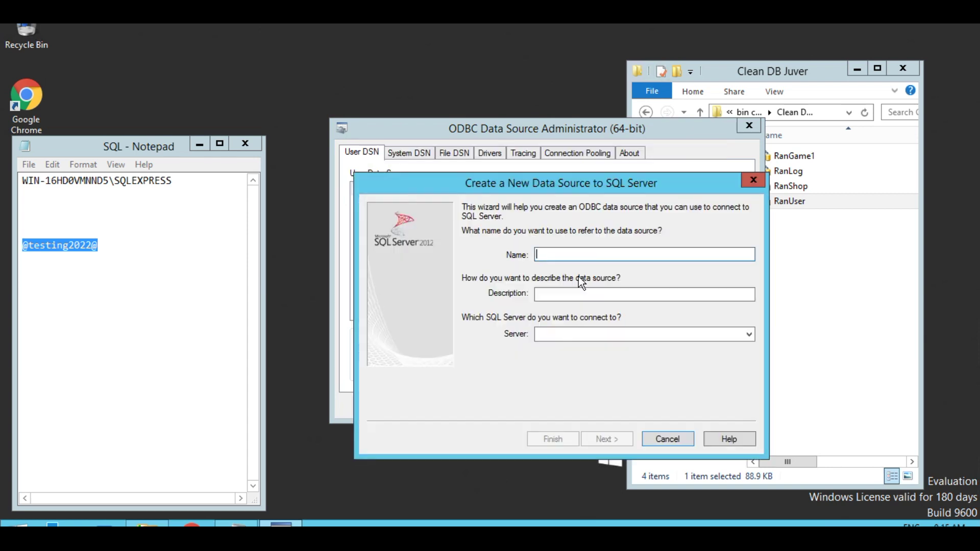
pyautogui.write('RanUser')
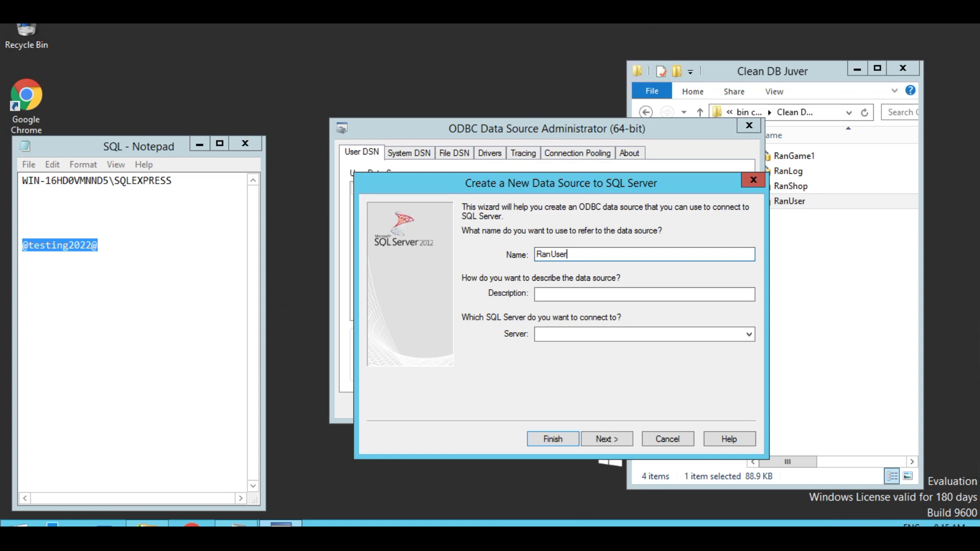
pyautogui.moveTo(174, 182); pyautogui.dragTo(11, 182)
pyautogui.rightClick(31, 180)
pyautogui.click(66, 225)
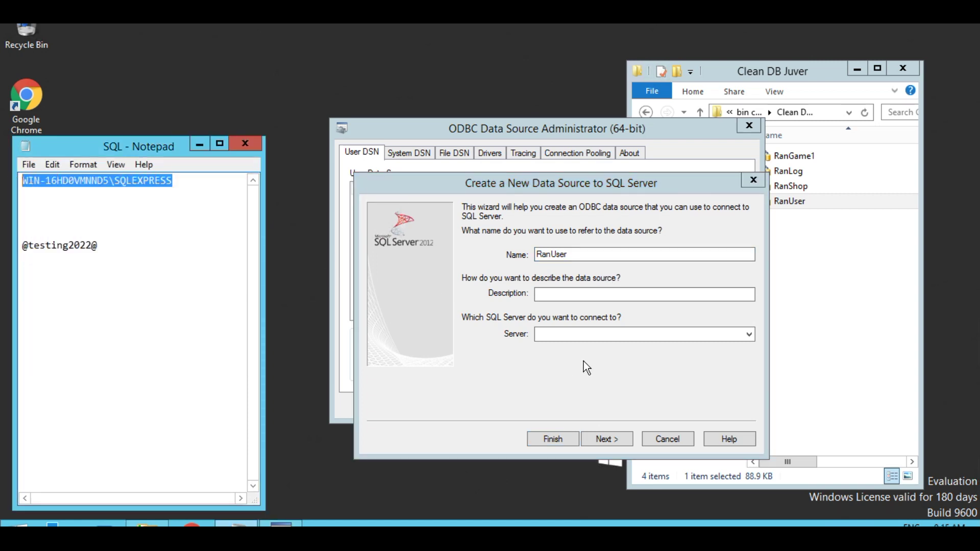
pyautogui.click(567, 334)
pyautogui.rightClick(565, 334)
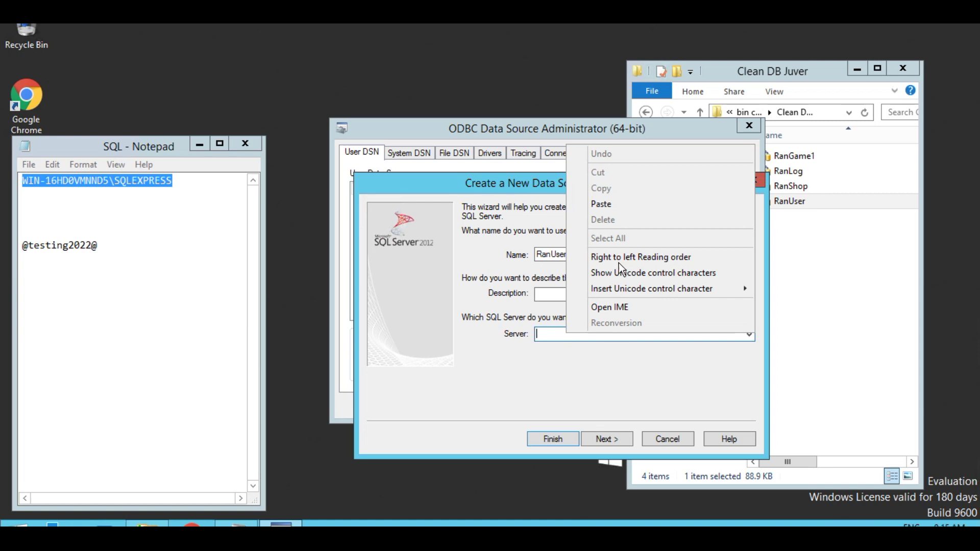
pyautogui.click(608, 205)
# - Set RanUser's login to SQL Server authentication with user sa and the saved password
pyautogui.click(606, 439)
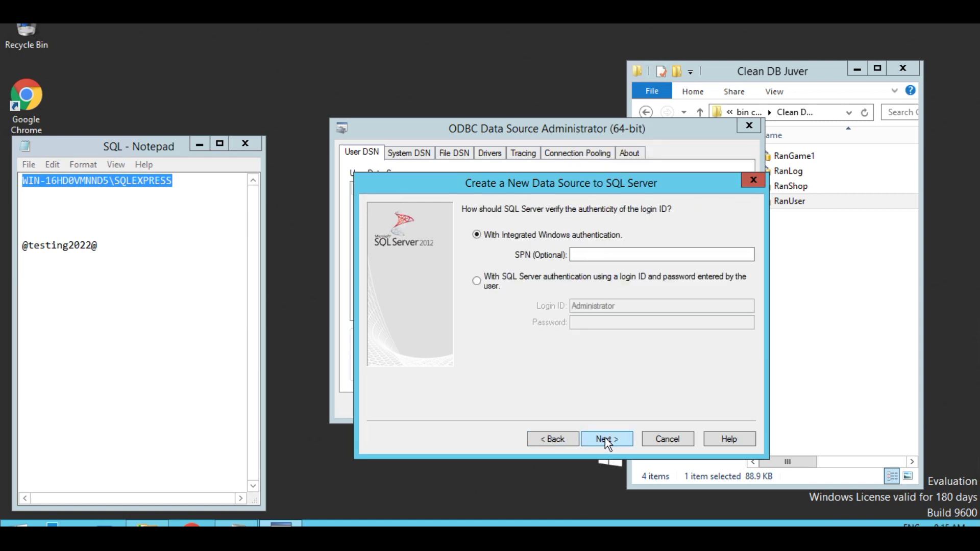
pyautogui.click(495, 288)
pyautogui.press('Tab')
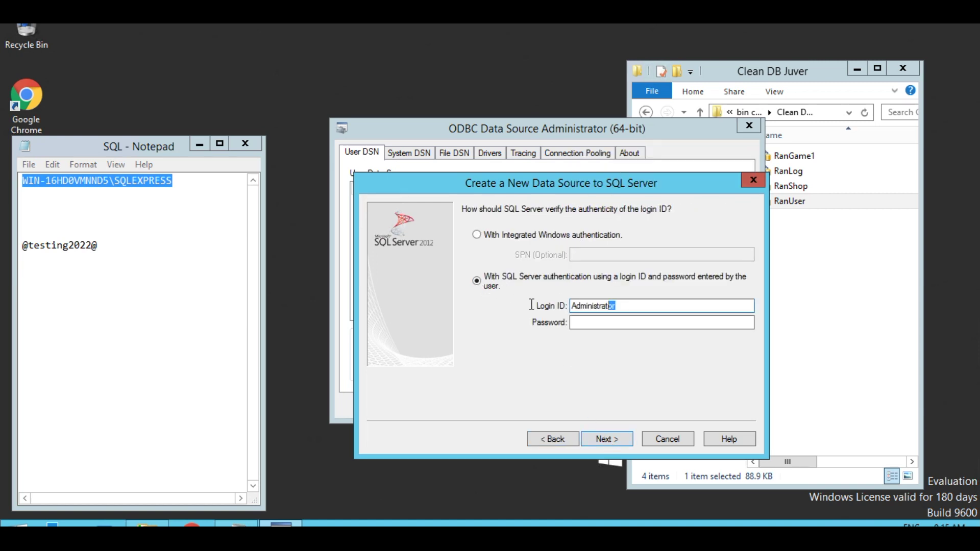
pyautogui.write('sa')
pyautogui.moveTo(102, 245); pyautogui.dragTo(21, 246)
pyautogui.rightClick(34, 249)
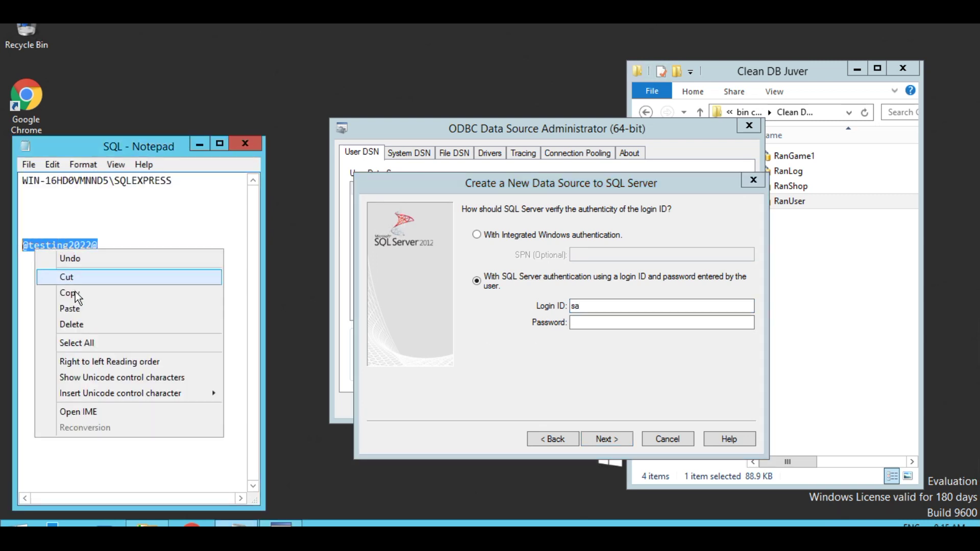
pyautogui.click(76, 292)
pyautogui.click(582, 323)
pyautogui.rightClick(583, 323)
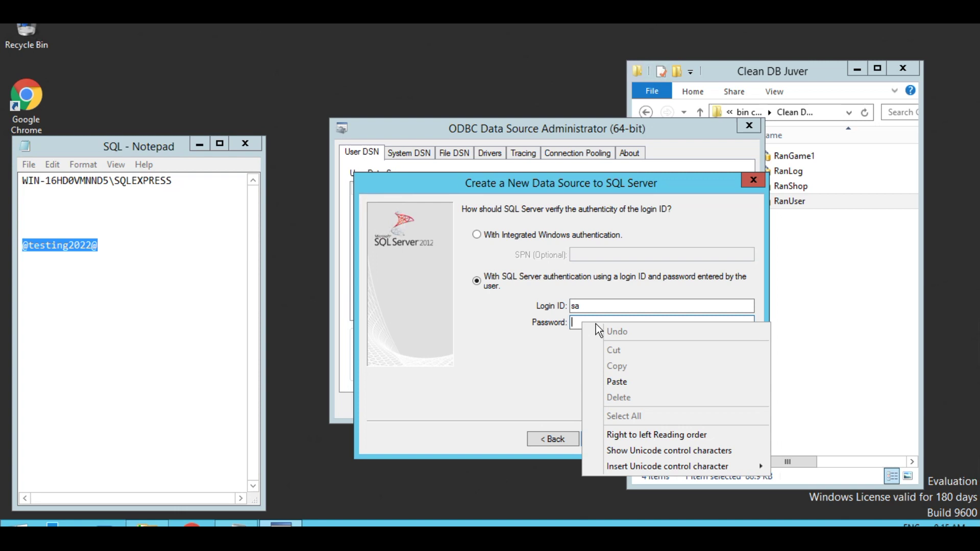
pyautogui.click(626, 382)
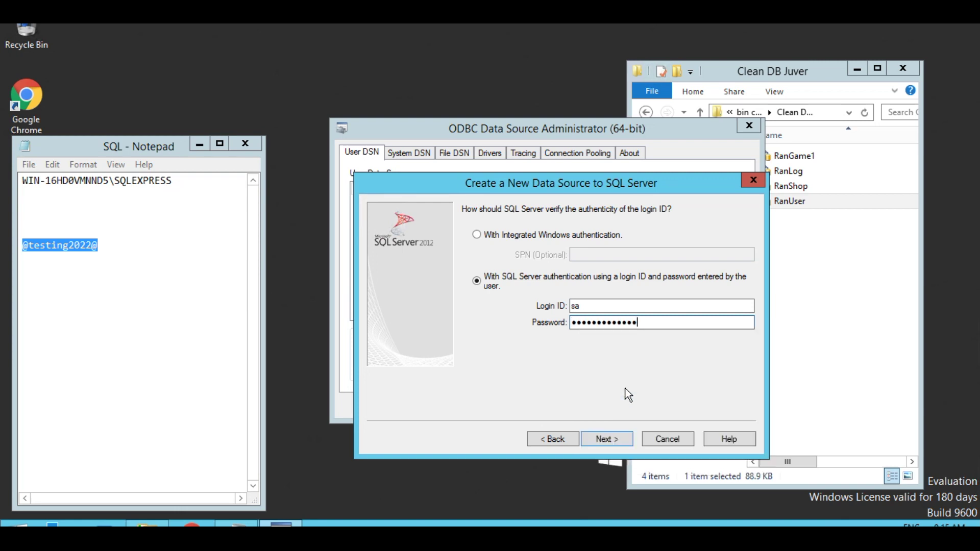
# - Make RanUser the default database, finish the DSN, and close the administrator
pyautogui.click(607, 440)
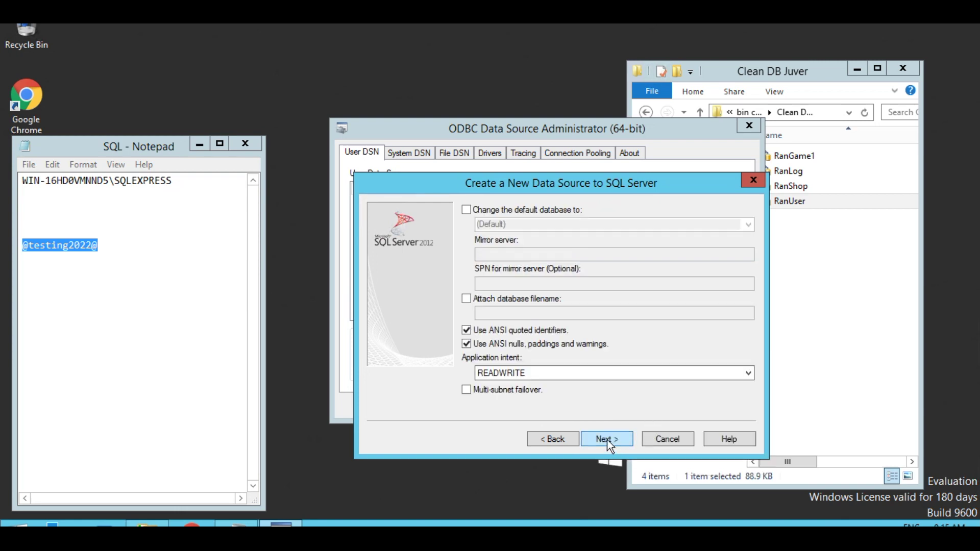
pyautogui.click(467, 210)
pyautogui.click(748, 225)
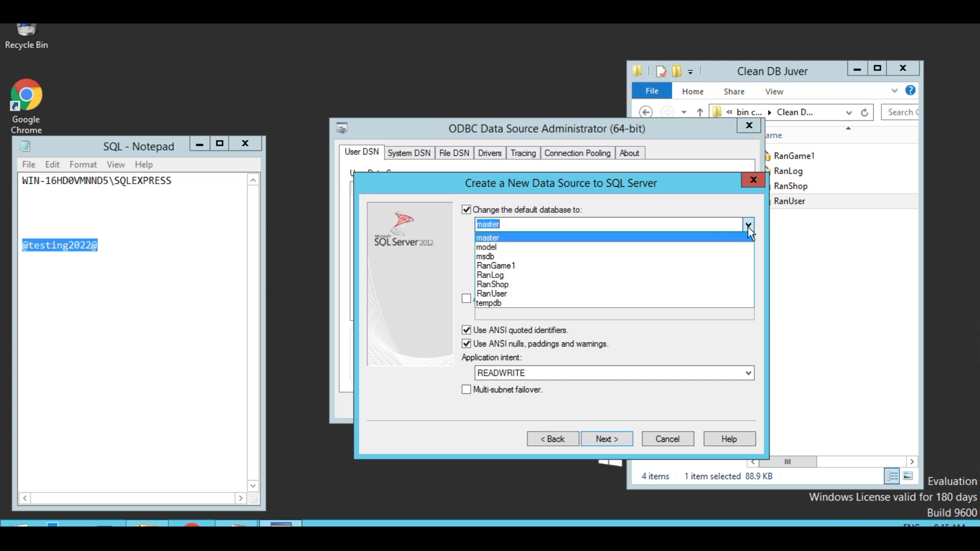
pyautogui.click(507, 293)
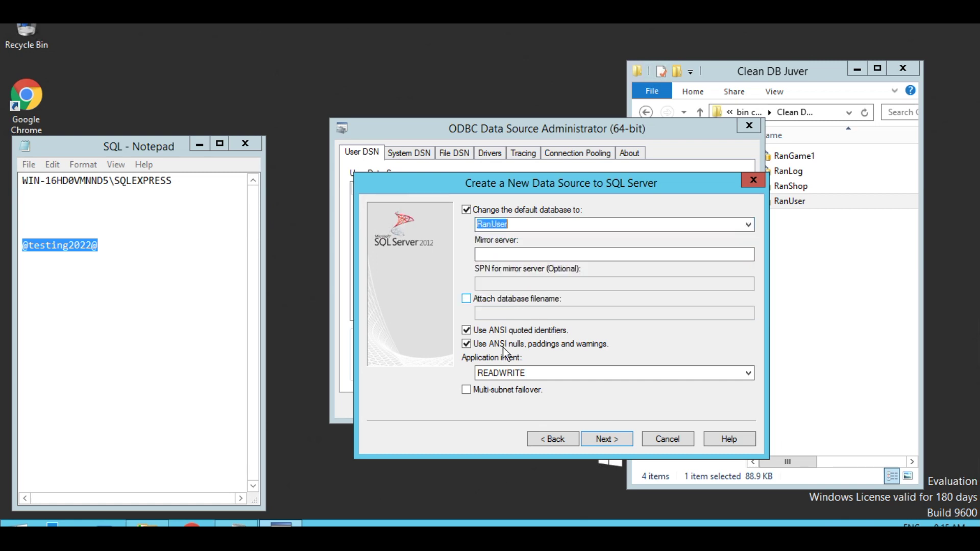
pyautogui.click(607, 439)
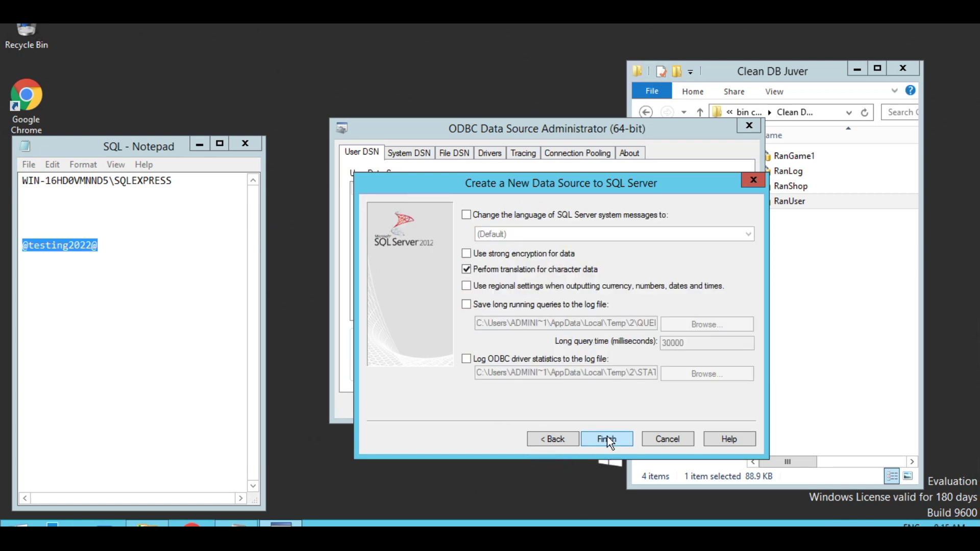
pyautogui.click(608, 438)
pyautogui.click(606, 437)
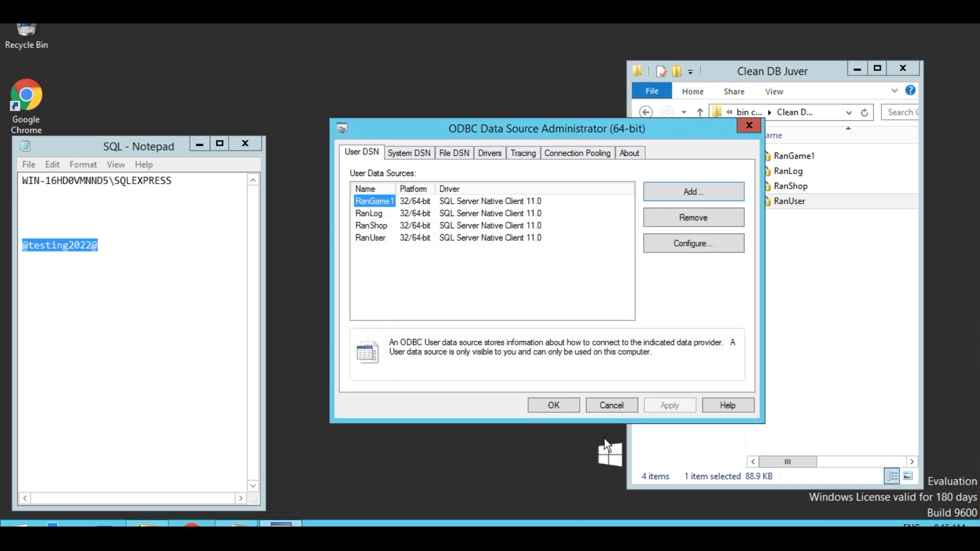
pyautogui.click(554, 406)
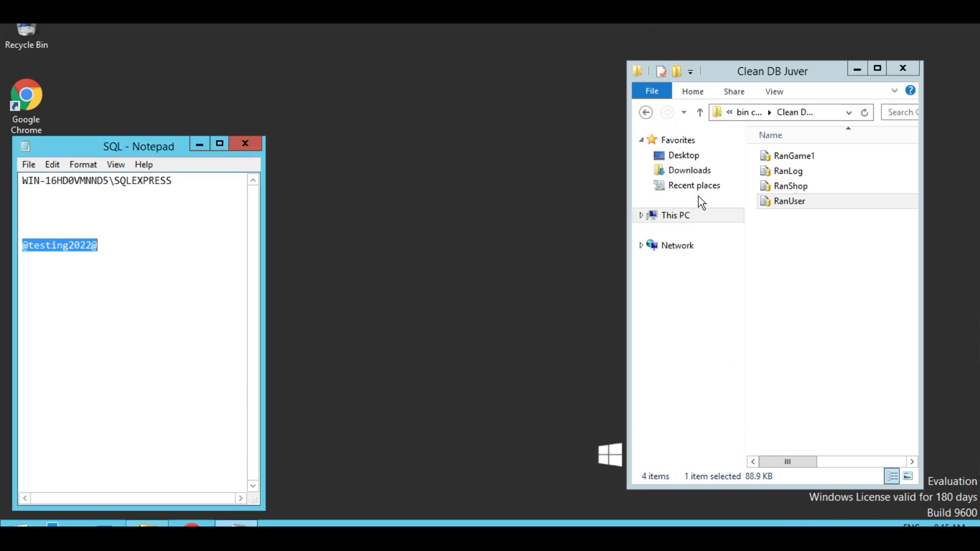
# - From the parent folder, open cfg and open ServerAgent.cfg with Notepad
pyautogui.click(700, 113)
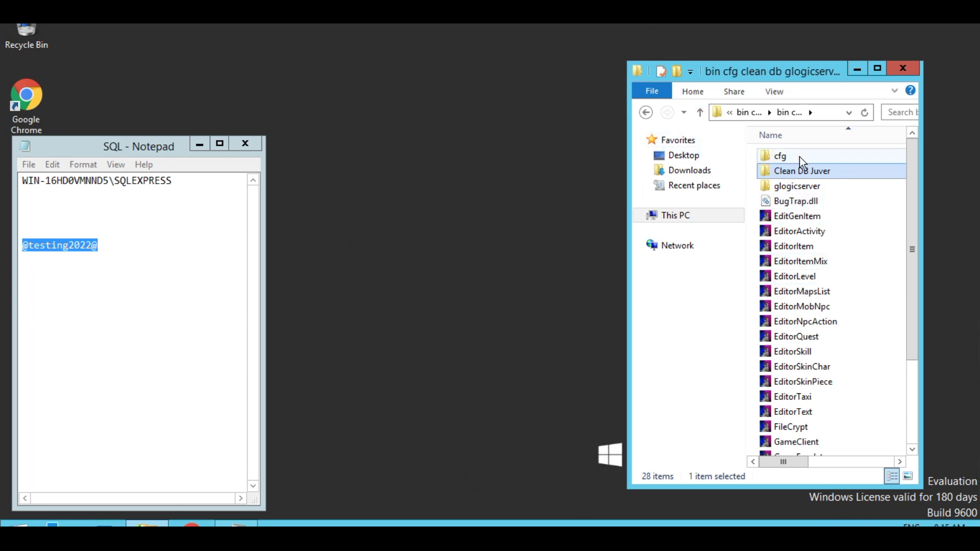
pyautogui.click(781, 158)
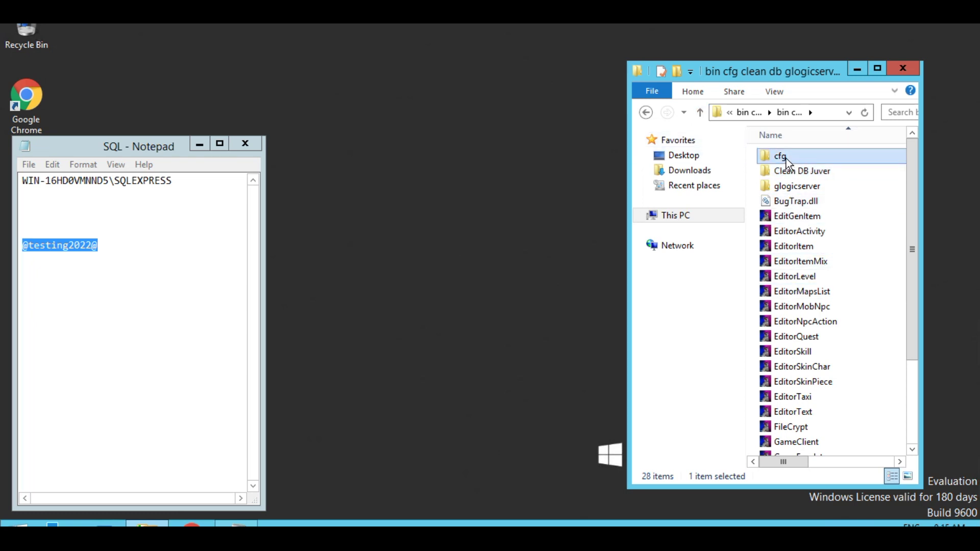
pyautogui.doubleClick(786, 159)
pyautogui.rightClick(794, 193)
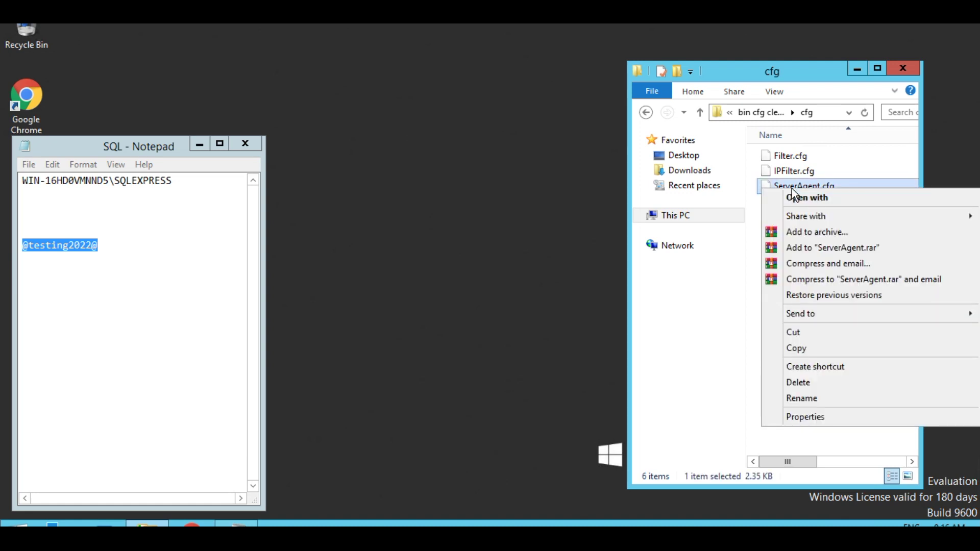
pyautogui.click(806, 200)
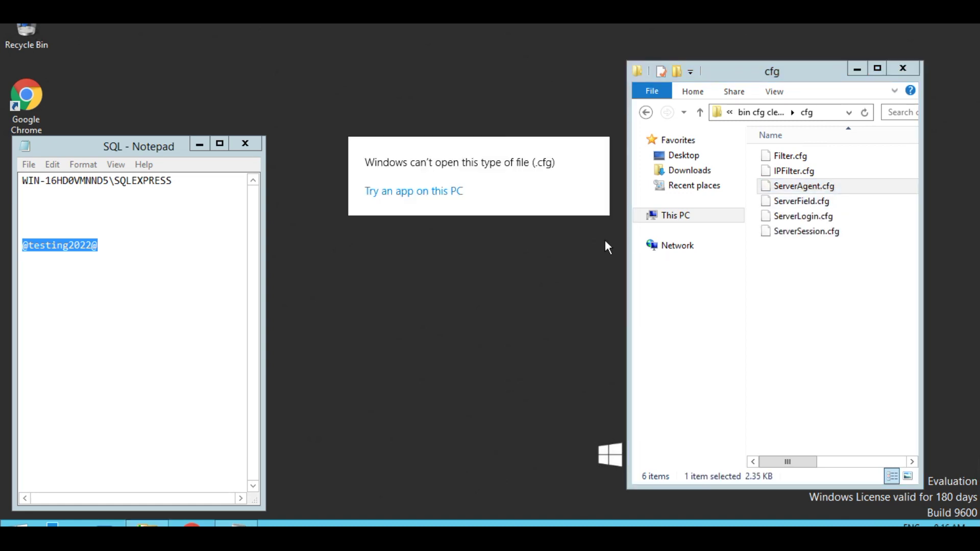
pyautogui.click(421, 194)
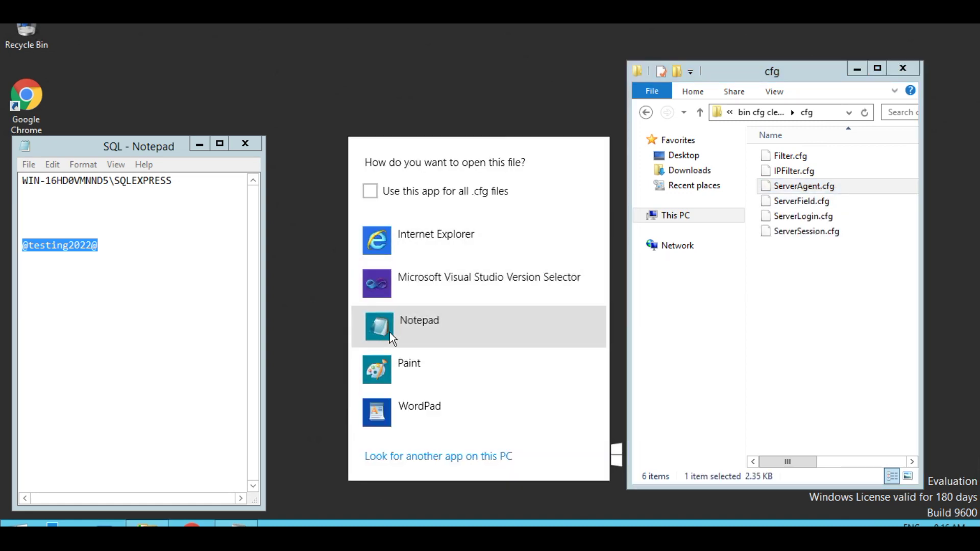
pyautogui.click(390, 329)
# - Move and narrow the ServerAgent.cfg window so it sits beside the SQL notes
pyautogui.moveTo(533, 50); pyautogui.dragTo(670, 53)
pyautogui.moveTo(909, 227); pyautogui.dragTo(653, 271)
pyautogui.moveTo(418, 48); pyautogui.dragTo(622, 85)
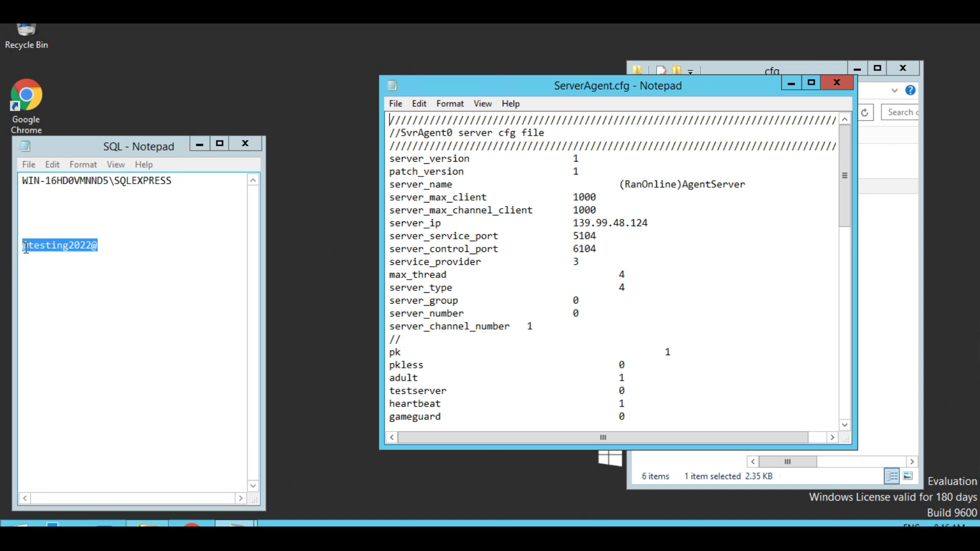
# - Copy server_ip 139.99.48.124 into the notes' third line and add 139.99.20.37 below it
pyautogui.click(29, 211)
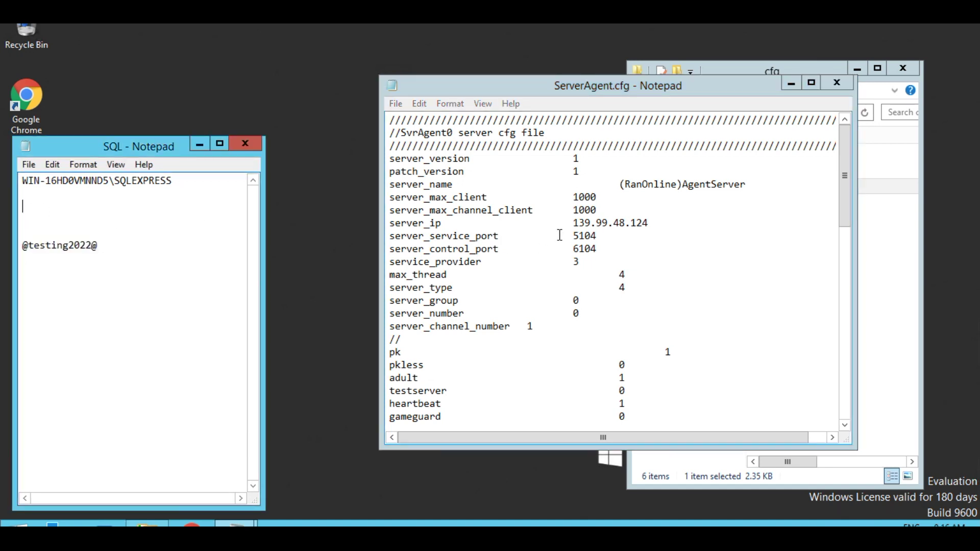
pyautogui.moveTo(575, 223); pyautogui.dragTo(649, 223)
pyautogui.rightClick(633, 221)
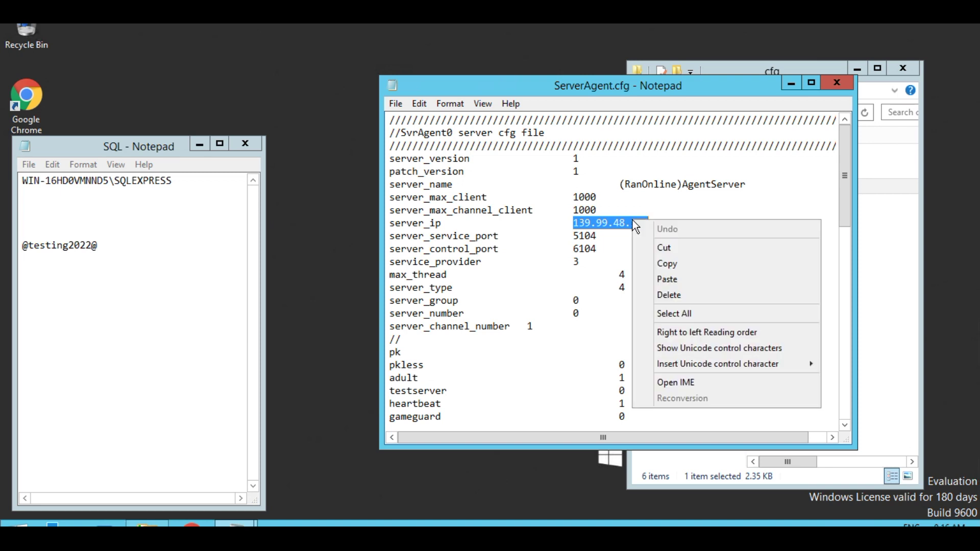
pyautogui.click(672, 264)
pyautogui.rightClick(26, 208)
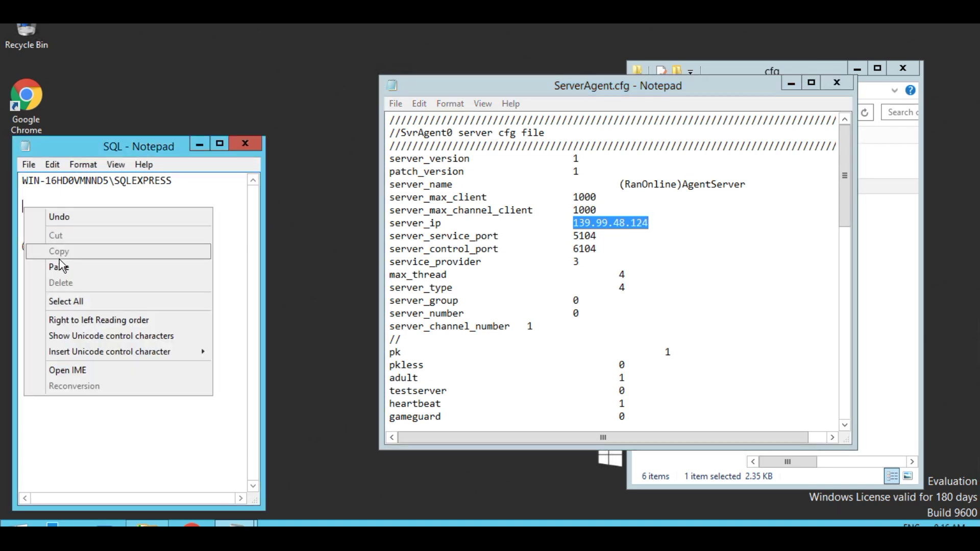
pyautogui.click(76, 265)
pyautogui.press('Return')
pyautogui.press('Return')
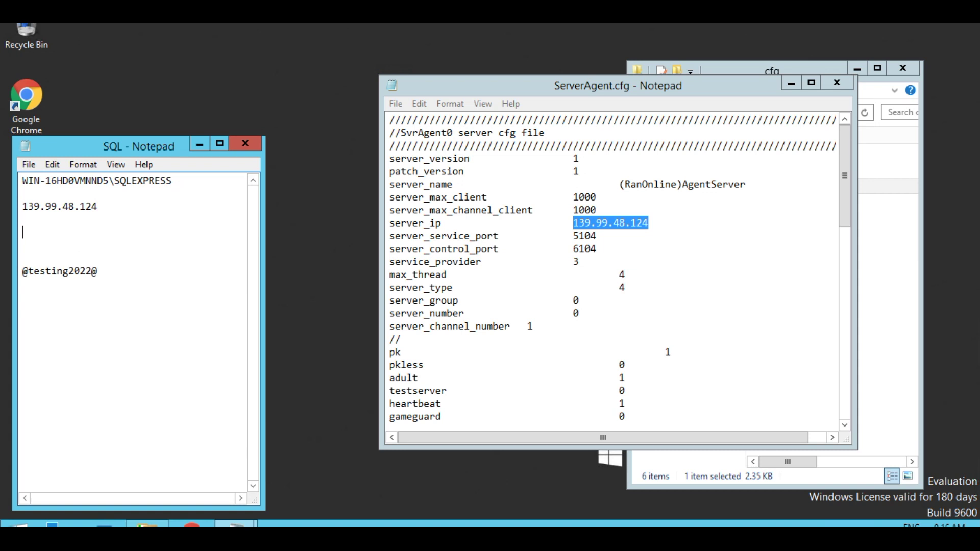
pyautogui.write('139.99.20.37')
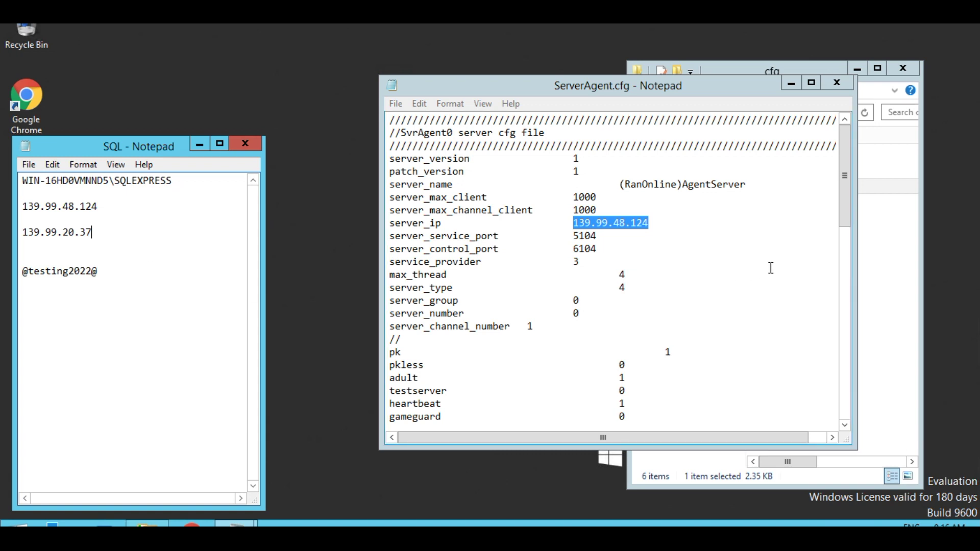
# - Copy the session server password from ServerAgent.cfg
pyautogui.moveTo(848, 214); pyautogui.dragTo(847, 268)
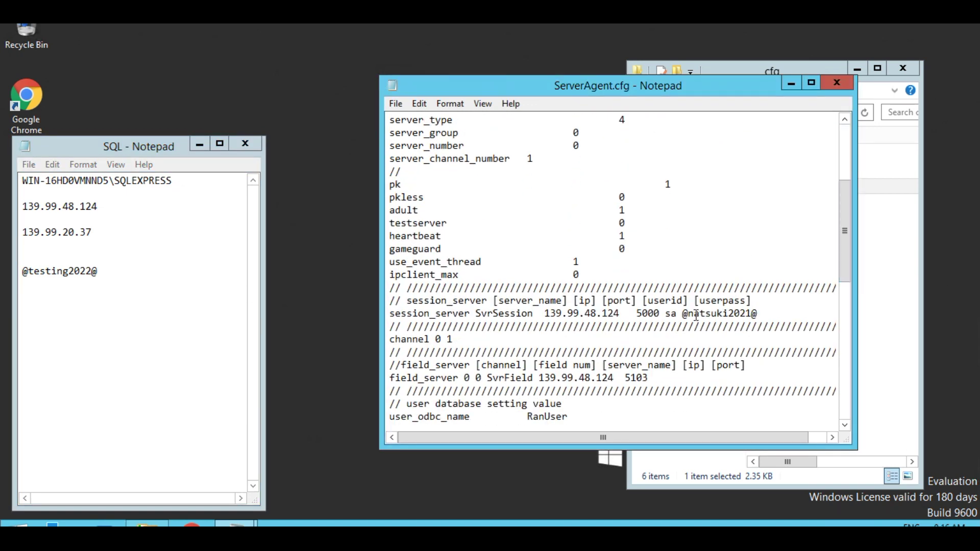
pyautogui.moveTo(683, 314); pyautogui.dragTo(758, 314)
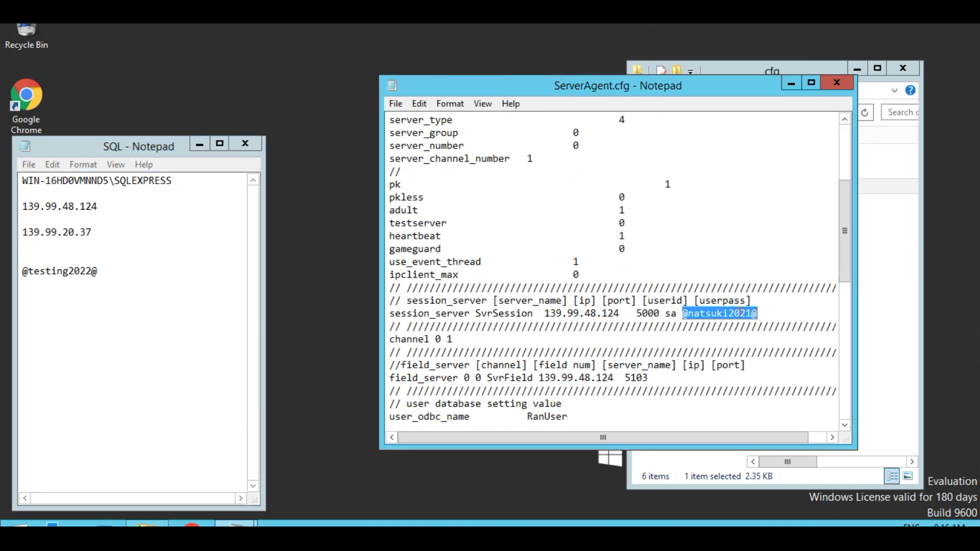
pyautogui.rightClick(739, 317)
pyautogui.click(771, 355)
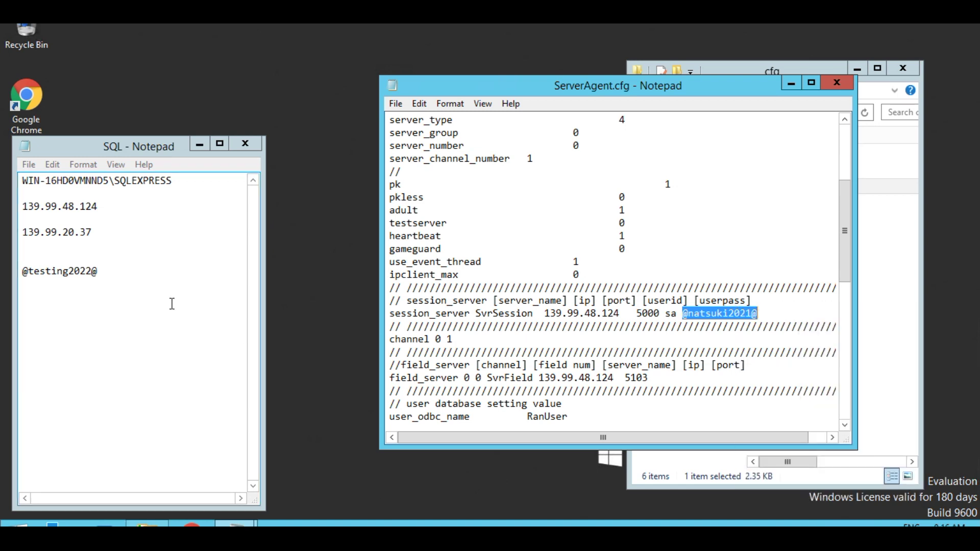
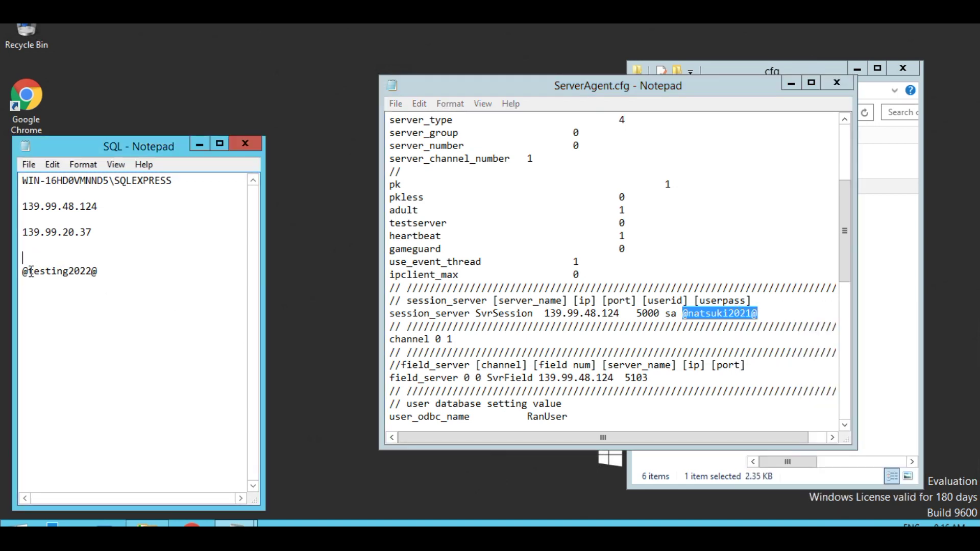
# - Insert a blank line above the newer password in the SQL notes for the old session_server password
pyautogui.click(22, 271)
pyautogui.press('Return')
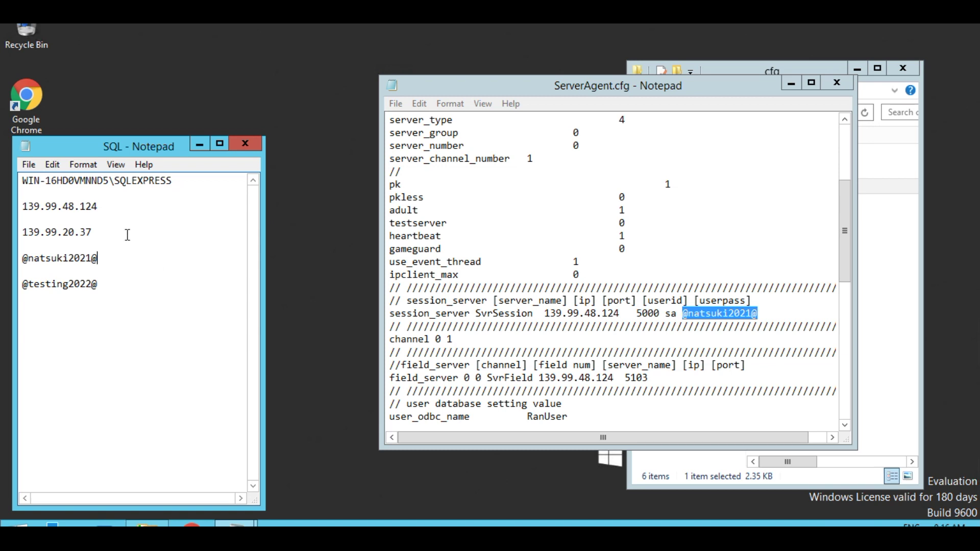
# - Label the notes' lines 'old ip', 'new ip', 'old password' and 'new password'
pyautogui.click(107, 208)
pyautogui.write('old ip')
pyautogui.click(113, 235)
pyautogui.write('new ip')
pyautogui.click(108, 260)
pyautogui.write('old password')
pyautogui.click(110, 290)
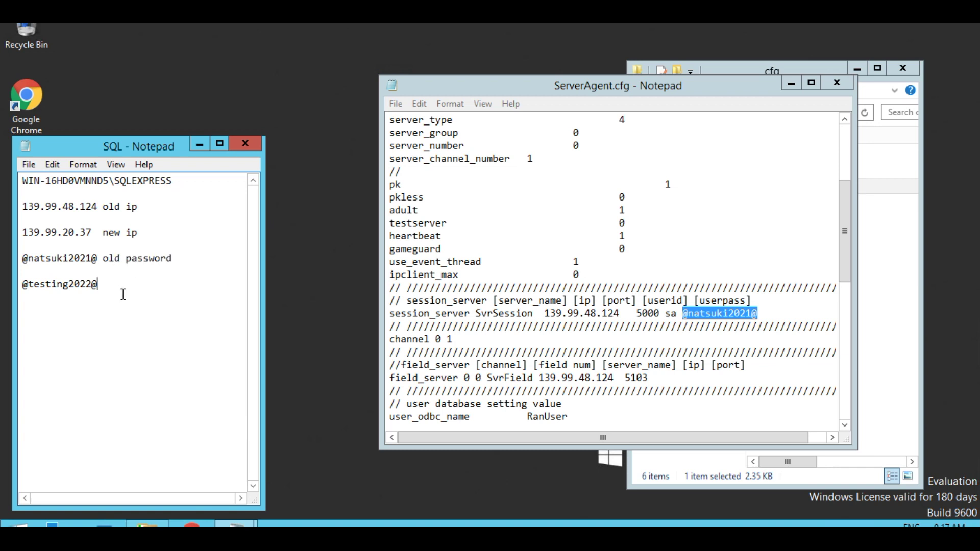
pyautogui.write('new password')
pyautogui.click(509, 88)
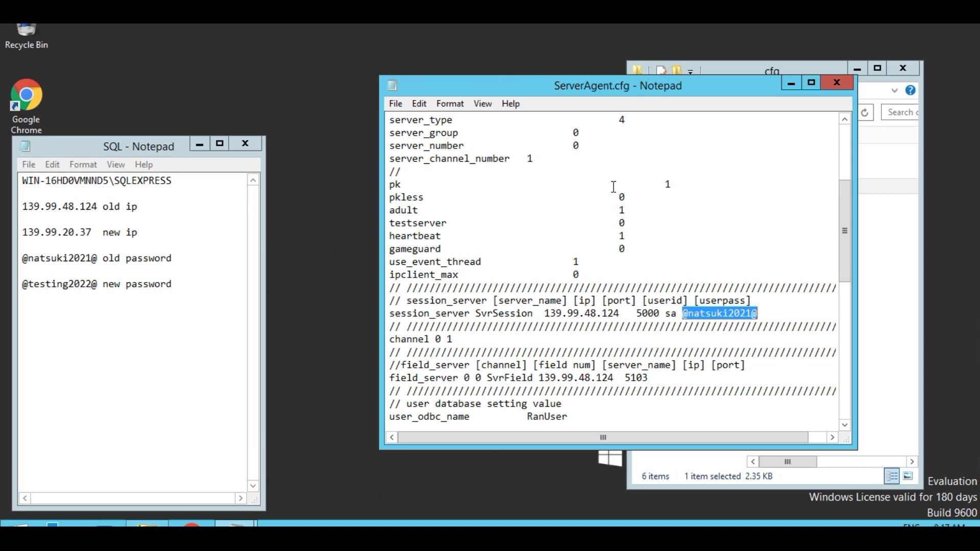
# - Set 139.99.48.124 from the notes as the Find what text in ServerAgent.cfg's Replace dialog
pyautogui.hotkey('ctrl', 'h')
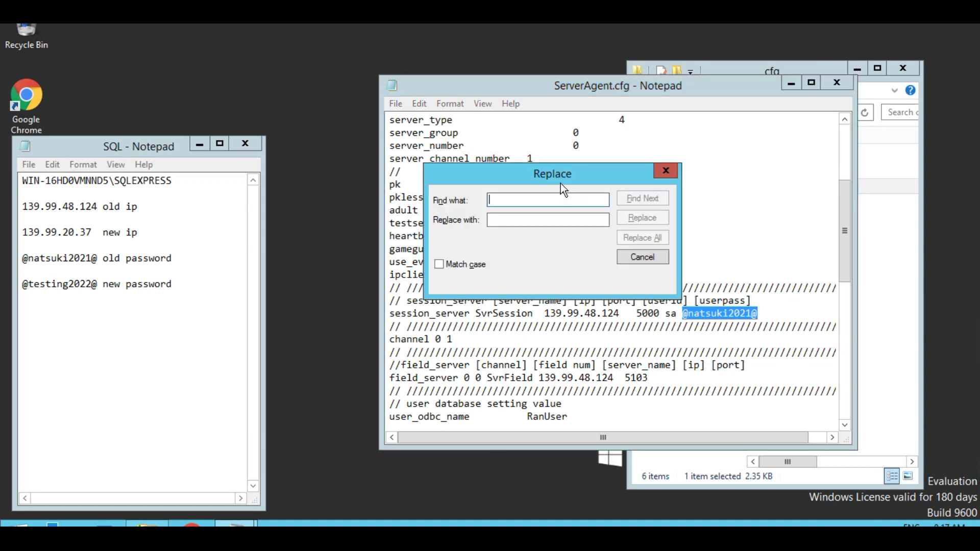
pyautogui.moveTo(538, 170); pyautogui.dragTo(636, 156)
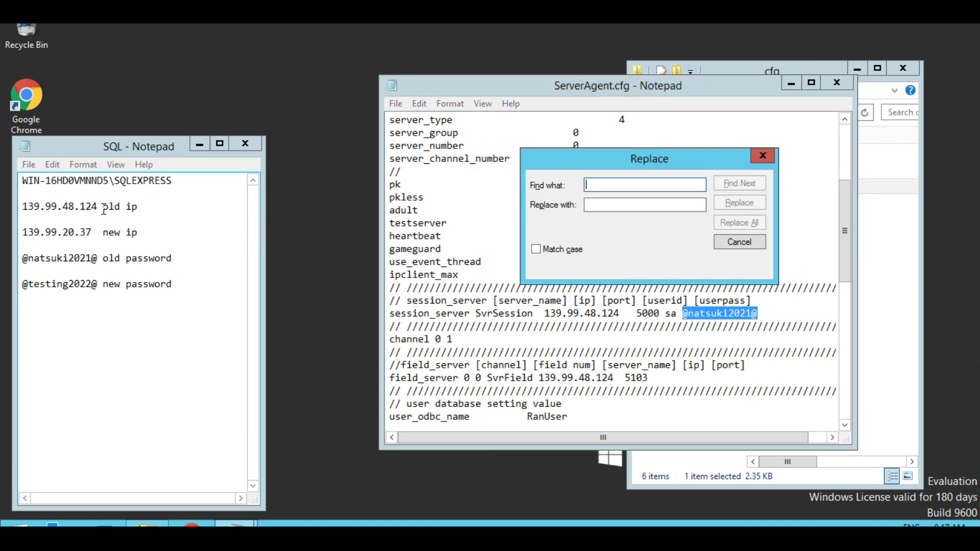
pyautogui.moveTo(98, 207); pyautogui.dragTo(22, 206)
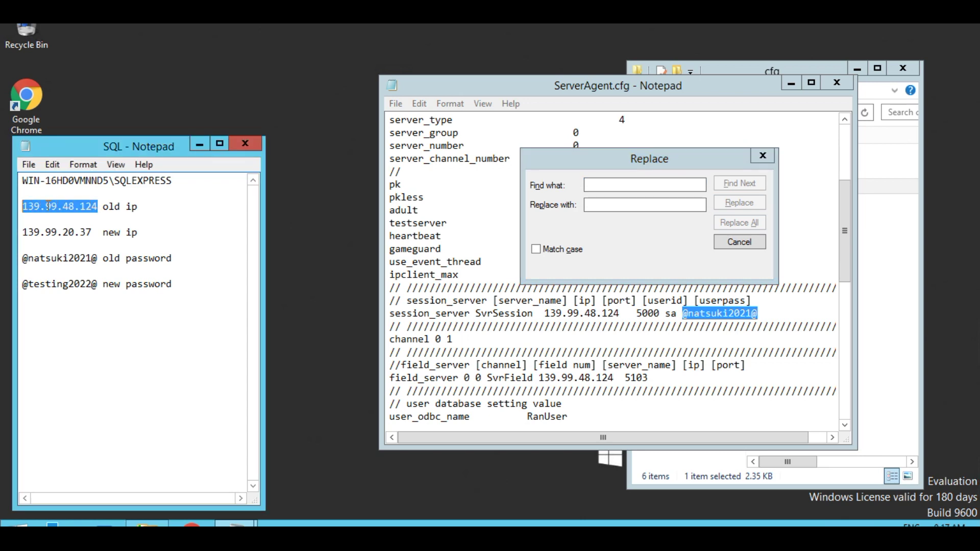
pyautogui.rightClick(48, 206)
pyautogui.click(84, 250)
pyautogui.rightClick(625, 185)
pyautogui.click(669, 246)
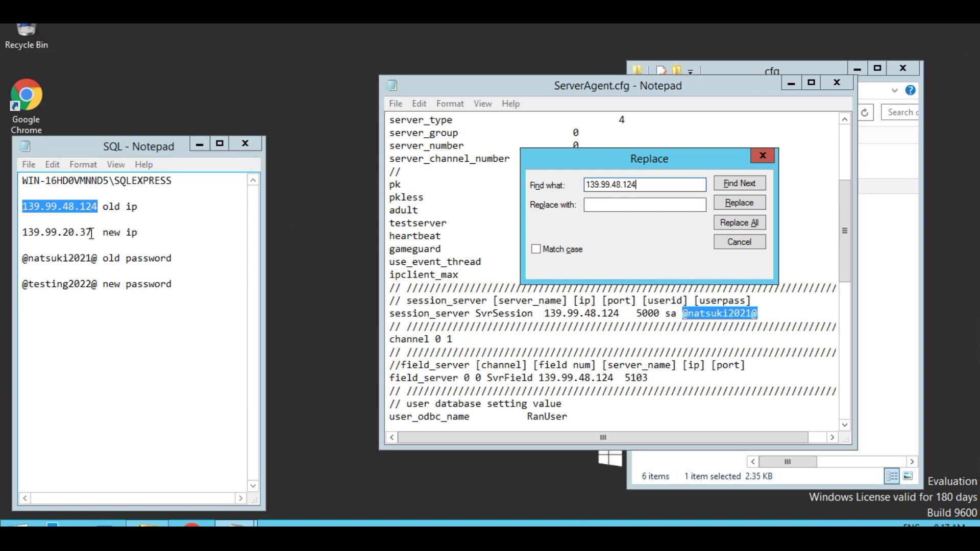
# - Replace it all with 139.99.20.37 using Match case, then save and close ServerAgent.cfg
pyautogui.moveTo(91, 232); pyautogui.dragTo(23, 233)
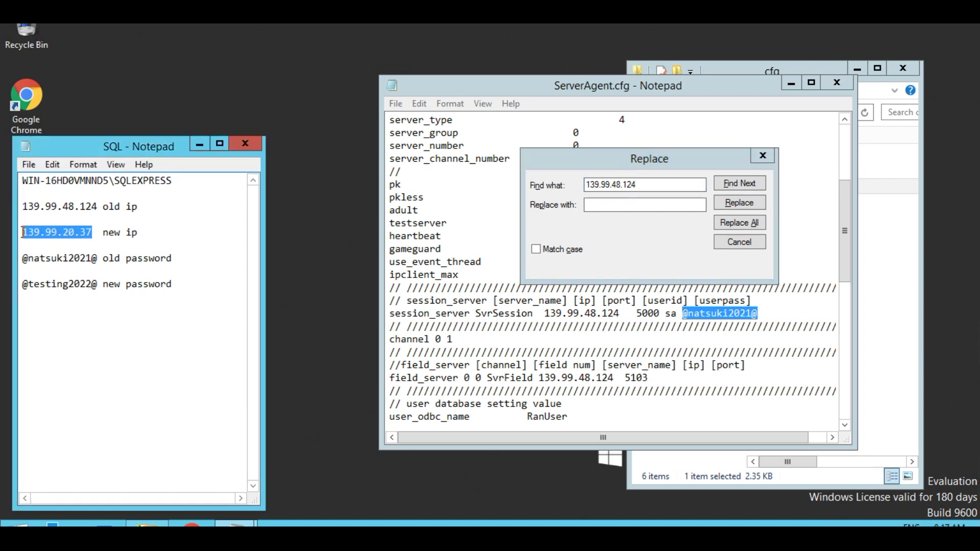
pyautogui.rightClick(42, 232)
pyautogui.click(87, 275)
pyautogui.click(609, 204)
pyautogui.rightClick(609, 201)
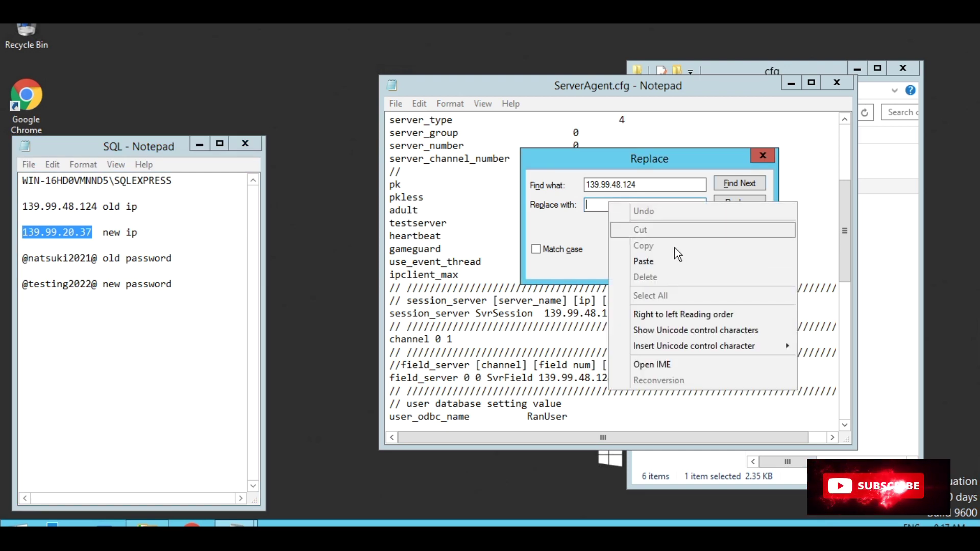
pyautogui.click(657, 265)
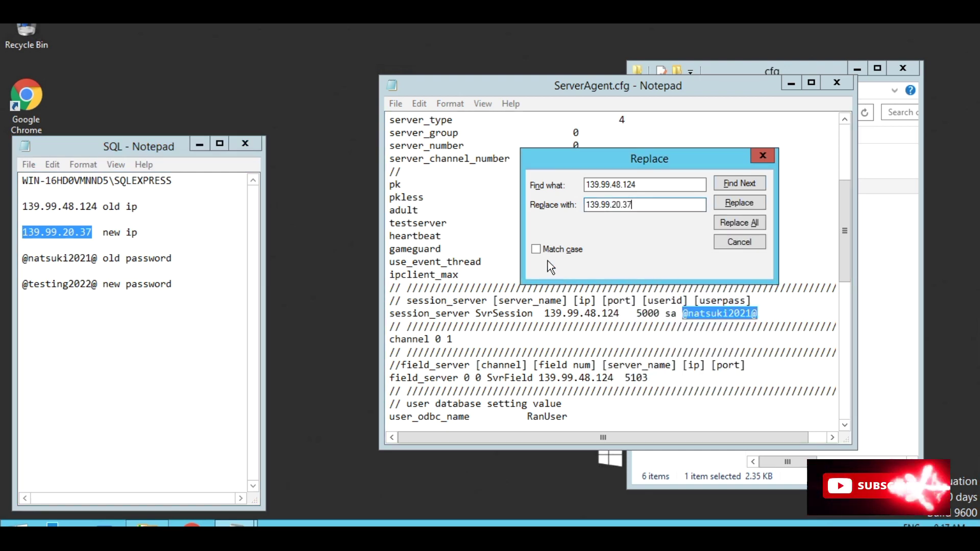
pyautogui.click(536, 250)
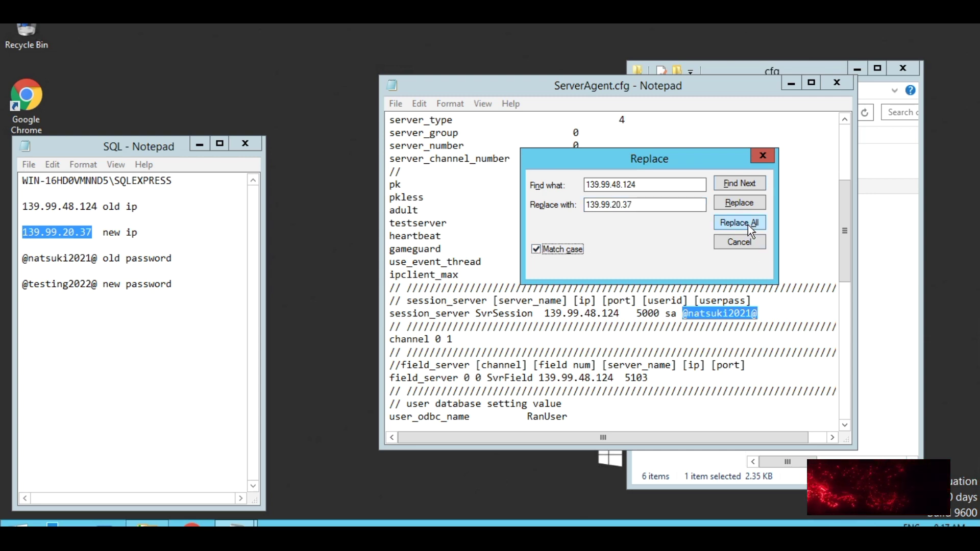
pyautogui.click(747, 225)
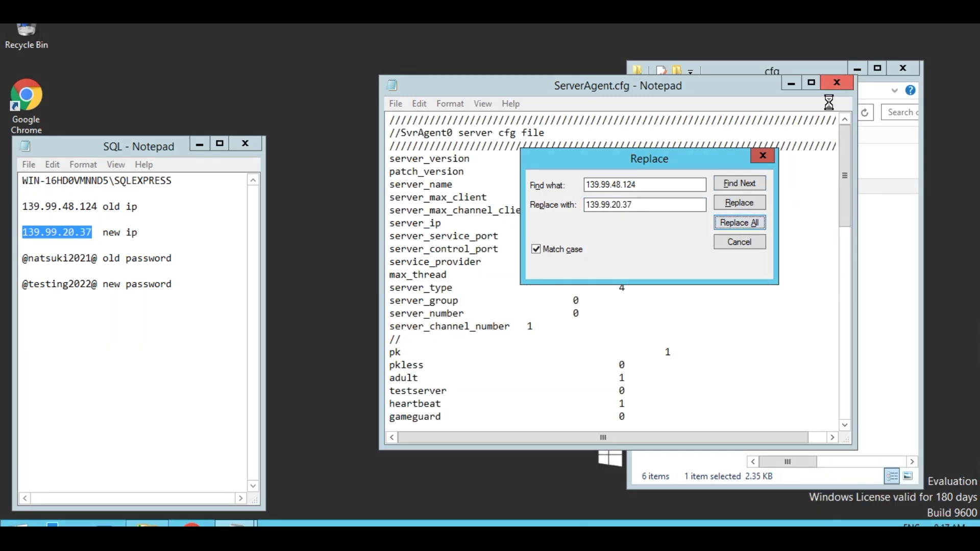
pyautogui.click(837, 83)
pyautogui.click(517, 290)
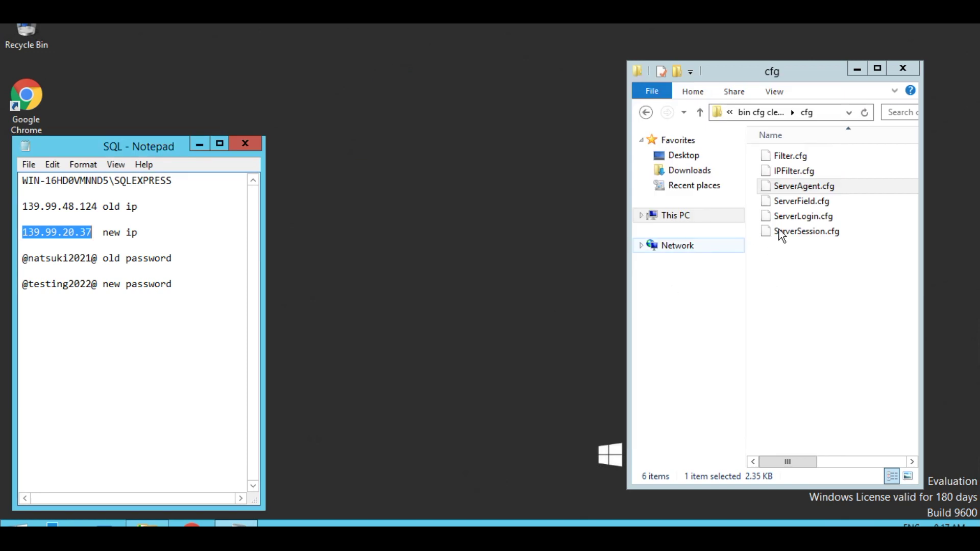
# - Open ServerField.cfg in Notepad
pyautogui.click(790, 203)
pyautogui.rightClick(790, 203)
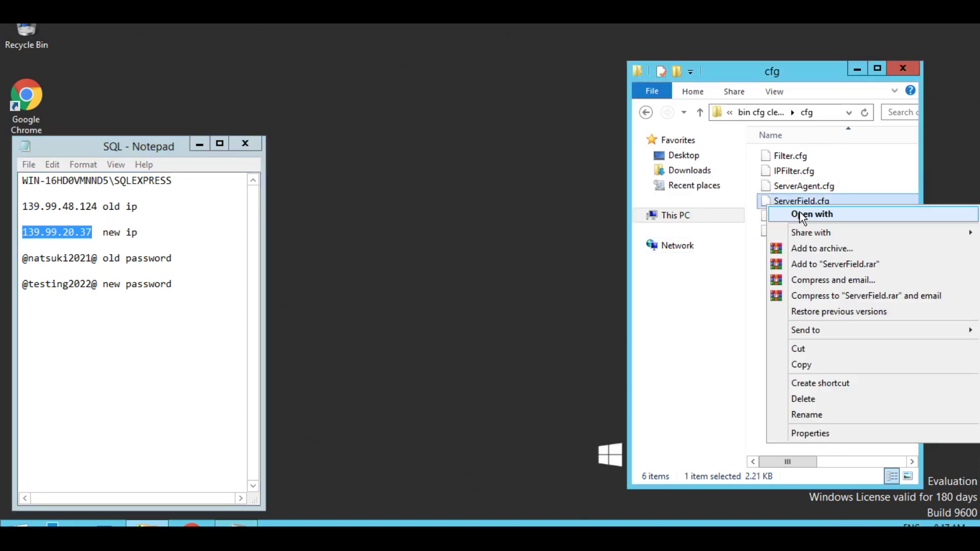
pyautogui.click(800, 215)
pyautogui.click(401, 206)
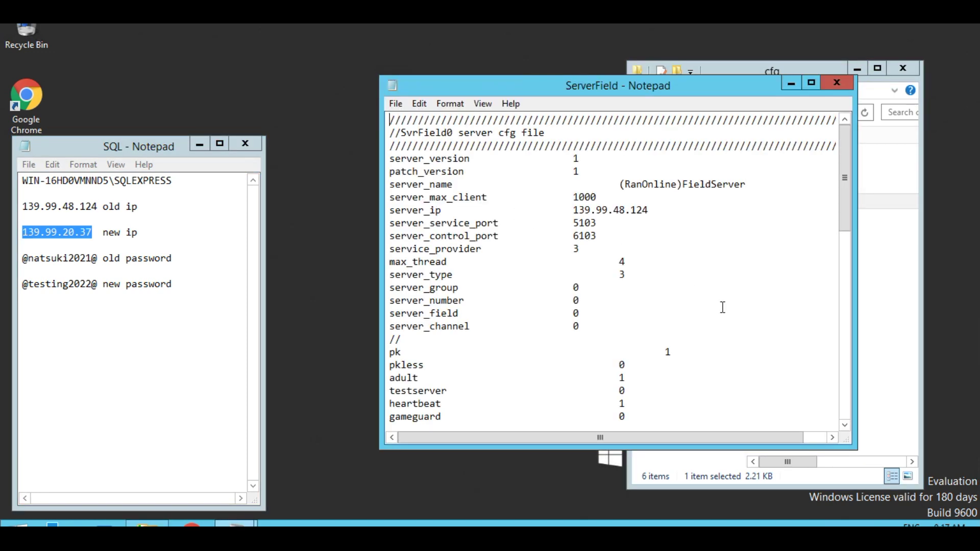
# - Replace all 139.99.48.124 with 139.99.20.37 in ServerField.cfg, then close and save it
pyautogui.hotkey('ctrl', 'h')
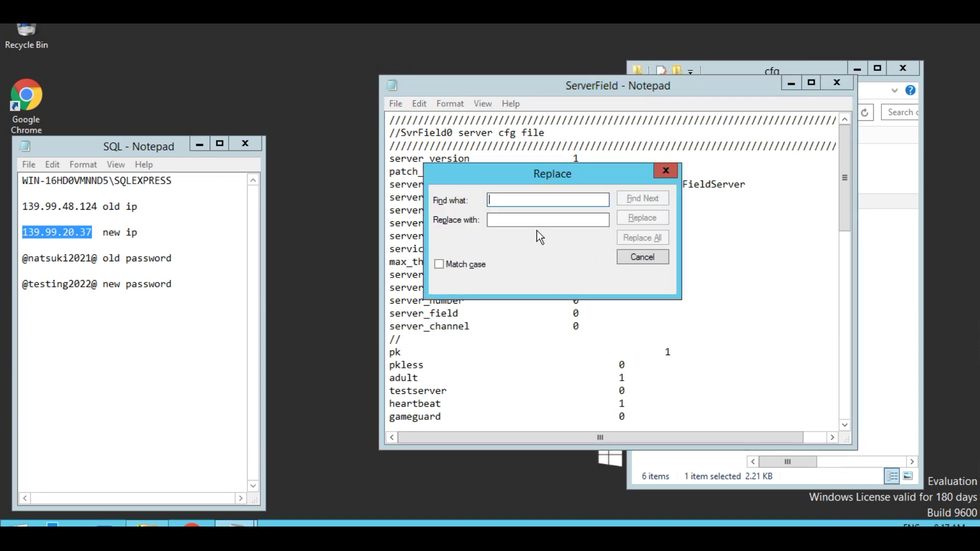
pyautogui.rightClick(530, 222)
pyautogui.click(572, 282)
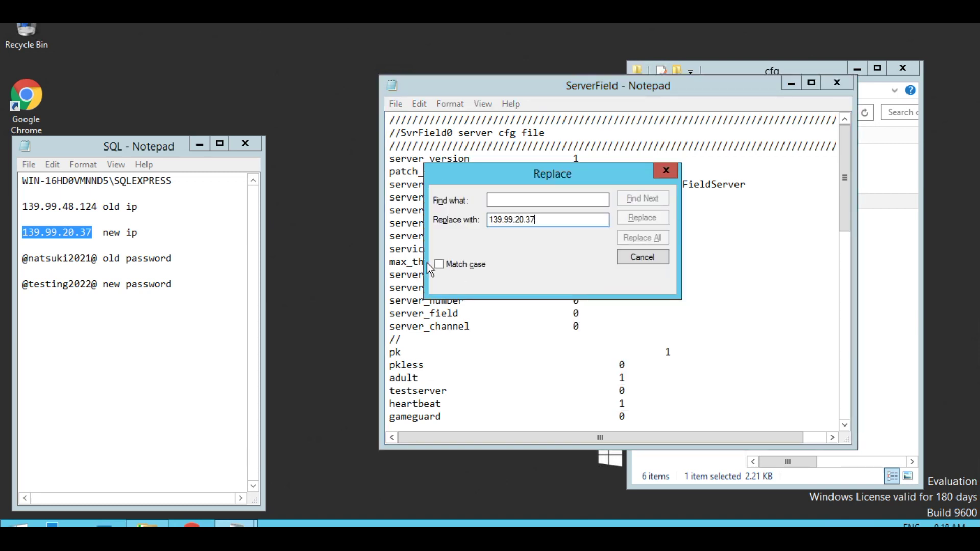
pyautogui.moveTo(99, 207); pyautogui.dragTo(20, 206)
pyautogui.rightClick(31, 206)
pyautogui.click(79, 249)
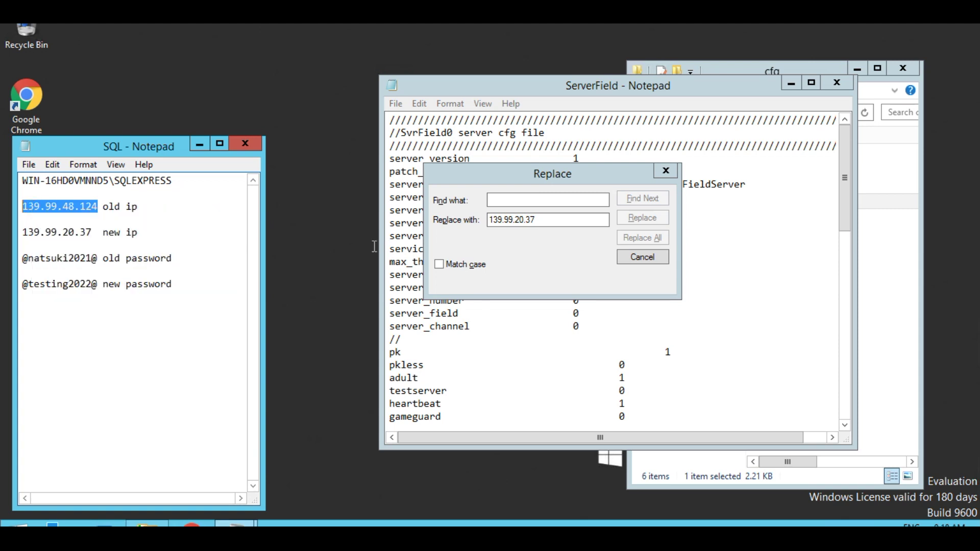
pyautogui.click(526, 208)
pyautogui.rightClick(527, 209)
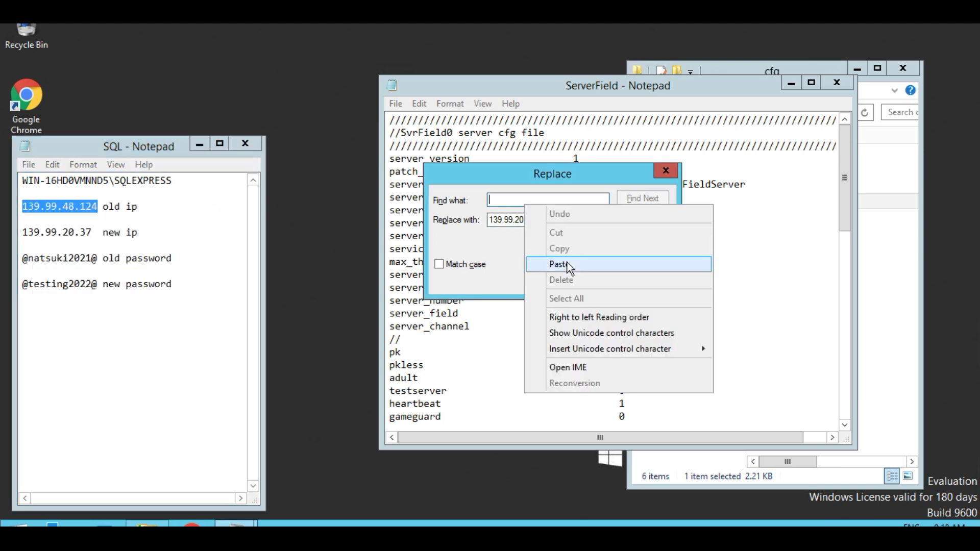
pyautogui.click(568, 262)
pyautogui.click(633, 239)
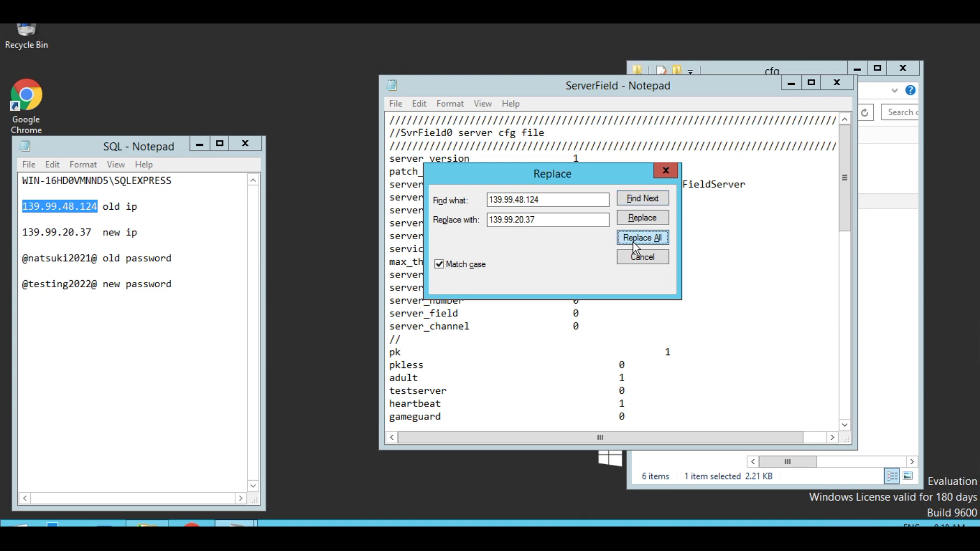
pyautogui.click(837, 83)
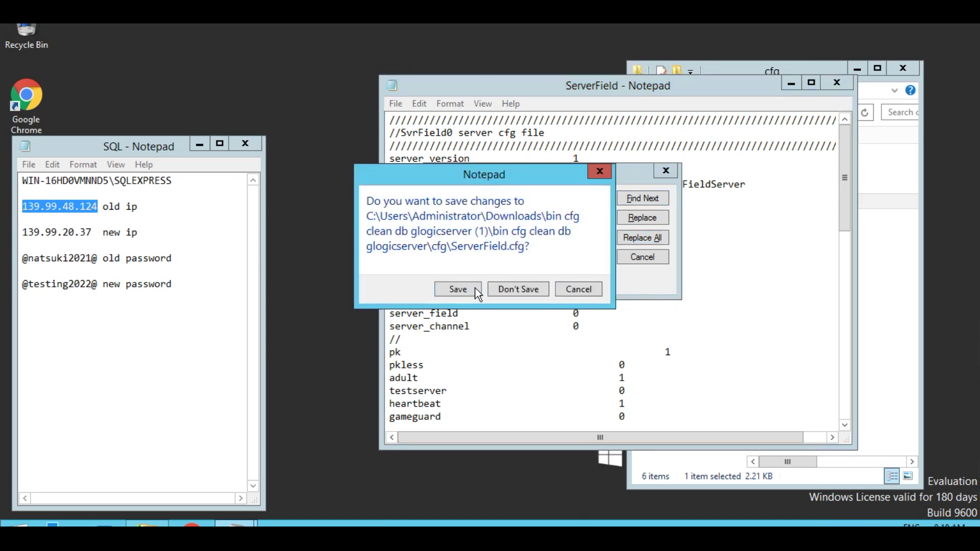
pyautogui.click(469, 291)
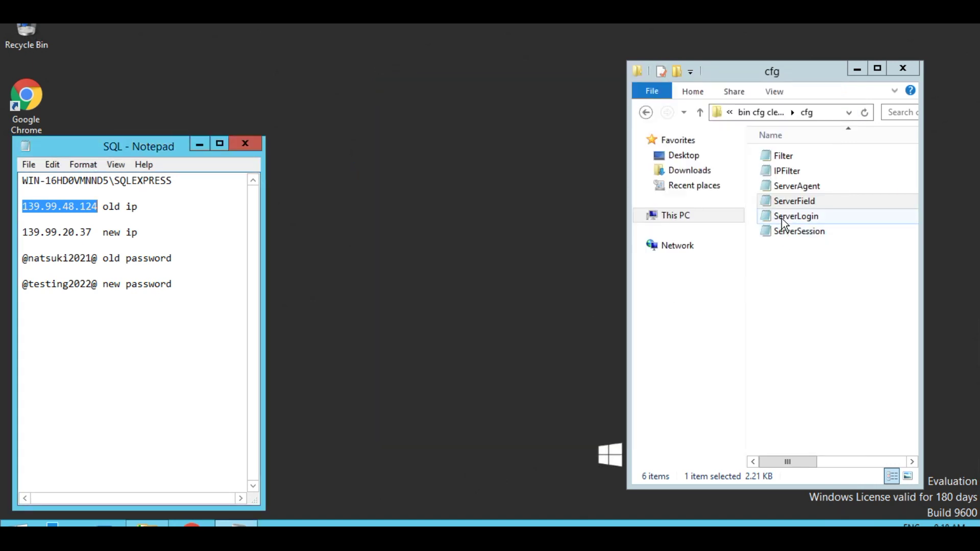
# - Open ServerLogin for editing with 139.99.48.124 as the text to find
pyautogui.rightClick(782, 219)
pyautogui.click(769, 243)
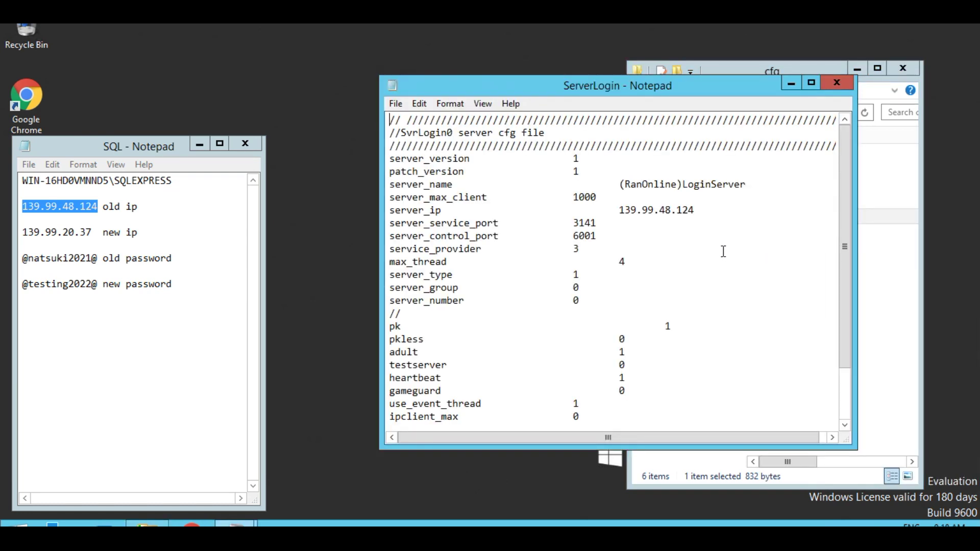
pyautogui.hotkey('ctrl', 'h')
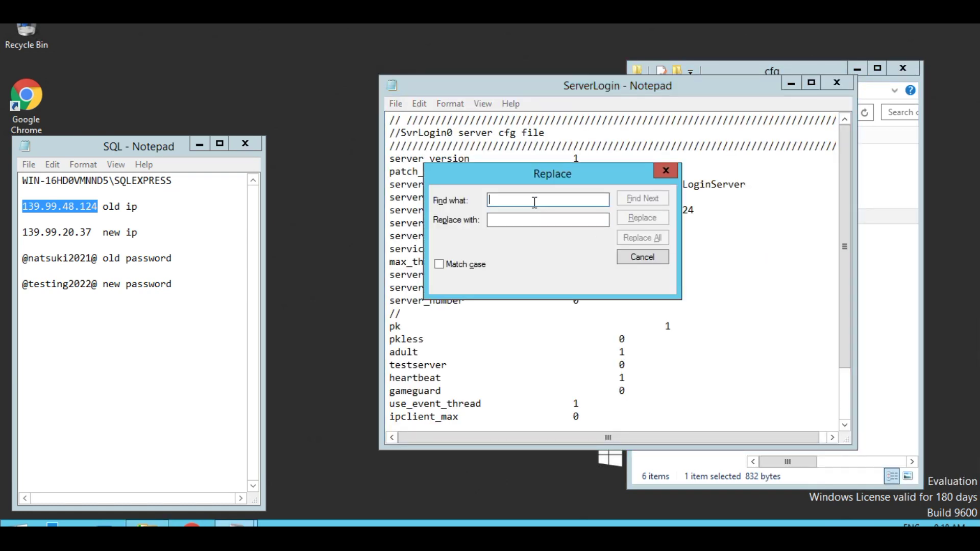
pyautogui.rightClick(534, 202)
pyautogui.click(576, 261)
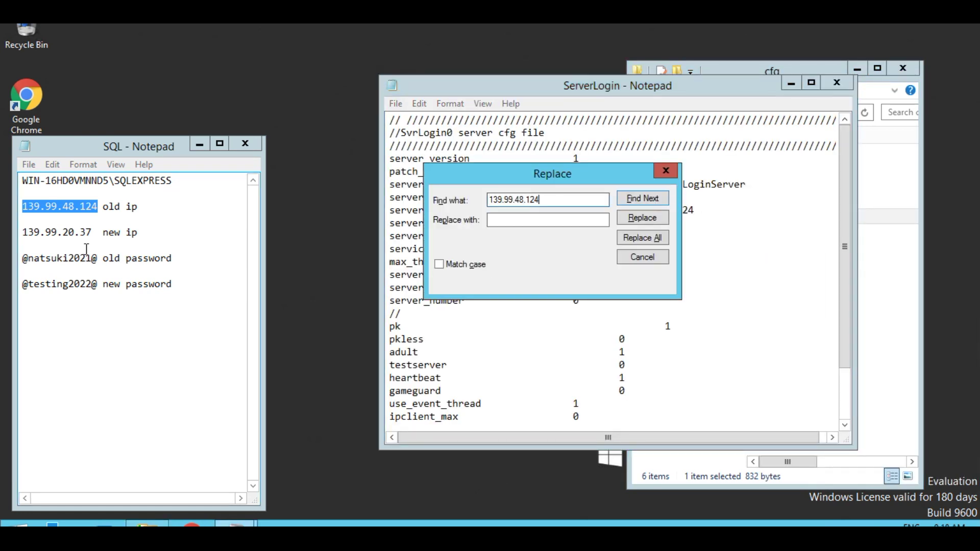
# - Replace it all with 139.99.20.37 using Match case, then save and close ServerLogin
pyautogui.moveTo(92, 233); pyautogui.dragTo(28, 232)
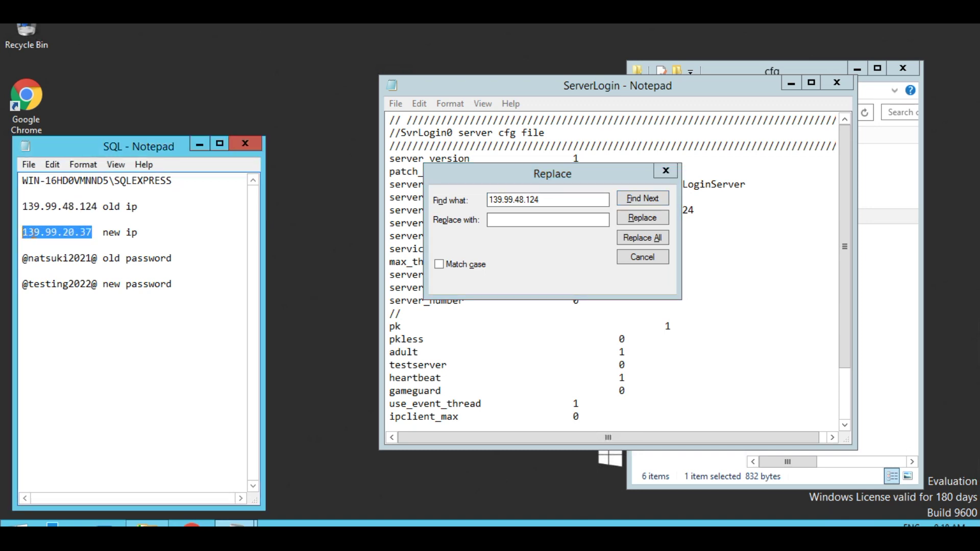
pyautogui.rightClick(33, 233)
pyautogui.click(81, 278)
pyautogui.rightClick(505, 222)
pyautogui.click(548, 285)
pyautogui.click(439, 264)
pyautogui.click(642, 238)
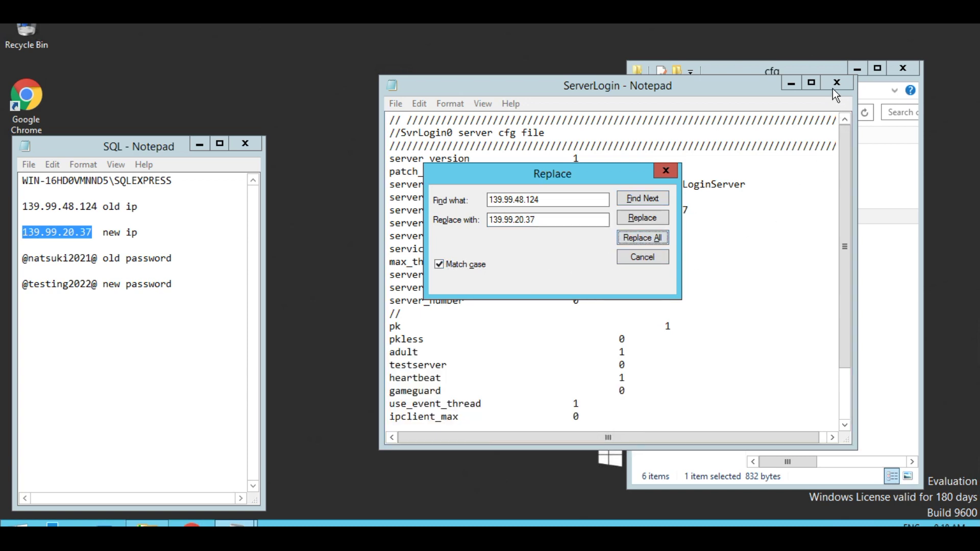
pyautogui.click(836, 86)
pyautogui.click(466, 289)
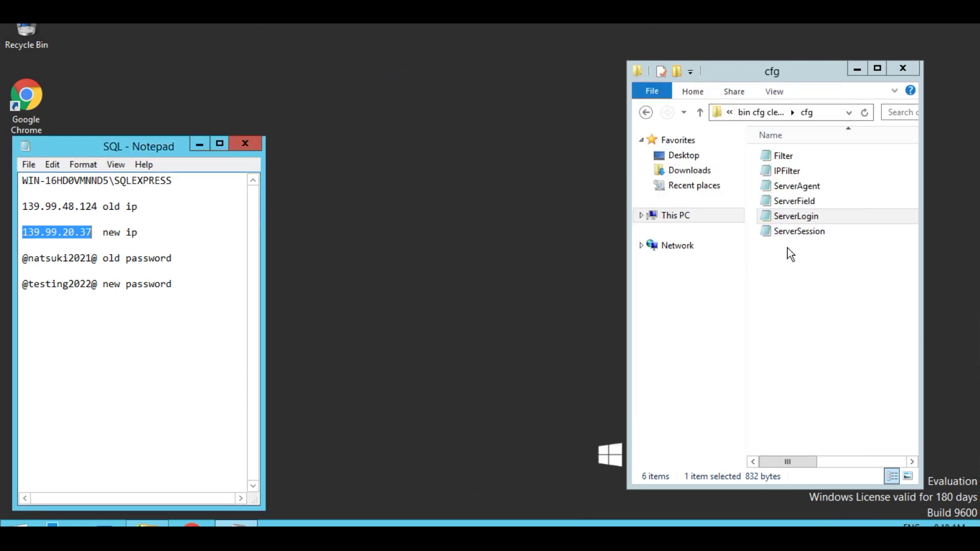
# - Open ServerSession for editing with 139.99.20.37 as the replacement text
pyautogui.click(788, 234)
pyautogui.rightClick(786, 234)
pyautogui.click(801, 259)
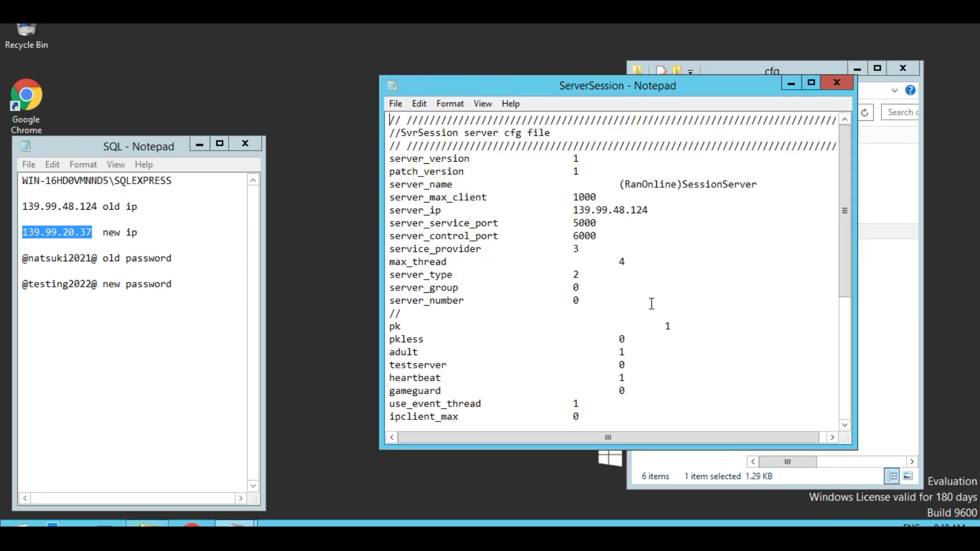
pyautogui.hotkey('ctrl', 'h')
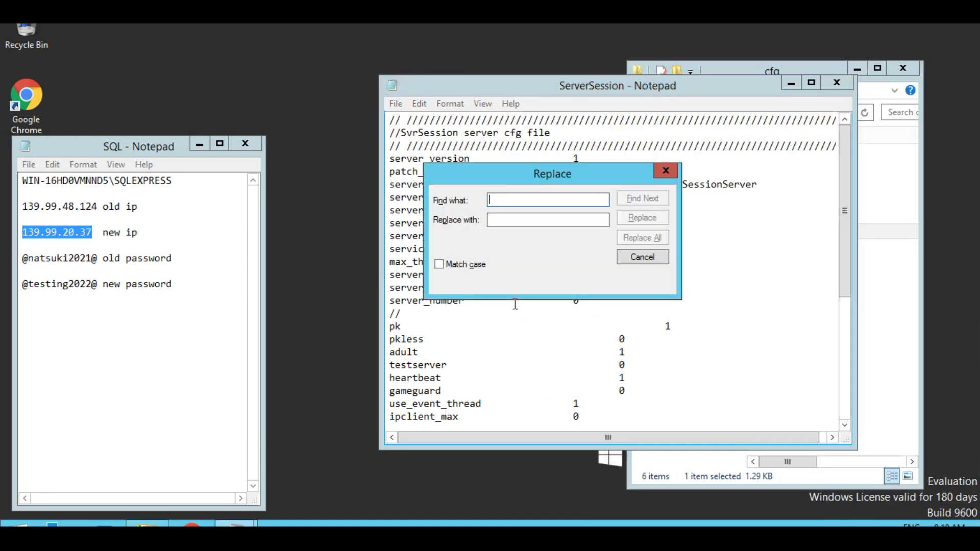
pyautogui.rightClick(501, 220)
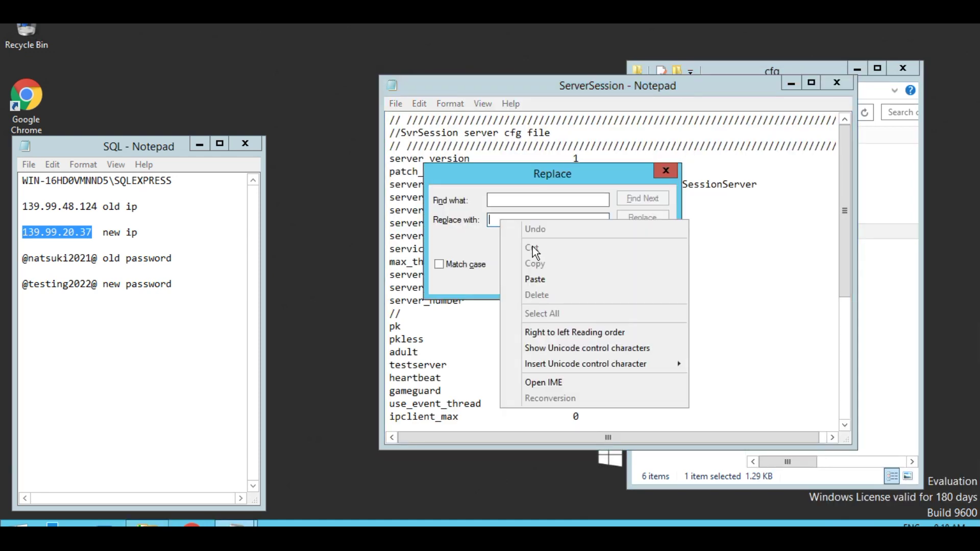
pyautogui.click(545, 277)
# - Replace every 139.99.48.124 case-sensitively, then save and close ServerSession
pyautogui.moveTo(99, 206); pyautogui.dragTo(19, 206)
pyautogui.rightClick(48, 209)
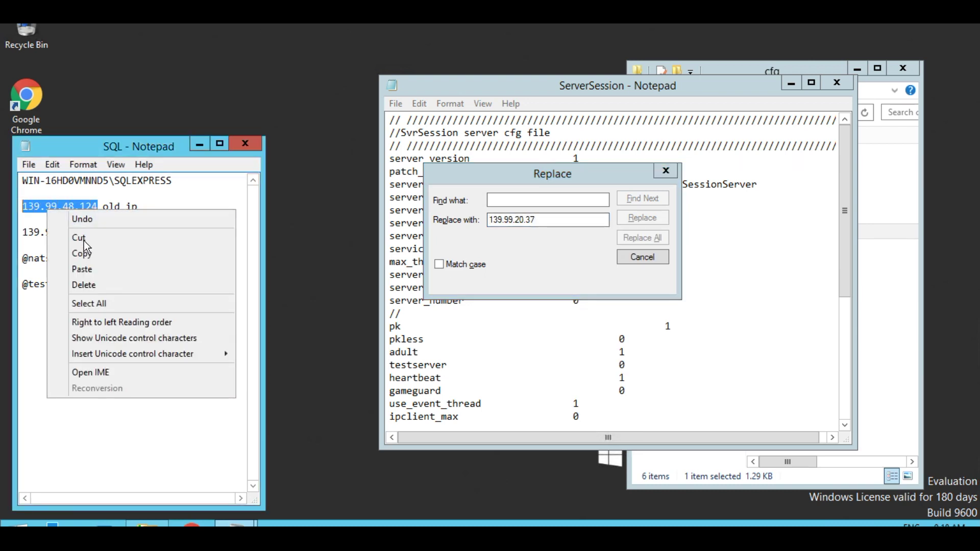
pyautogui.click(76, 255)
pyautogui.rightClick(514, 204)
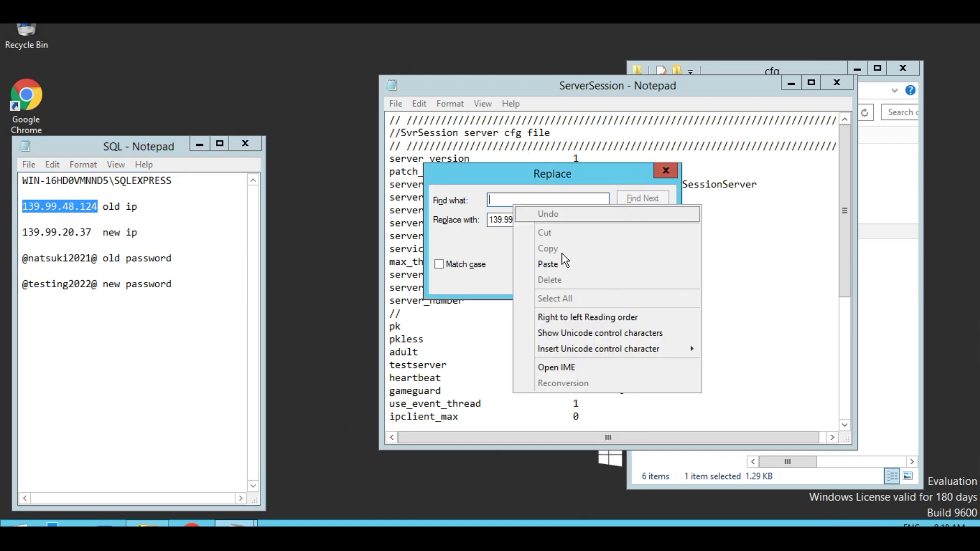
pyautogui.click(559, 261)
pyautogui.click(439, 264)
pyautogui.click(644, 240)
pyautogui.click(835, 84)
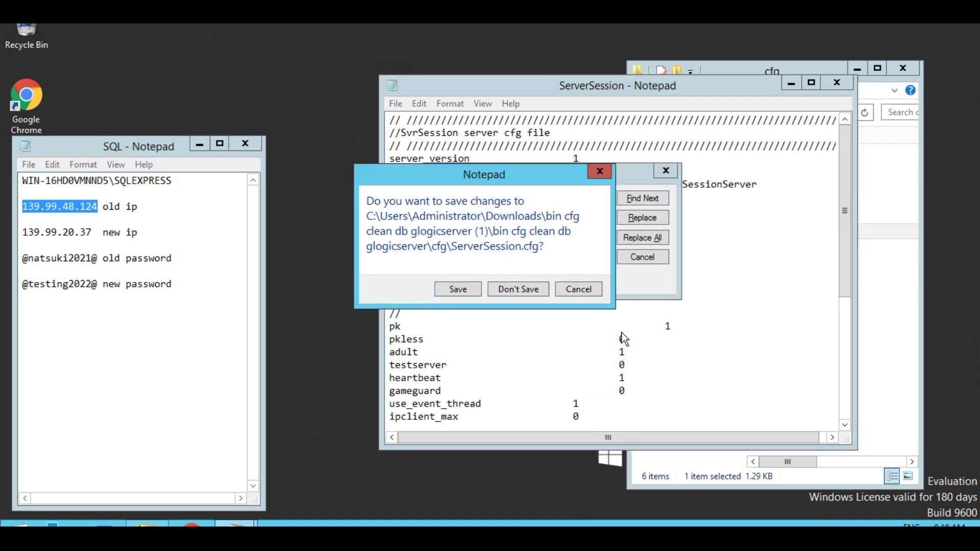
pyautogui.click(464, 292)
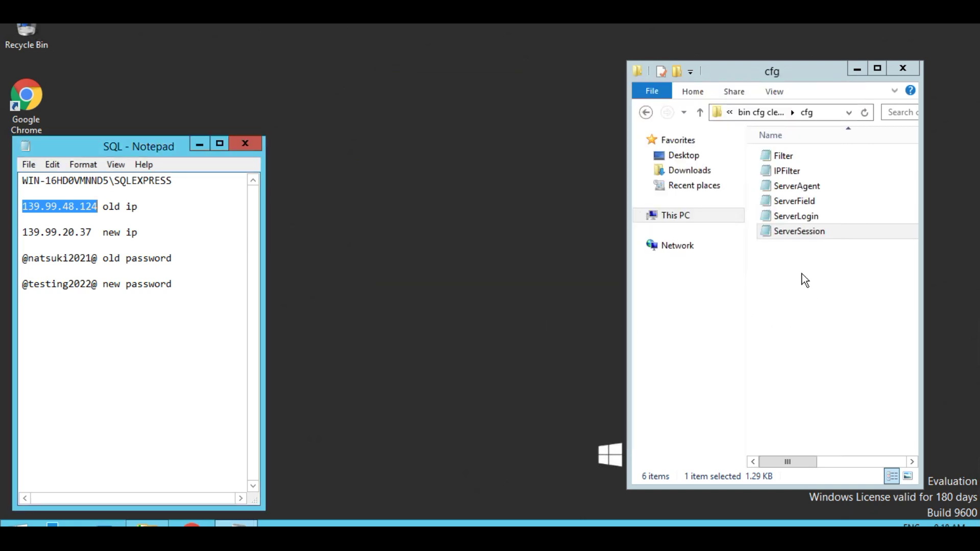
# - Open ServerAgent for editing with the old password from the notes as the text to find
pyautogui.rightClick(783, 186)
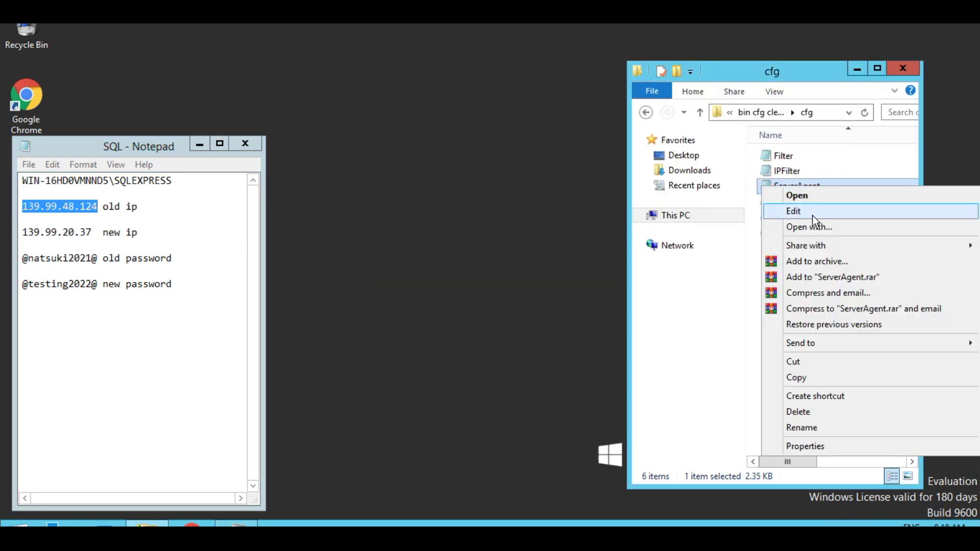
pyautogui.click(812, 215)
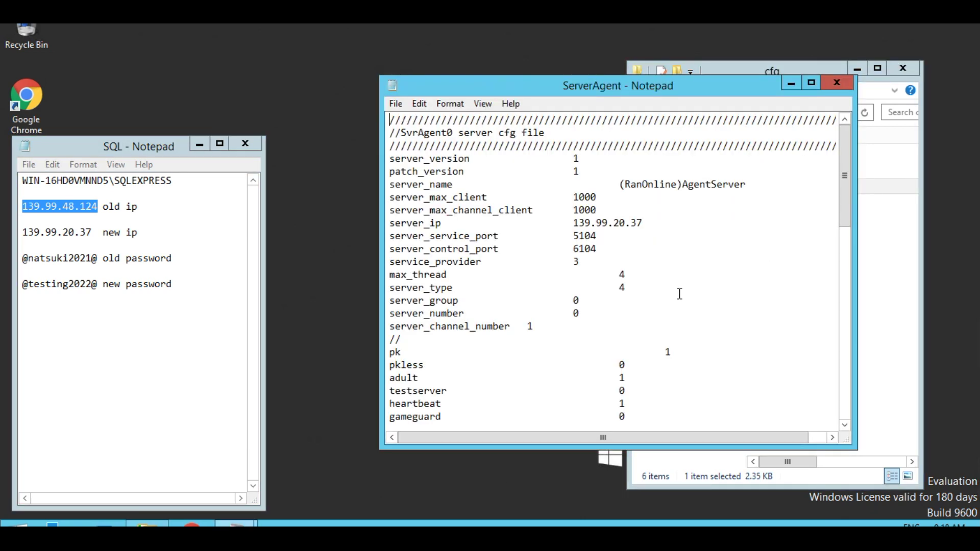
pyautogui.hotkey('ctrl', 'f')
pyautogui.click(673, 202)
pyautogui.hotkey('ctrl', 'h')
pyautogui.moveTo(97, 262); pyautogui.dragTo(17, 261)
pyautogui.rightClick(43, 261)
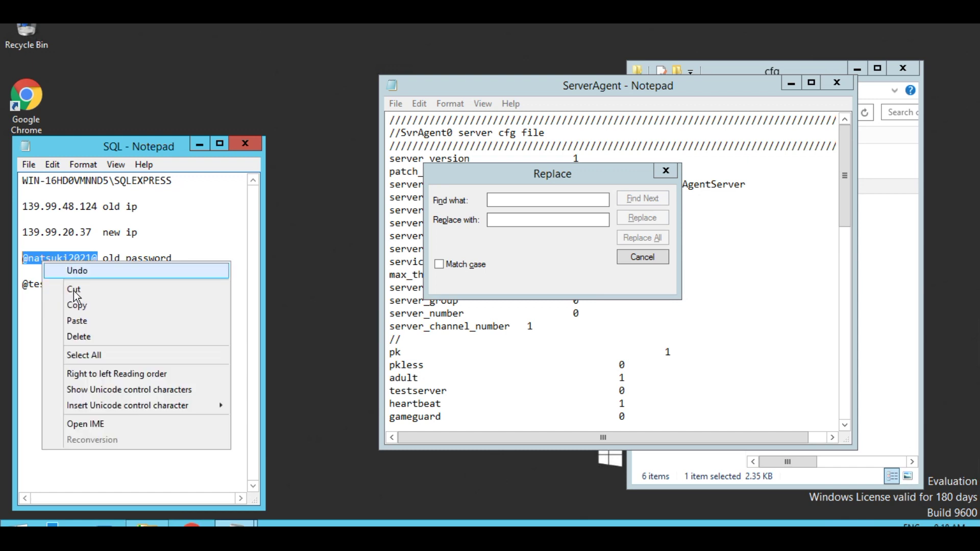
pyautogui.click(64, 305)
pyautogui.rightClick(545, 201)
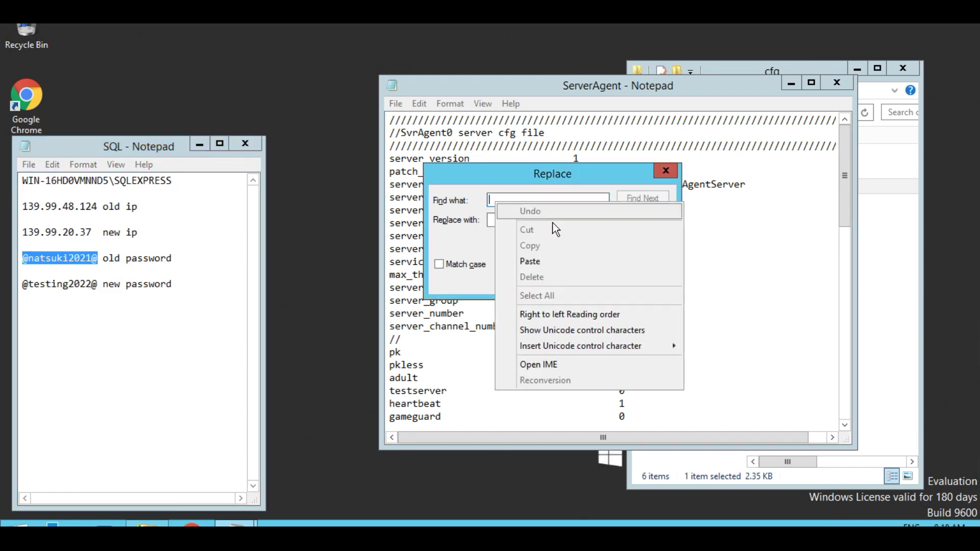
pyautogui.click(545, 262)
# - Replace it all with the new password using Match case, then save and close ServerAgent
pyautogui.moveTo(97, 286); pyautogui.dragTo(21, 285)
pyautogui.rightClick(43, 285)
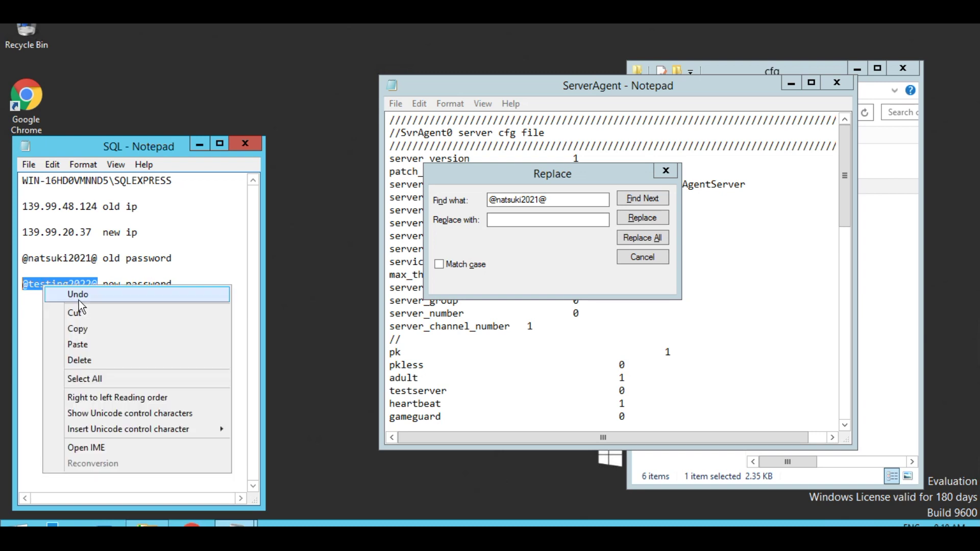
pyautogui.click(94, 332)
pyautogui.rightClick(510, 220)
pyautogui.click(516, 281)
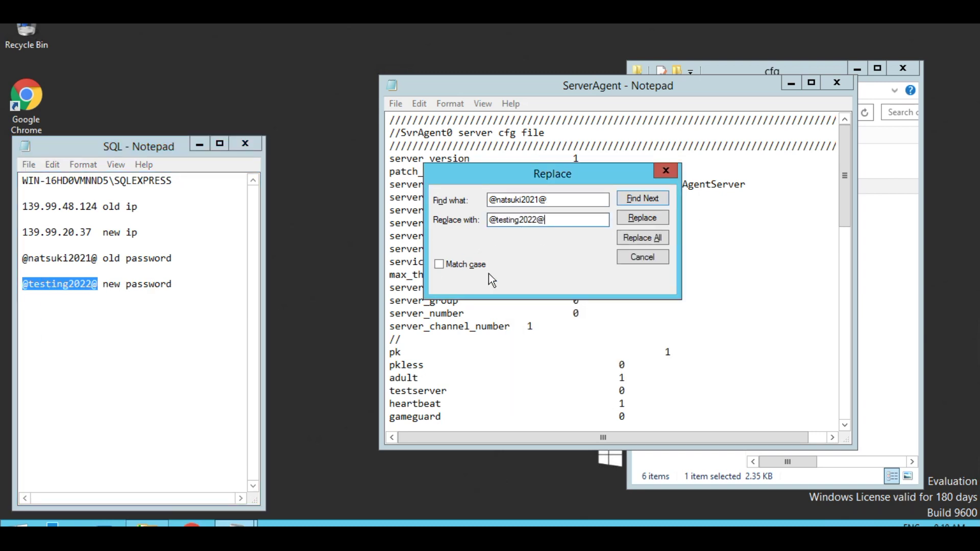
pyautogui.click(439, 264)
pyautogui.click(642, 238)
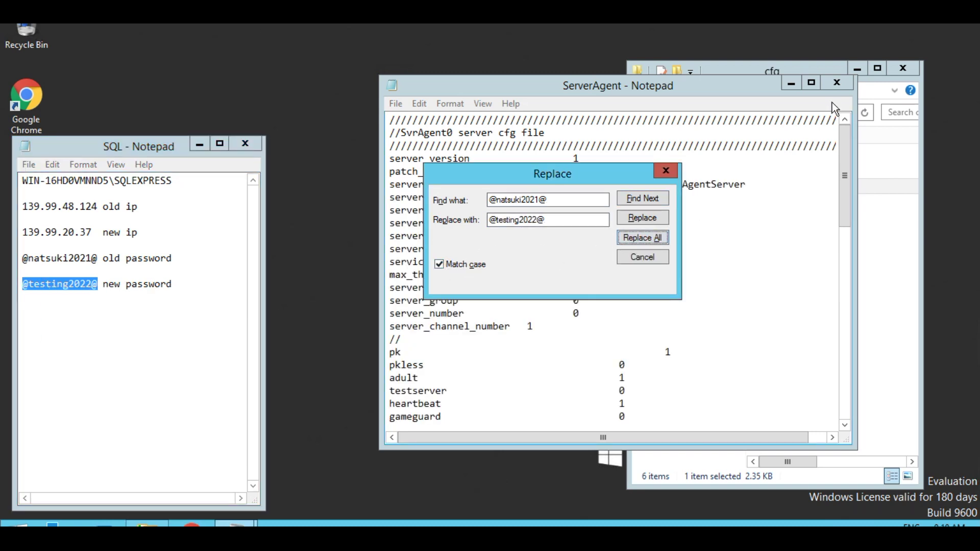
pyautogui.click(836, 83)
pyautogui.click(461, 296)
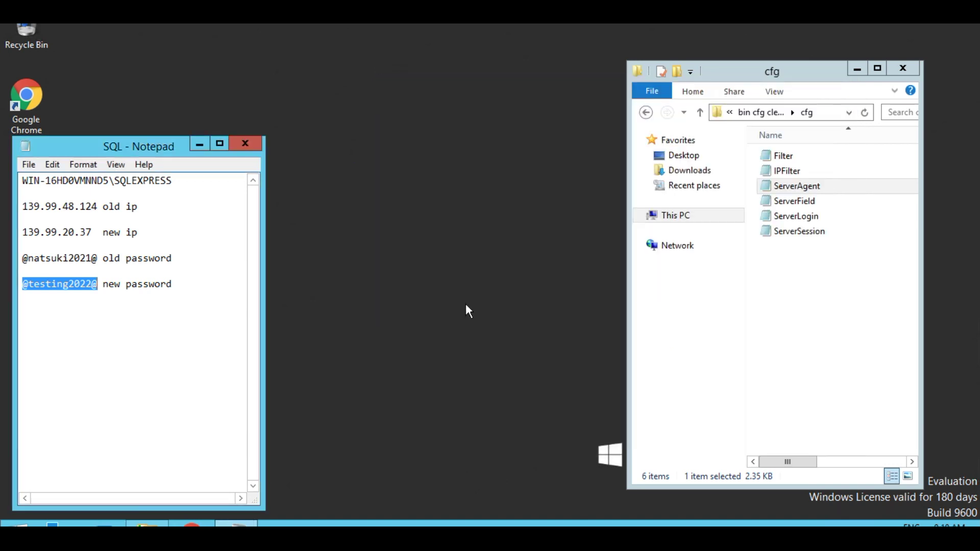
# - Open ServerField for editing with the new password as the replacement text
pyautogui.rightClick(810, 202)
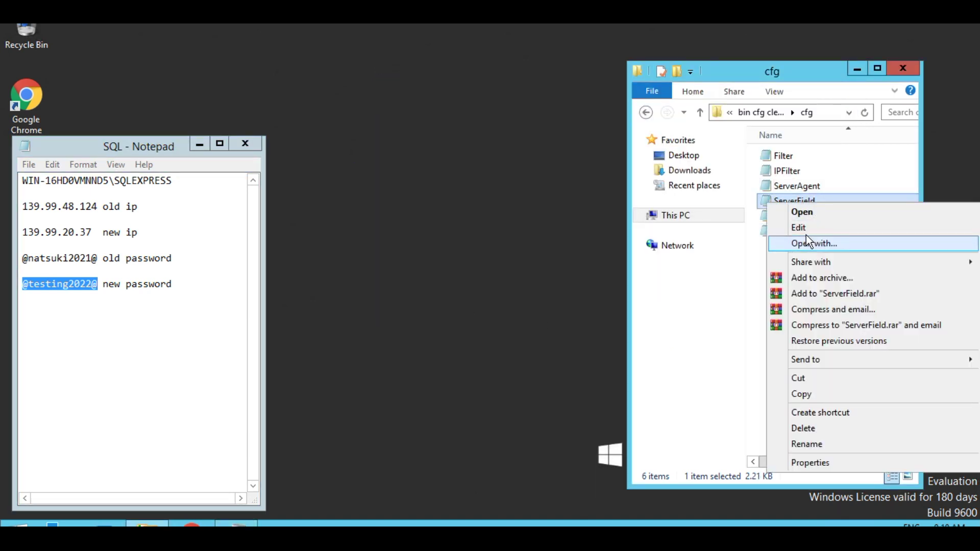
pyautogui.click(804, 229)
pyautogui.hotkey('ctrl', 'h')
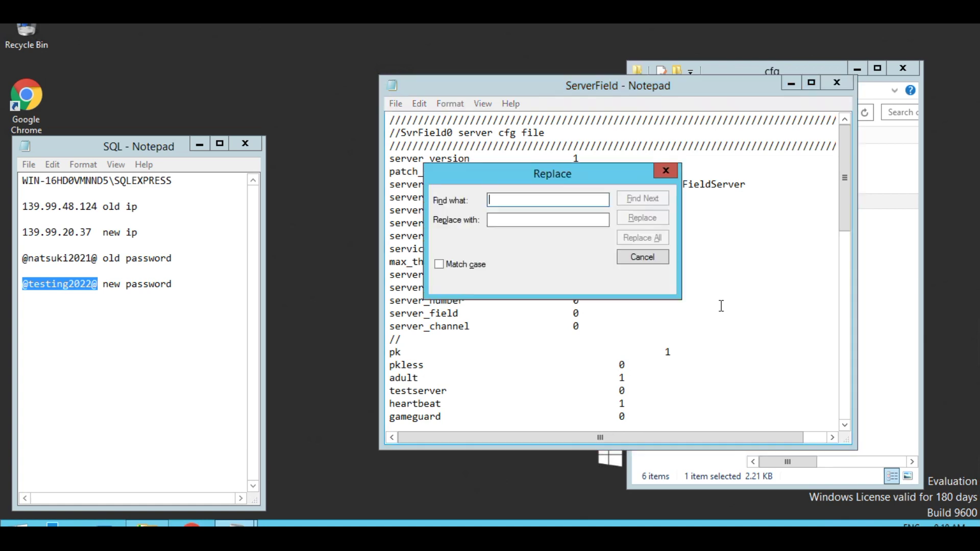
pyautogui.rightClick(526, 221)
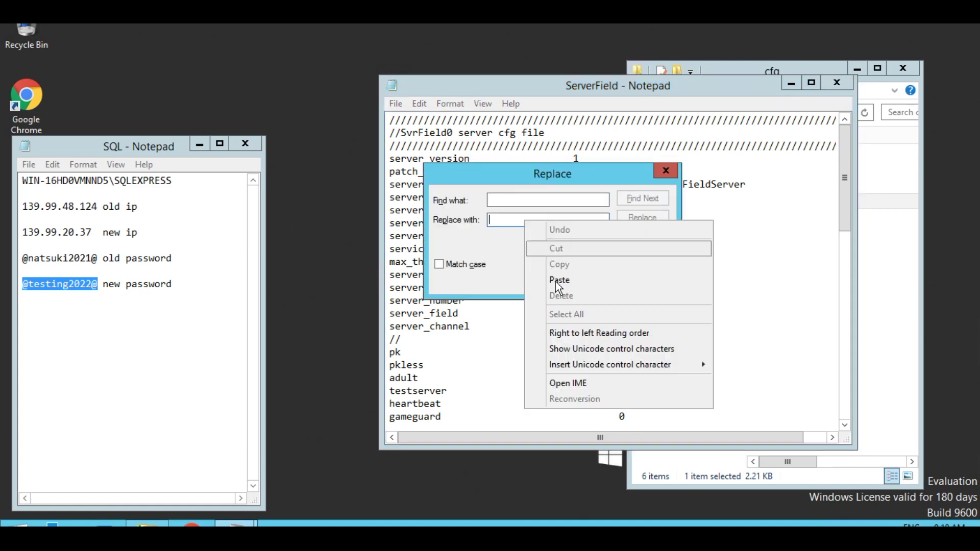
pyautogui.click(559, 280)
# - Replace every old password case-sensitively, then save and close ServerField
pyautogui.moveTo(99, 258); pyautogui.dragTo(18, 259)
pyautogui.rightClick(35, 261)
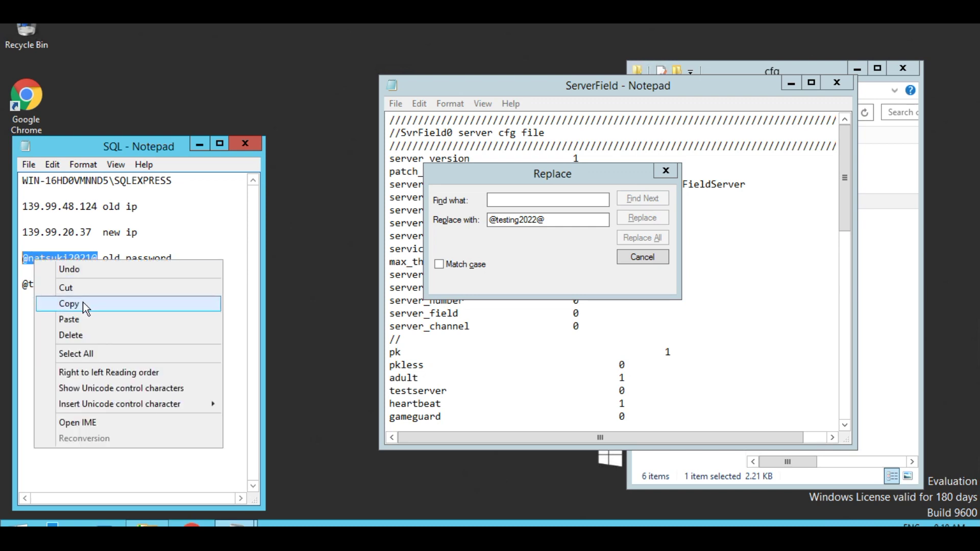
pyautogui.click(82, 304)
pyautogui.click(522, 204)
pyautogui.rightClick(522, 204)
pyautogui.click(564, 261)
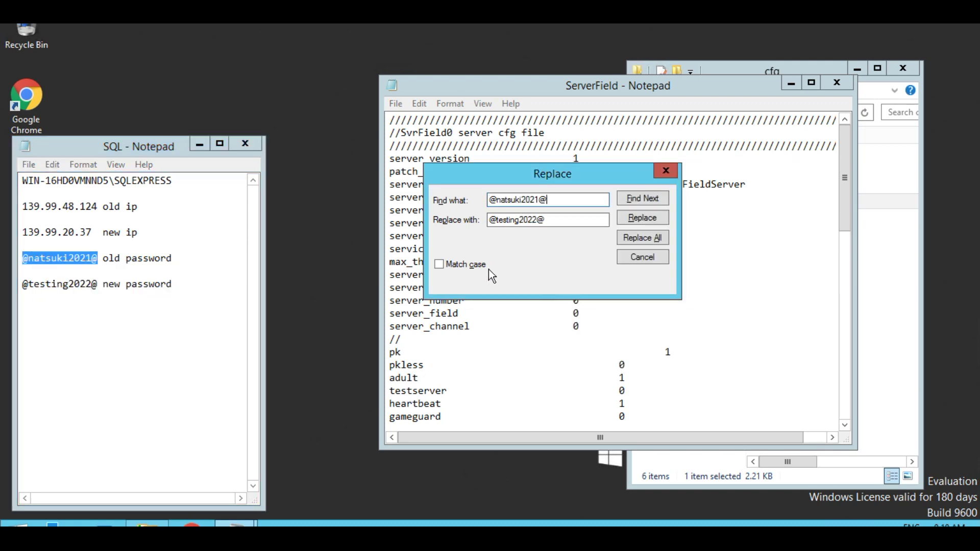
pyautogui.click(440, 264)
pyautogui.click(633, 239)
pyautogui.click(836, 83)
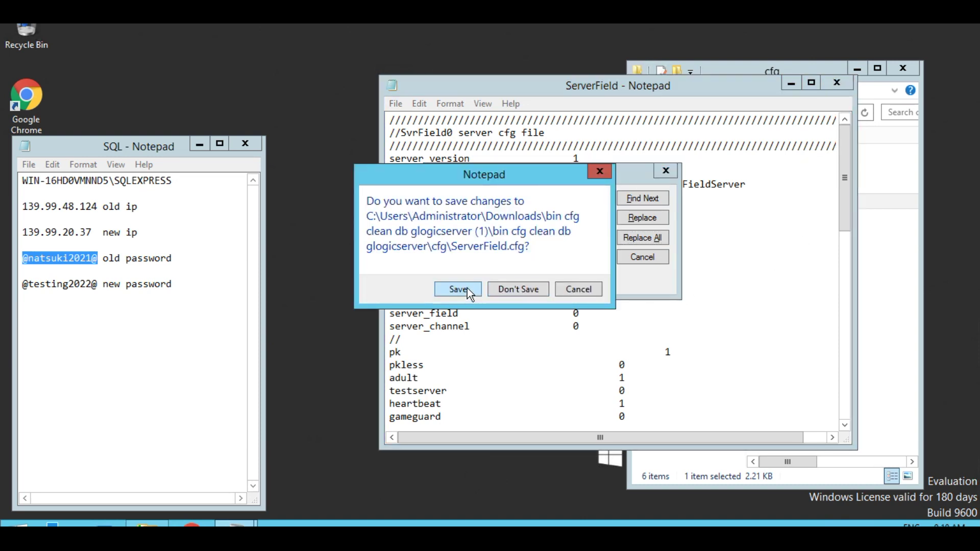
pyautogui.click(467, 288)
# - Open ServerLogin for editing with the old password as the text to find
pyautogui.rightClick(766, 216)
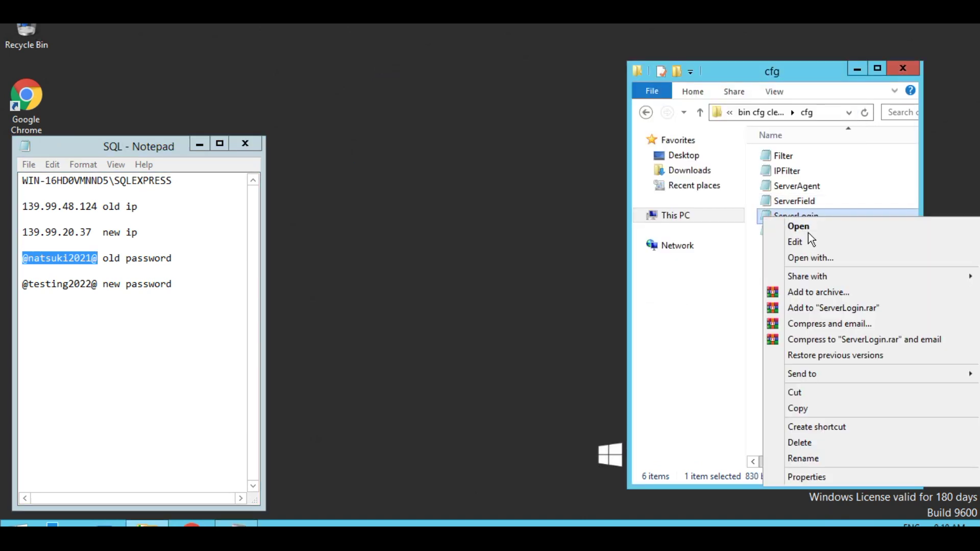
pyautogui.click(809, 241)
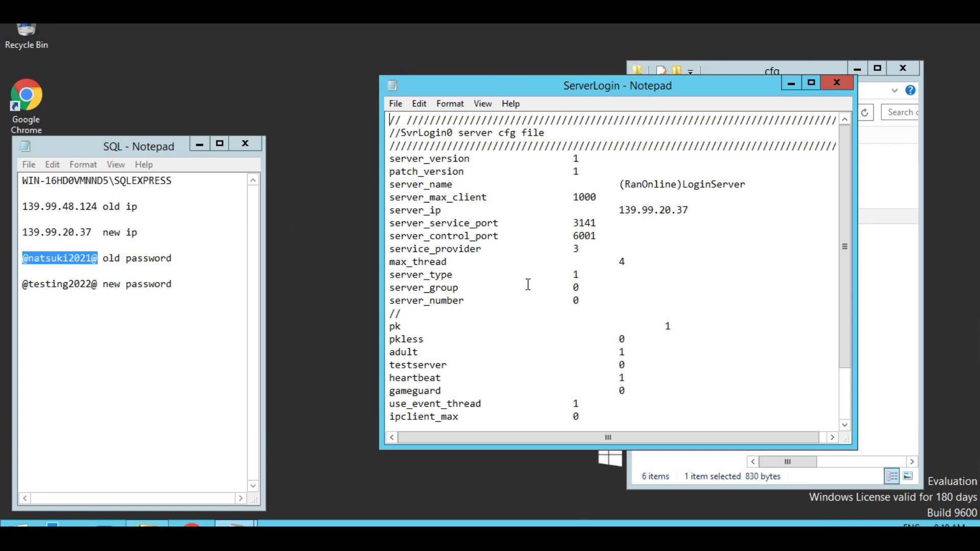
pyautogui.hotkey('ctrl', 'h')
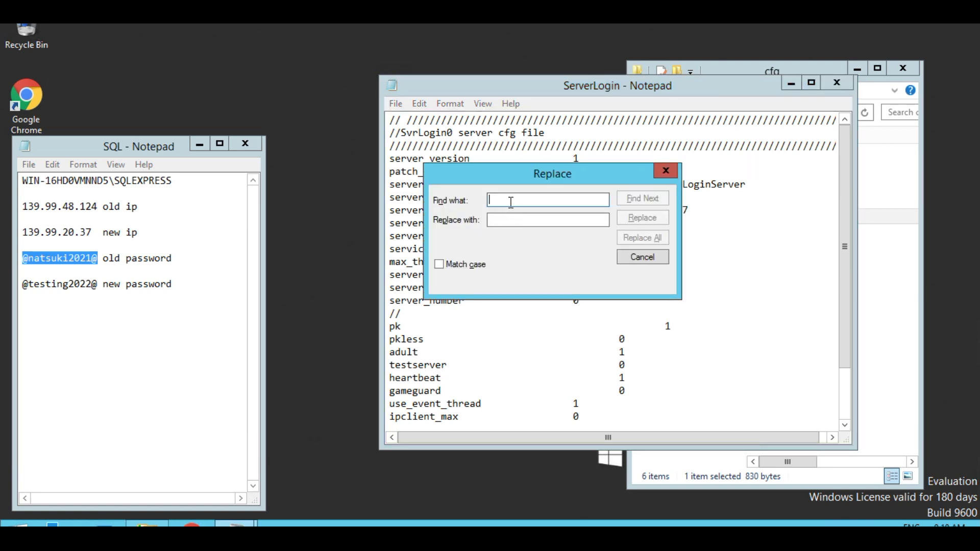
pyautogui.rightClick(511, 202)
pyautogui.click(558, 265)
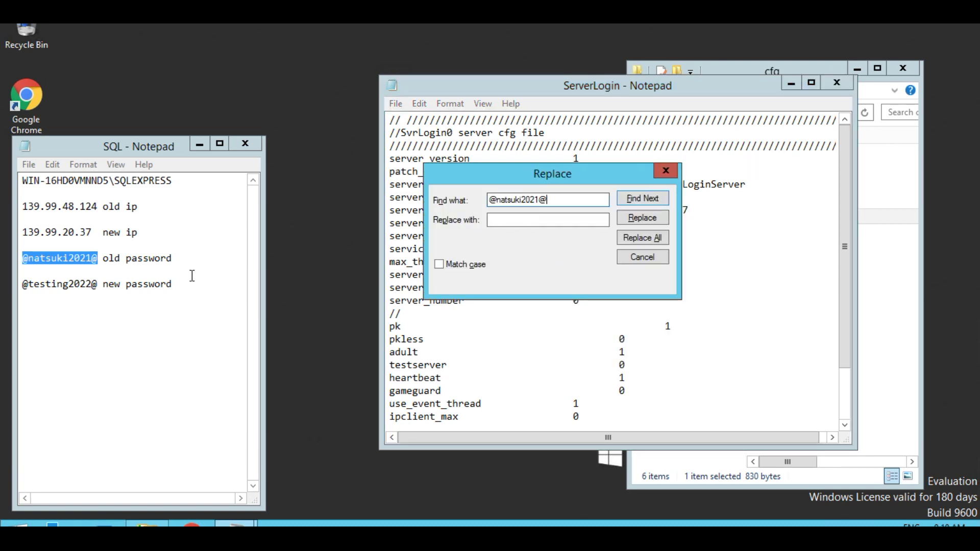
# - Replace it all with the new password using Match case, then save and close ServerLogin
pyautogui.moveTo(99, 285); pyautogui.dragTo(30, 288)
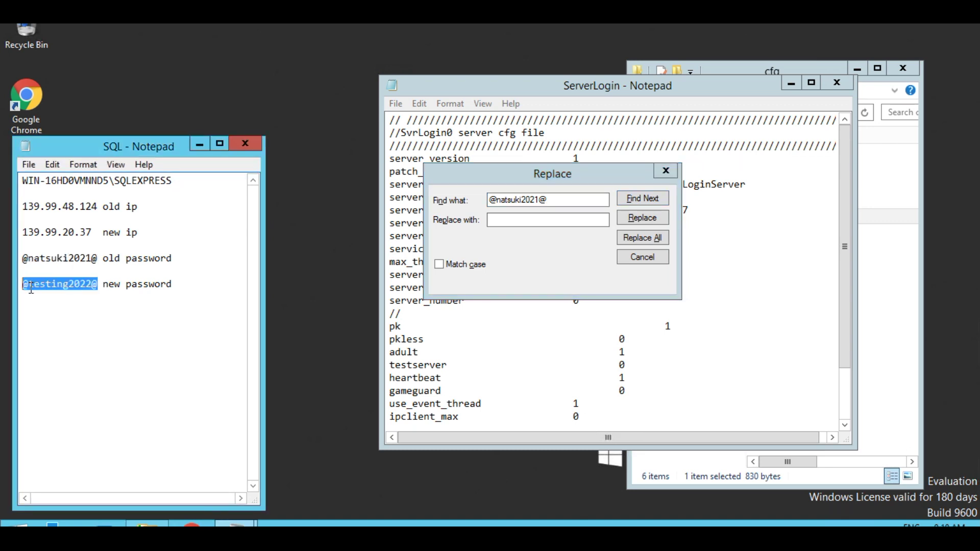
pyautogui.rightClick(49, 287)
pyautogui.click(97, 332)
pyautogui.click(534, 220)
pyautogui.rightClick(536, 221)
pyautogui.click(578, 278)
pyautogui.click(441, 269)
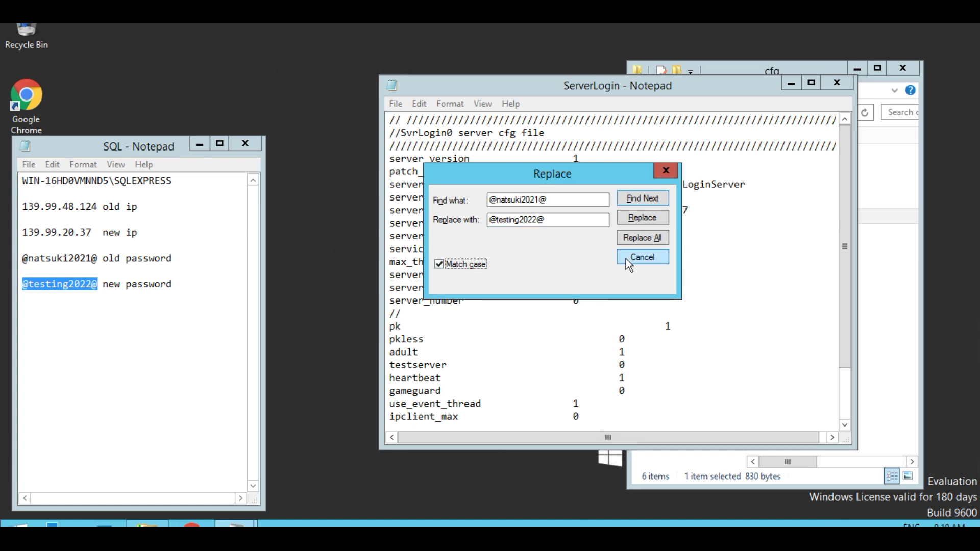
pyautogui.click(636, 241)
pyautogui.click(767, 246)
pyautogui.hotkey('alt', 'F4')
pyautogui.click(465, 294)
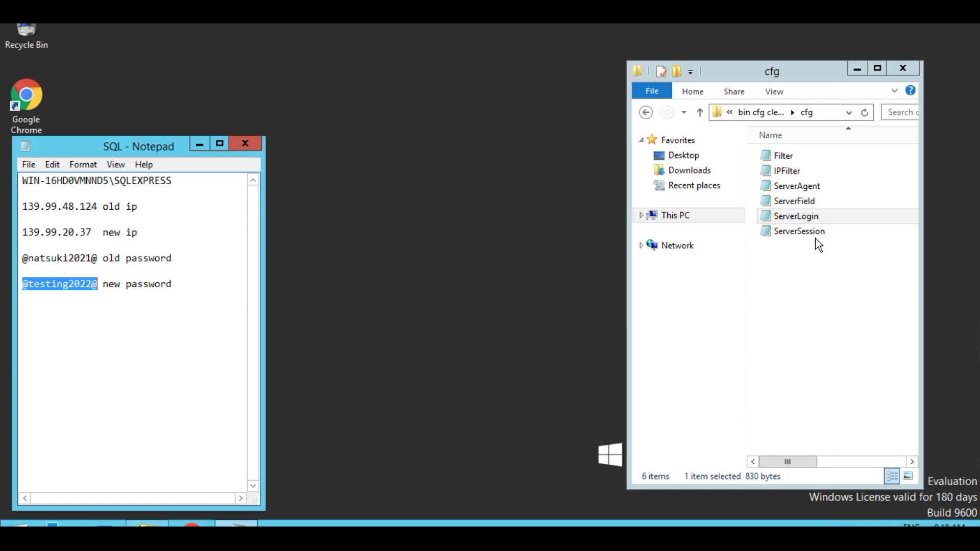
pyautogui.rightClick(800, 232)
# - Open ServerSession for editing with the new password as the replacement text
pyautogui.click(811, 255)
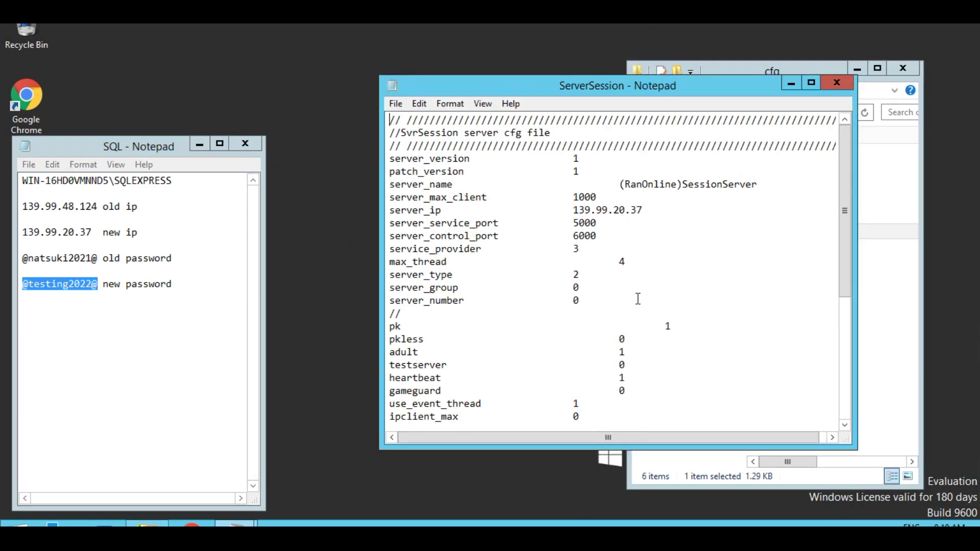
pyautogui.hotkey('ctrl', 'h')
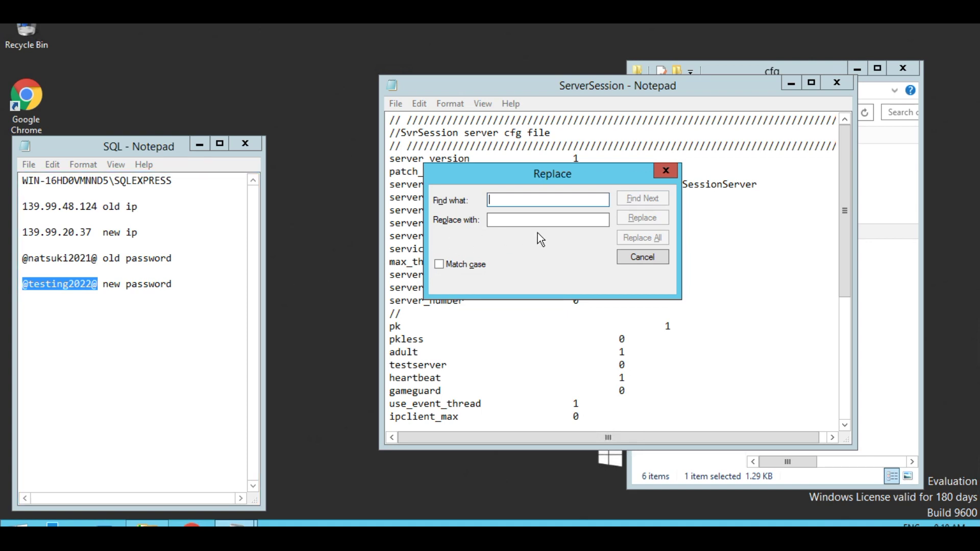
pyautogui.rightClick(541, 222)
pyautogui.click(578, 279)
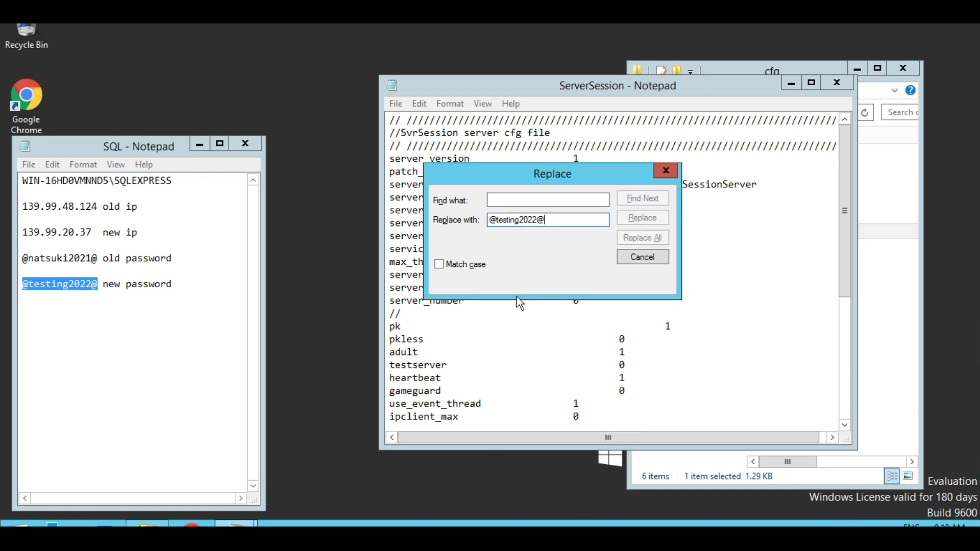
# - Replace every old password case-sensitively, save and close ServerSession, and return to the parent server folder
pyautogui.moveTo(98, 258); pyautogui.dragTo(16, 258)
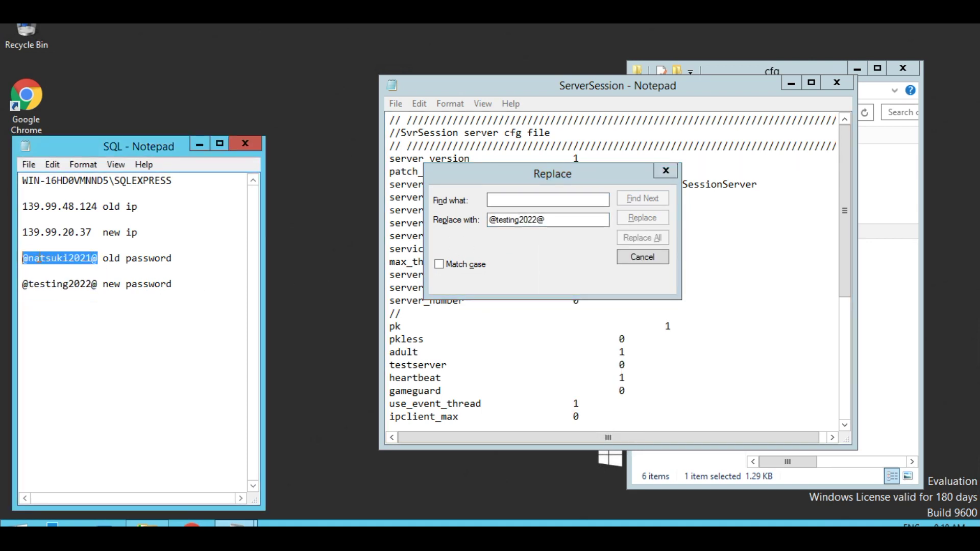
pyautogui.rightClick(40, 257)
pyautogui.click(97, 301)
pyautogui.rightClick(521, 204)
pyautogui.click(574, 262)
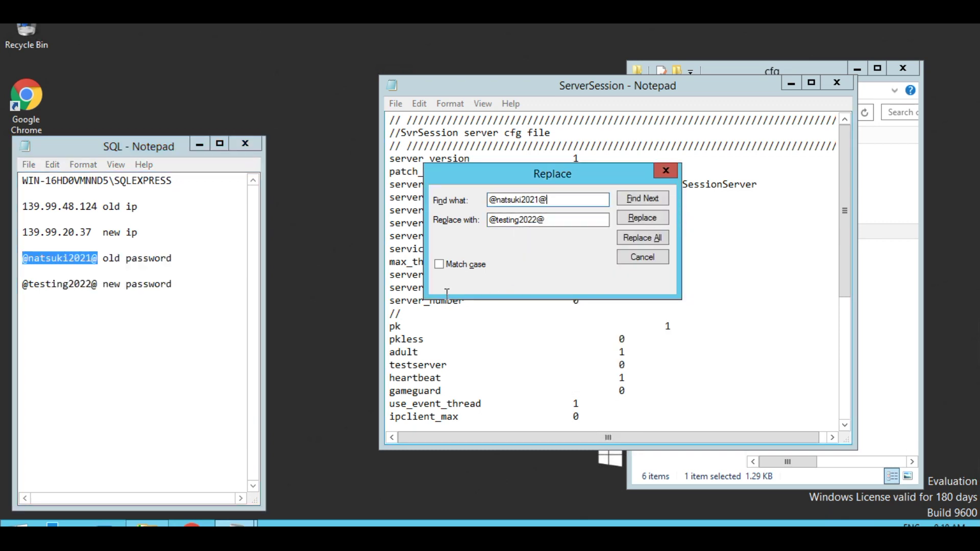
pyautogui.click(439, 266)
pyautogui.click(629, 238)
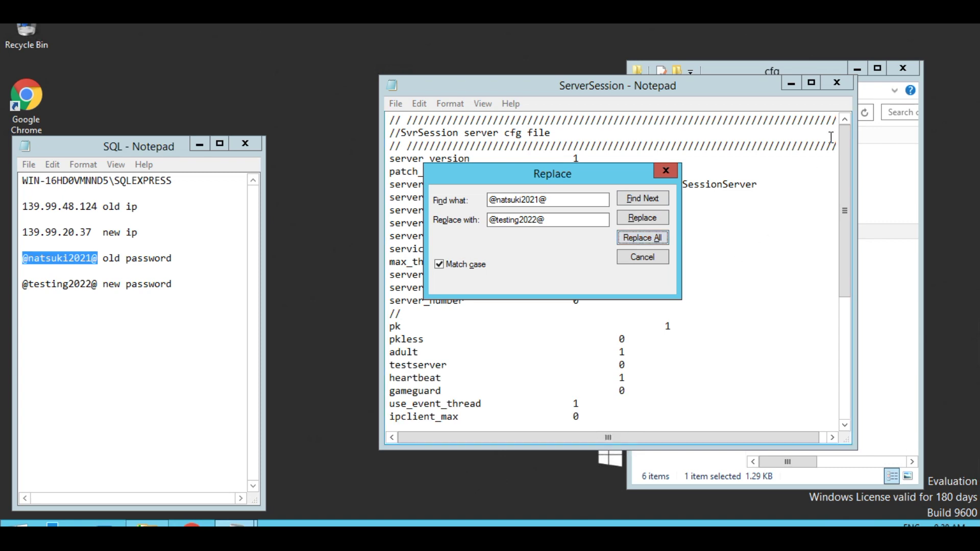
pyautogui.click(837, 84)
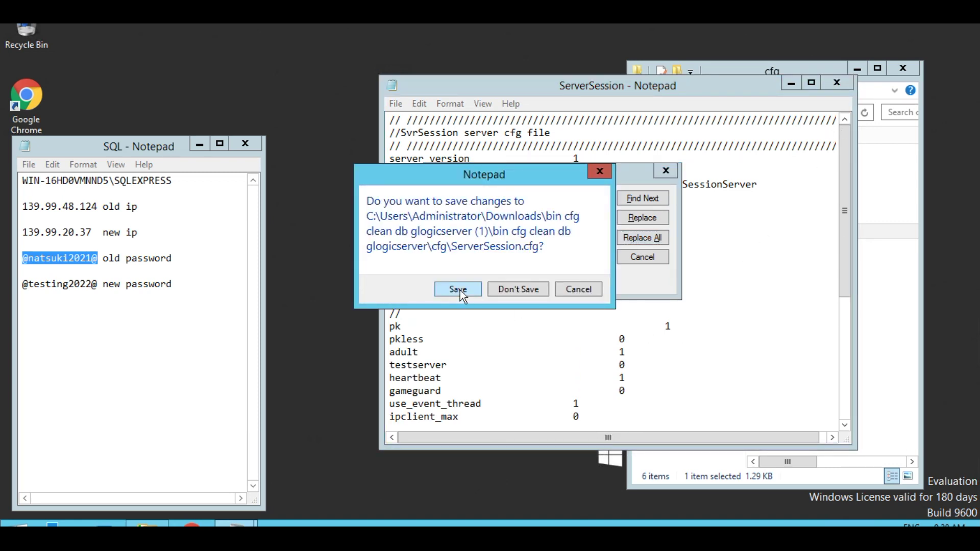
pyautogui.click(458, 289)
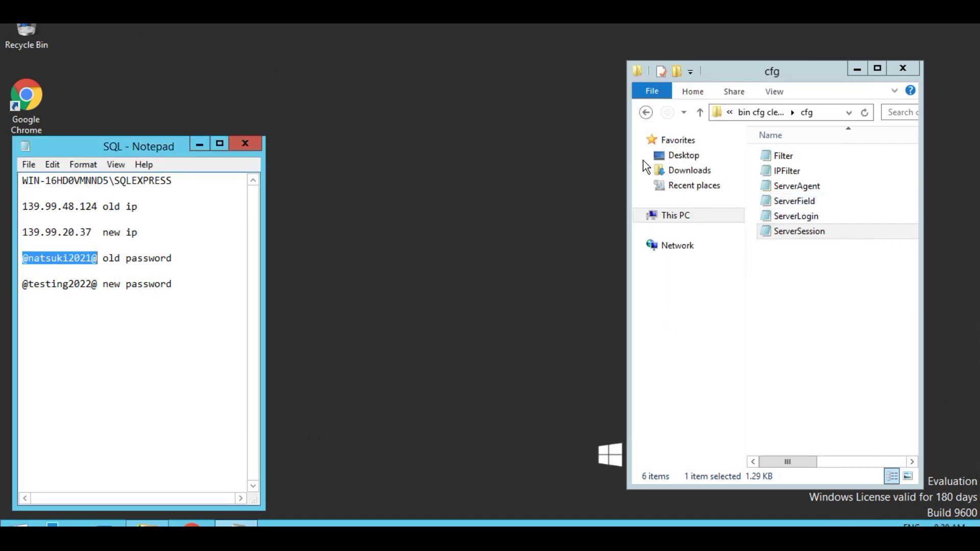
pyautogui.click(702, 112)
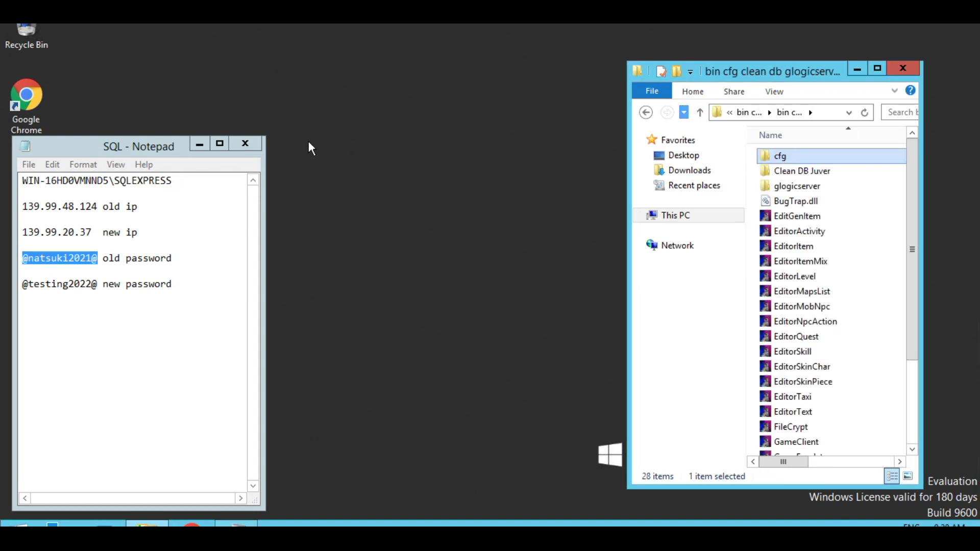
# - Arrange the notes window, the server files window and a second Explorer window side by side
pyautogui.moveTo(102, 145); pyautogui.dragTo(160, 24)
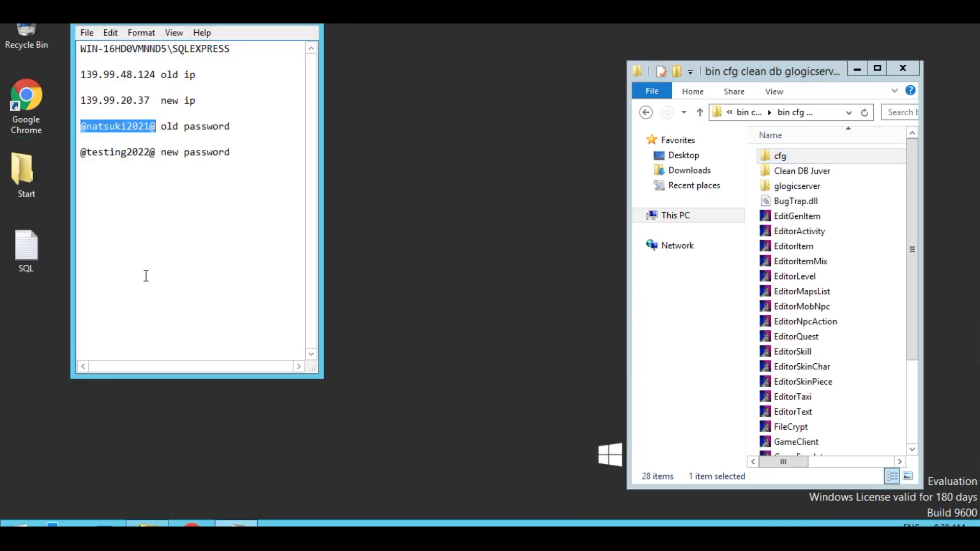
pyautogui.doubleClick(26, 180)
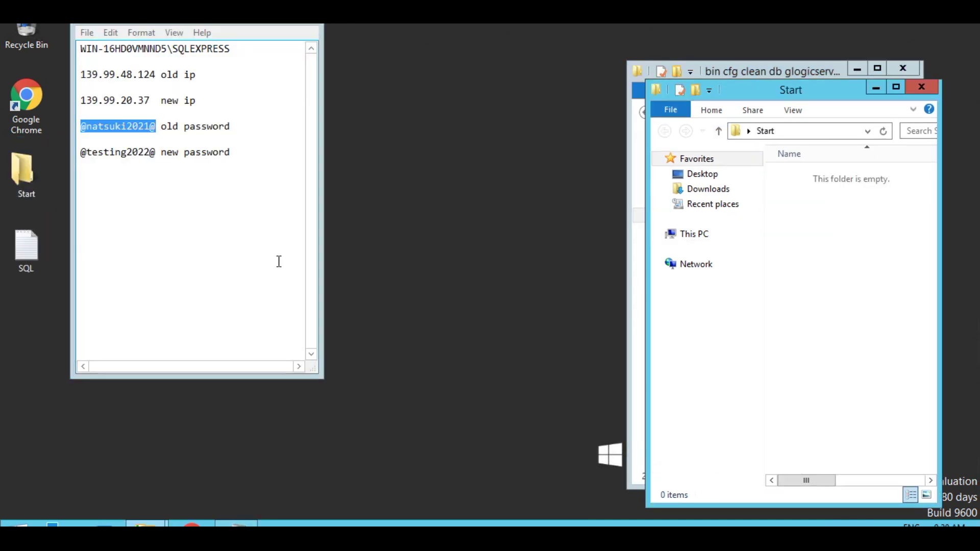
pyautogui.moveTo(736, 71); pyautogui.dragTo(482, 20)
pyautogui.moveTo(756, 89); pyautogui.dragTo(753, 46)
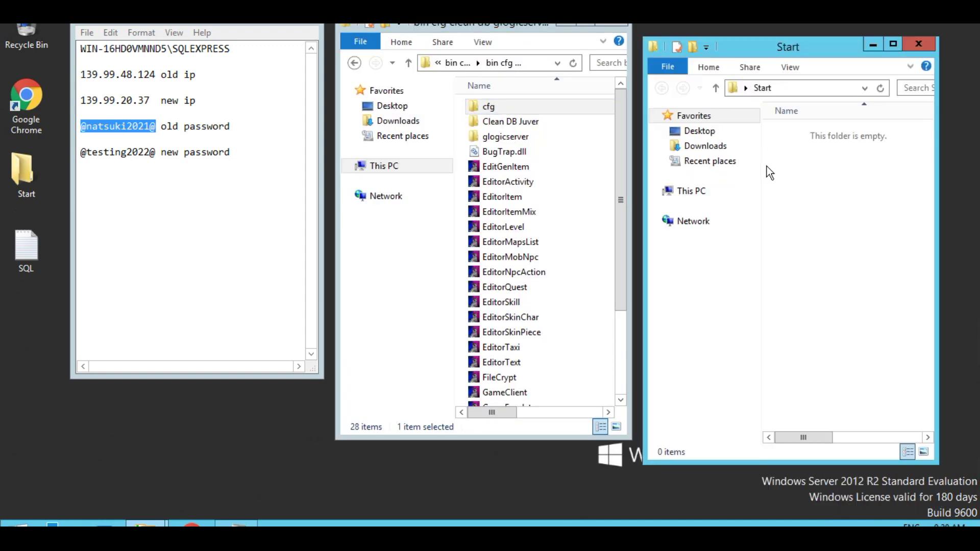
# - In Downloads, extract the EP7 New Interface old Market Client archive with WinRAR into a same-named folder
pyautogui.click(706, 147)
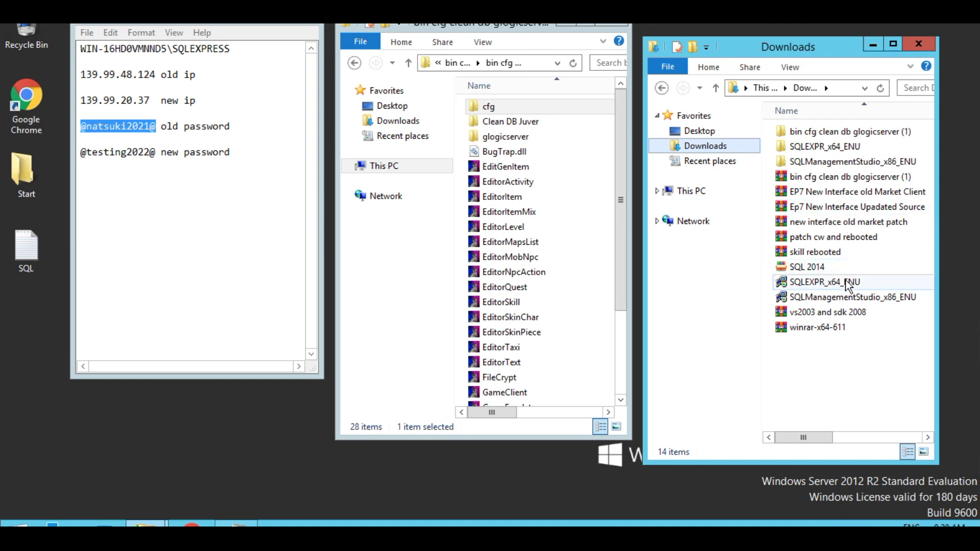
pyautogui.rightClick(828, 195)
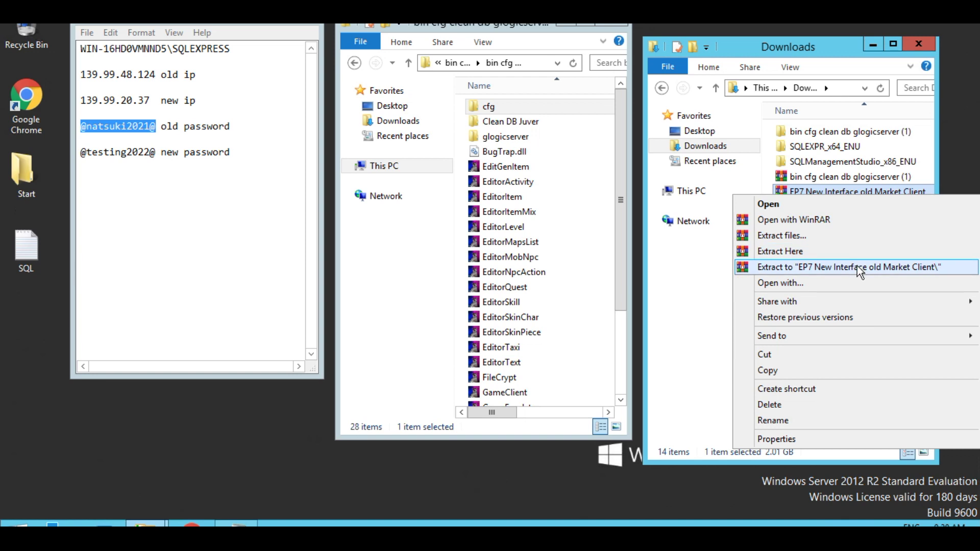
pyautogui.click(857, 269)
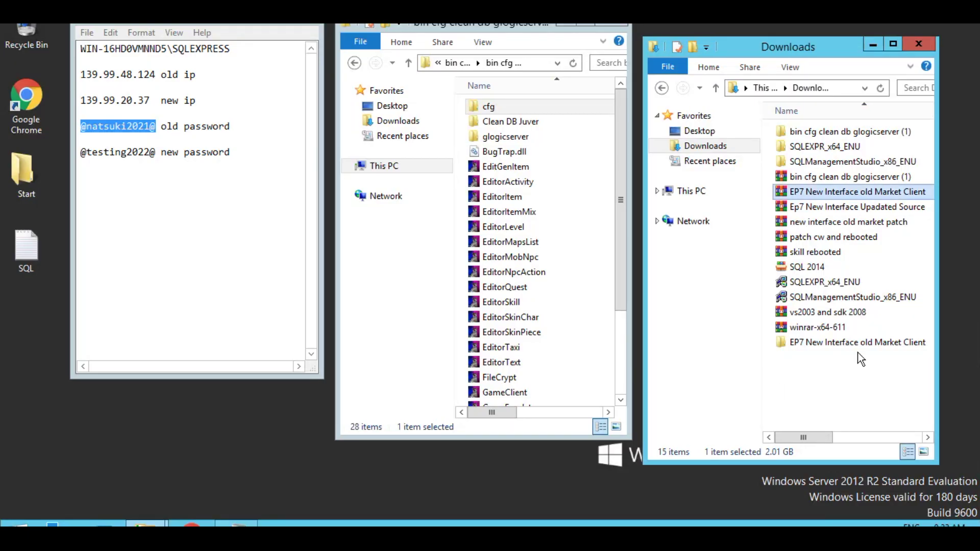
# - Move glogicserver into the extracted EP7 client's data folder
pyautogui.doubleClick(848, 342)
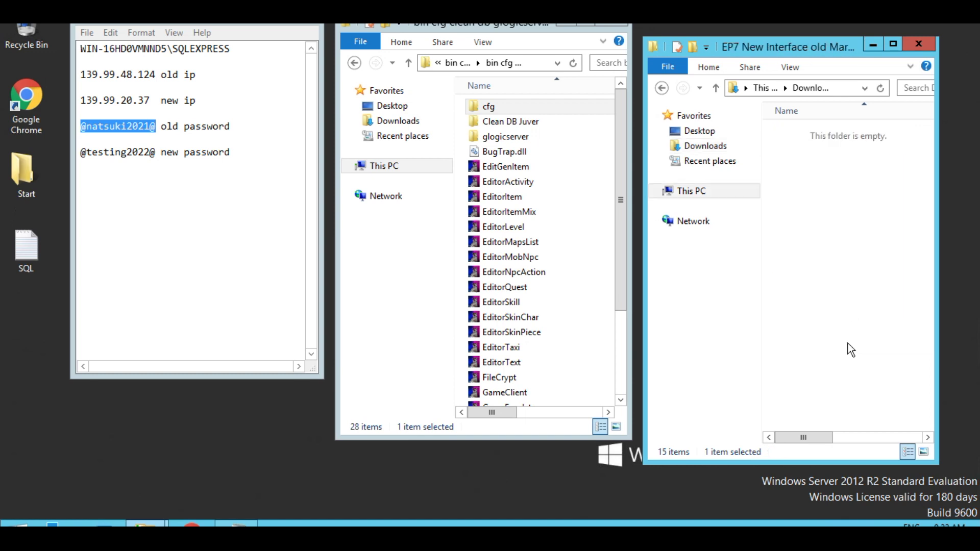
pyautogui.doubleClick(814, 135)
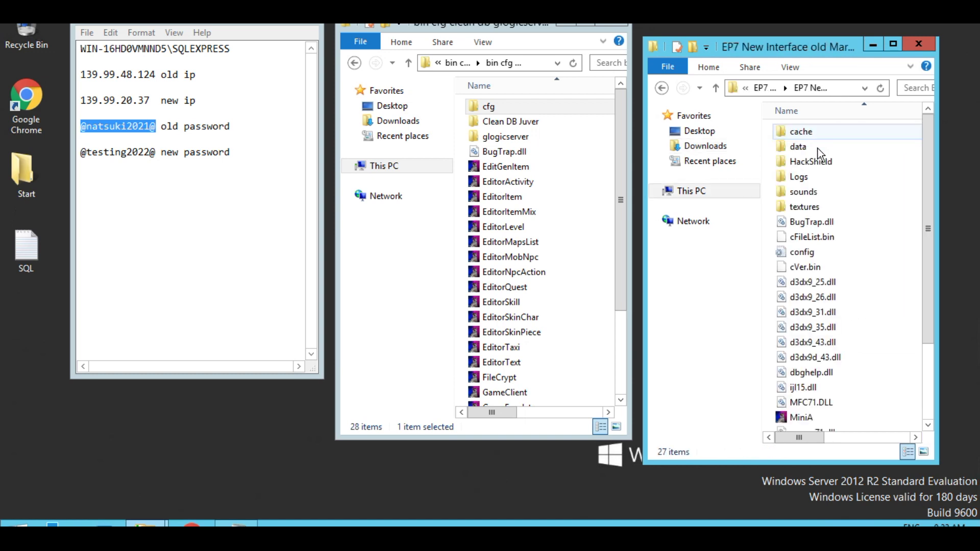
pyautogui.doubleClick(797, 147)
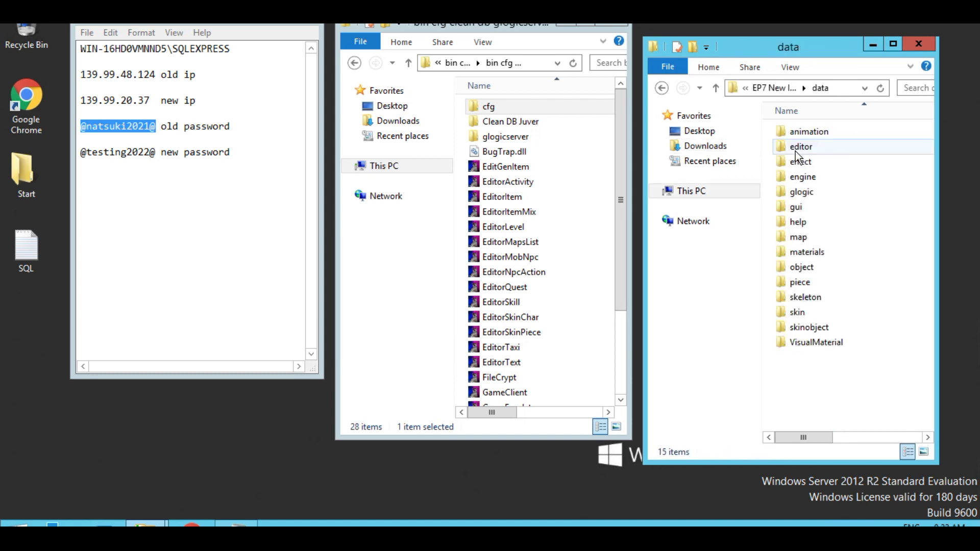
pyautogui.moveTo(498, 145); pyautogui.dragTo(832, 415)
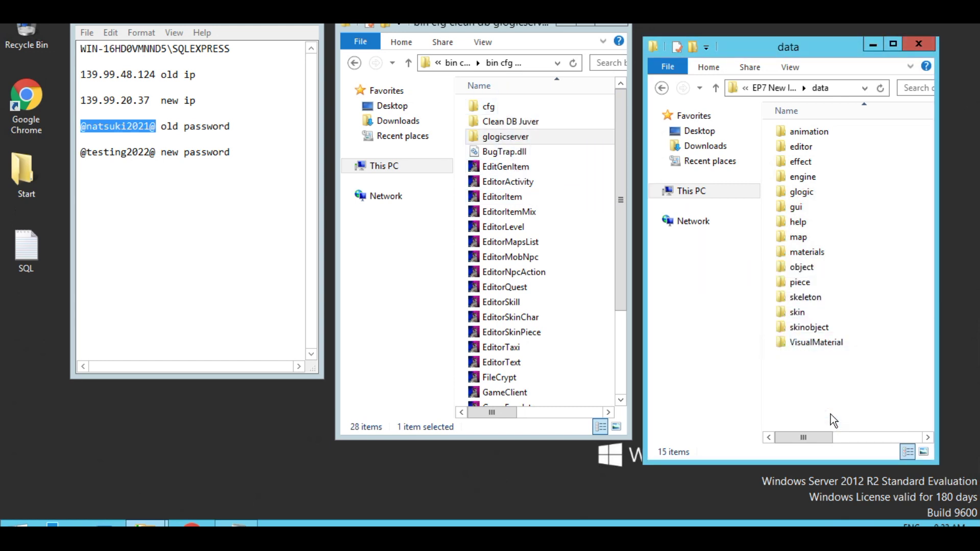
# - Move all other server files except Clean DB Juver into the client folder, replacing duplicates
pyautogui.click(715, 88)
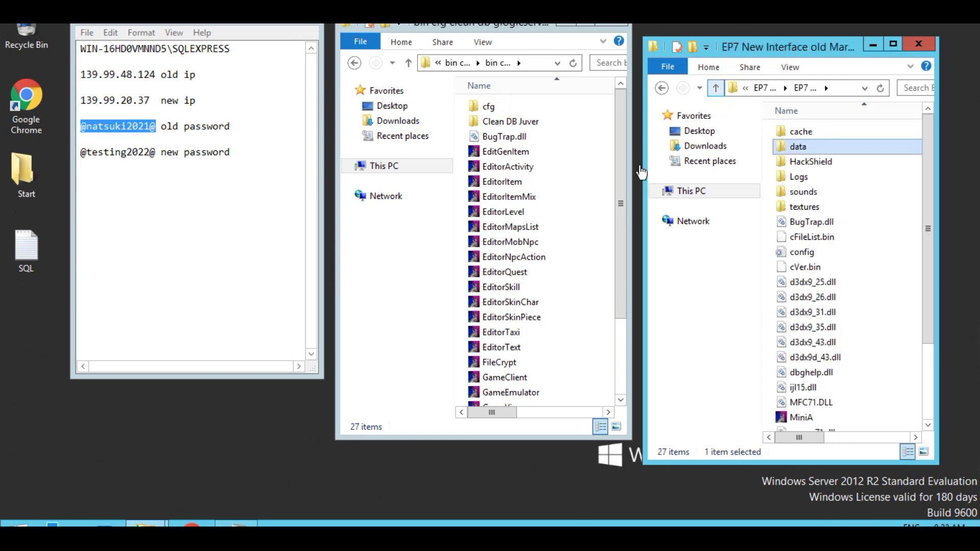
pyautogui.click(523, 198)
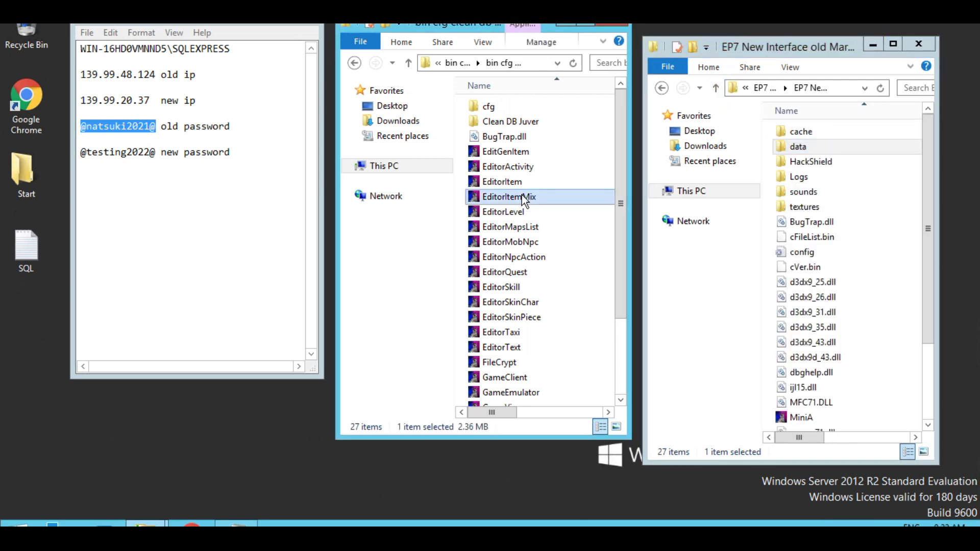
pyautogui.hotkey('ctrl', 'a')
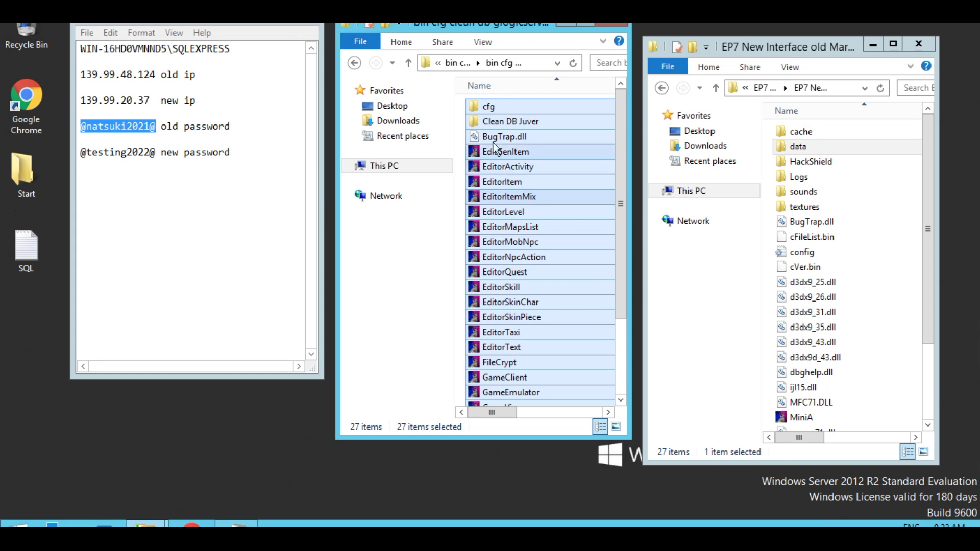
pyautogui.keyDown('ctrl'); pyautogui.click(492, 122); pyautogui.keyUp('ctrl')
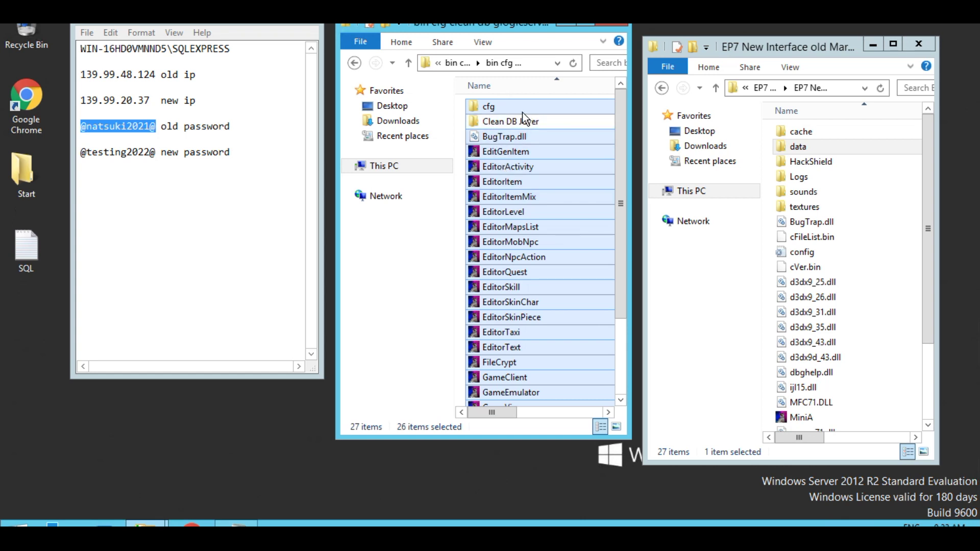
pyautogui.moveTo(542, 133); pyautogui.dragTo(773, 274)
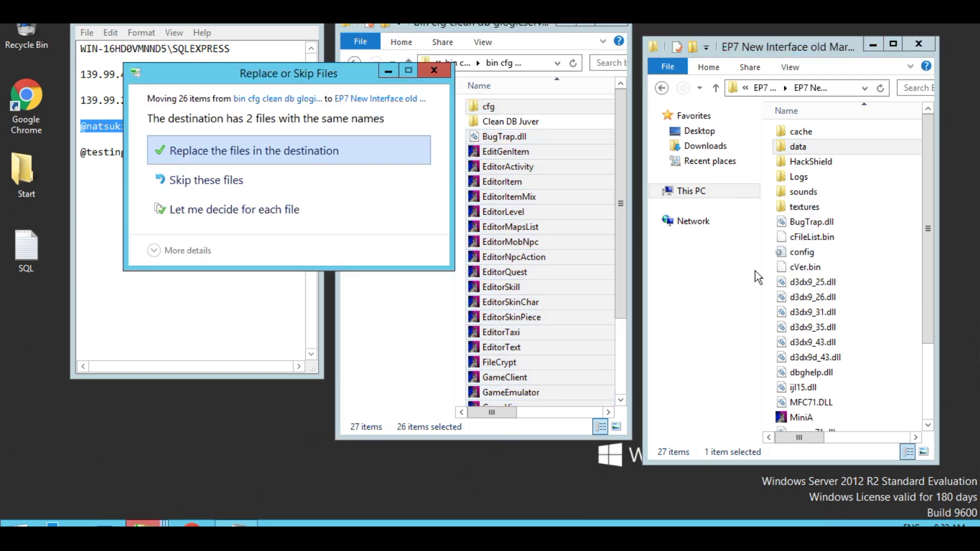
pyautogui.click(228, 152)
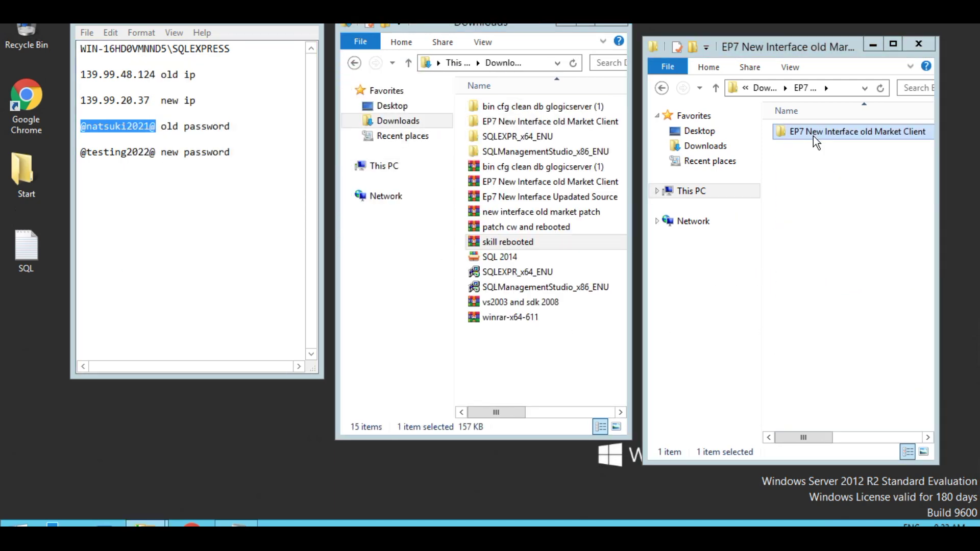
# - Rename the extracted client folder to 'MabelTechz Ran EP7 Server'
pyautogui.rightClick(813, 135)
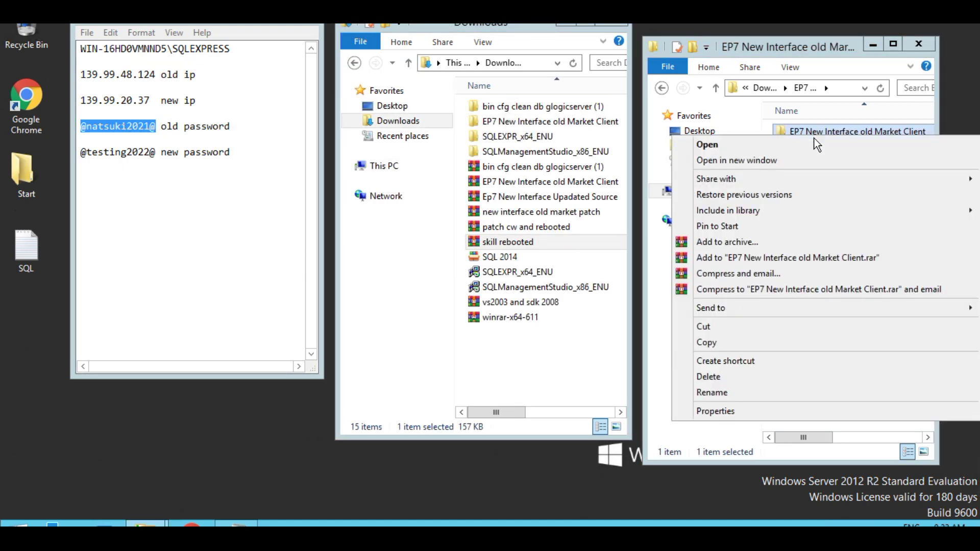
pyautogui.click(780, 394)
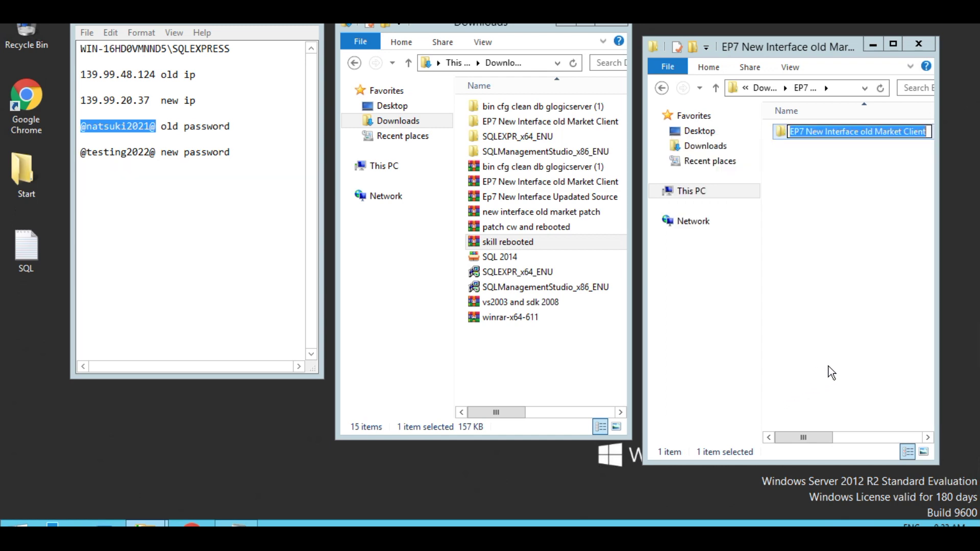
pyautogui.write('Mab')
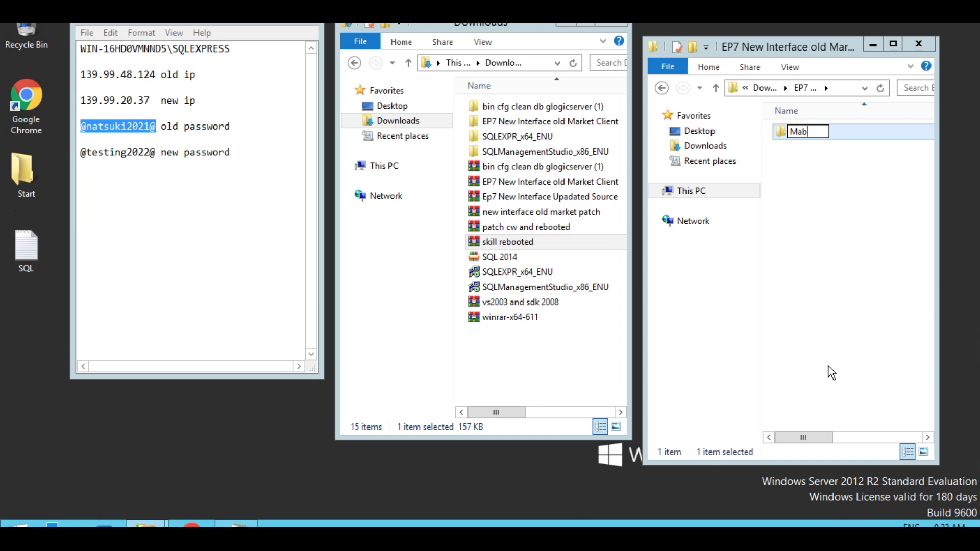
pyautogui.write('elTechz')
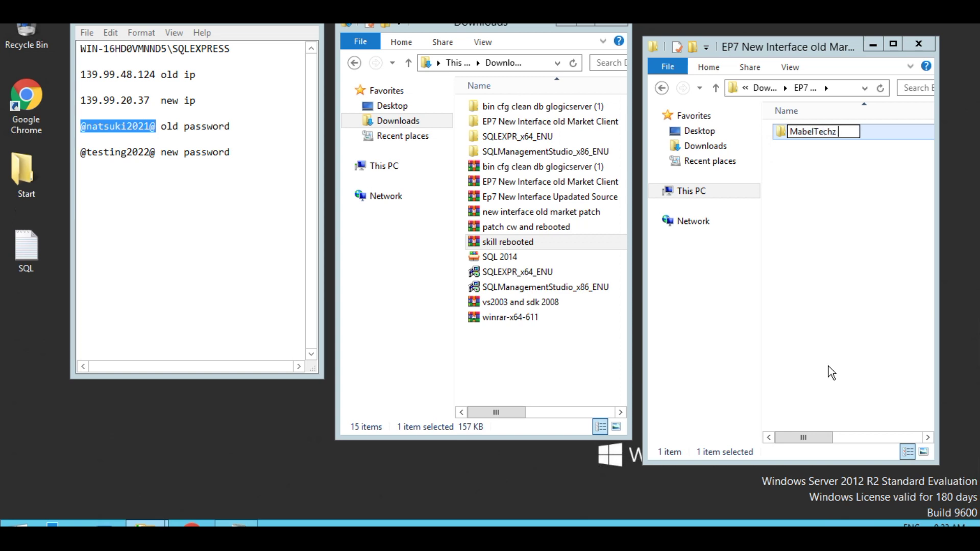
pyautogui.write(' Ran EP7 Server')
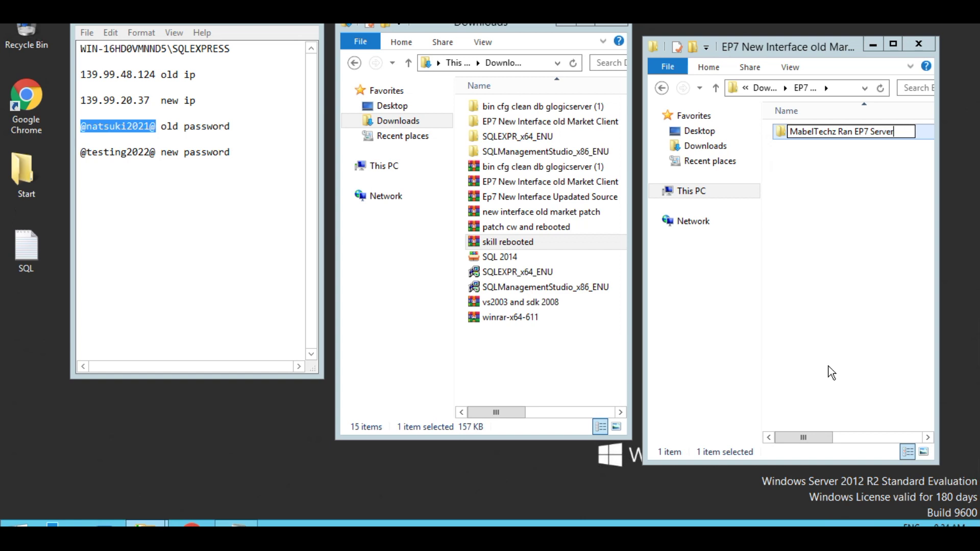
pyautogui.click(844, 309)
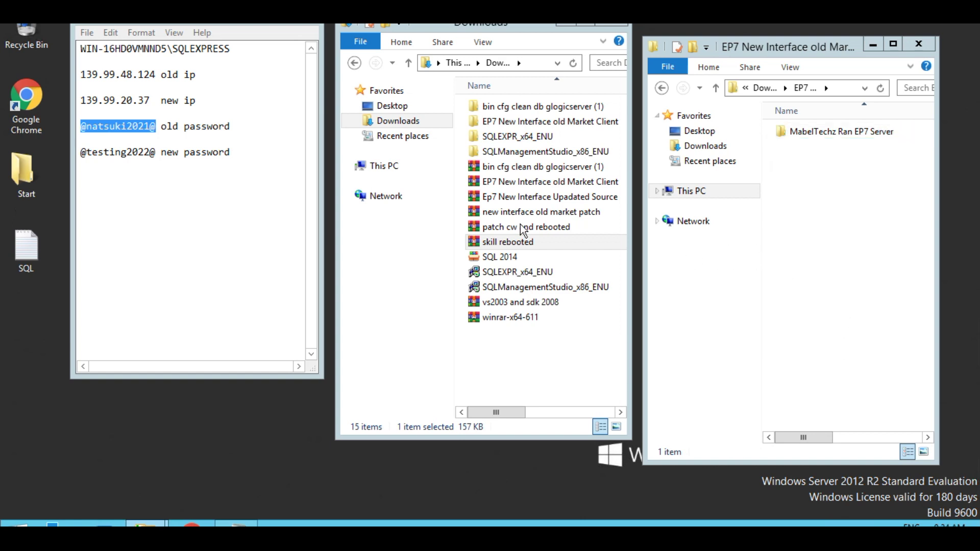
# - Move the MabelTechz Ran EP7 Server folder onto Local Disk (C:)
pyautogui.click(380, 172)
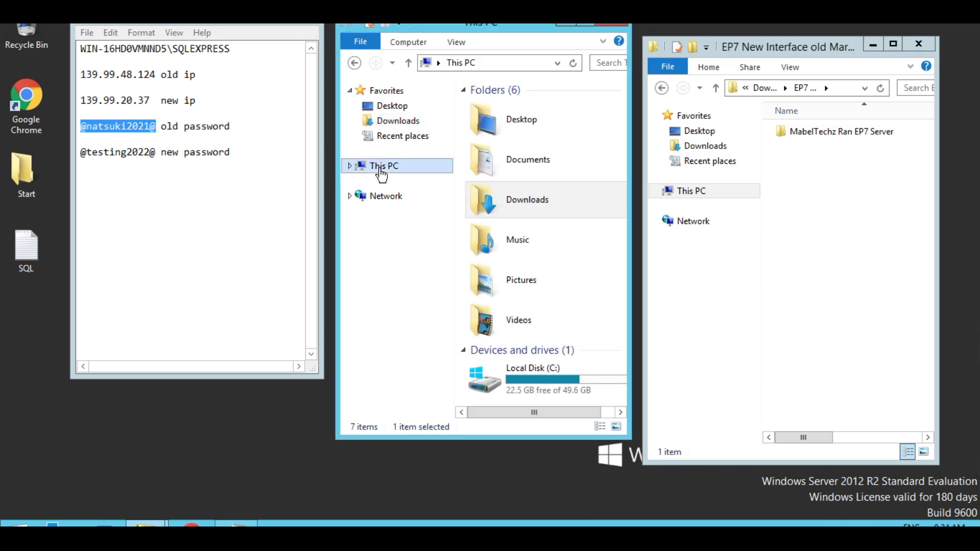
pyautogui.click(531, 379)
pyautogui.doubleClick(531, 378)
pyautogui.moveTo(817, 135); pyautogui.dragTo(521, 311)
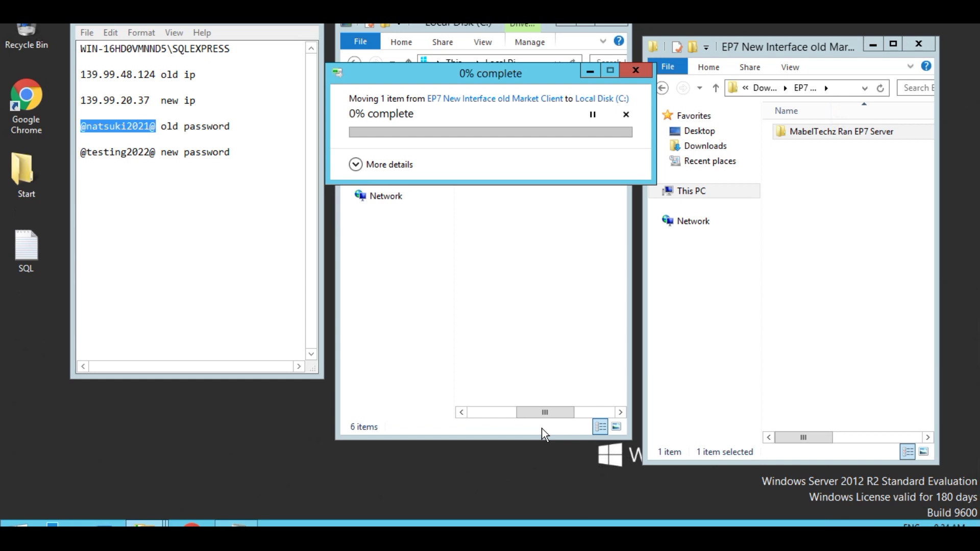
# - Refresh the desktop and show the Local Disk (C:) contents in List view
pyautogui.rightClick(136, 448)
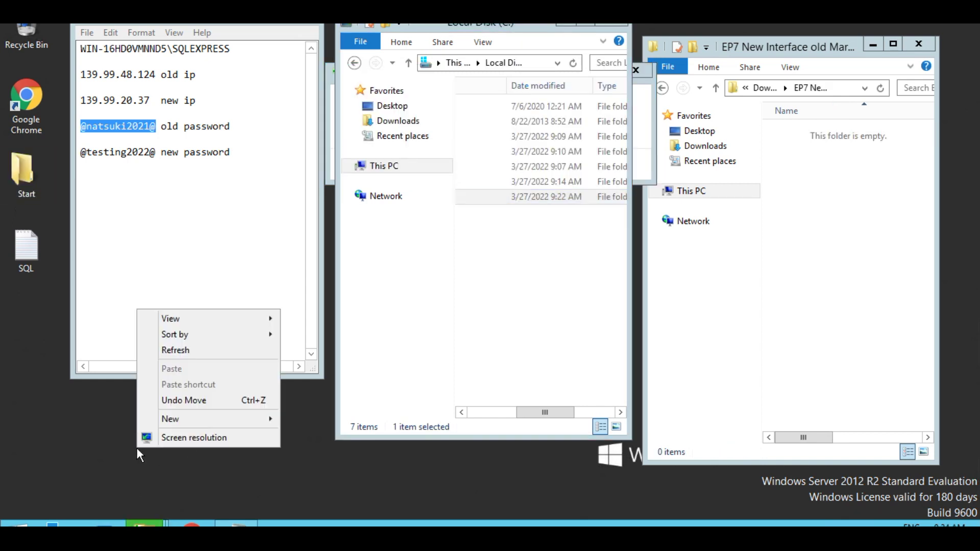
pyautogui.click(190, 350)
pyautogui.moveTo(526, 414); pyautogui.dragTo(453, 412)
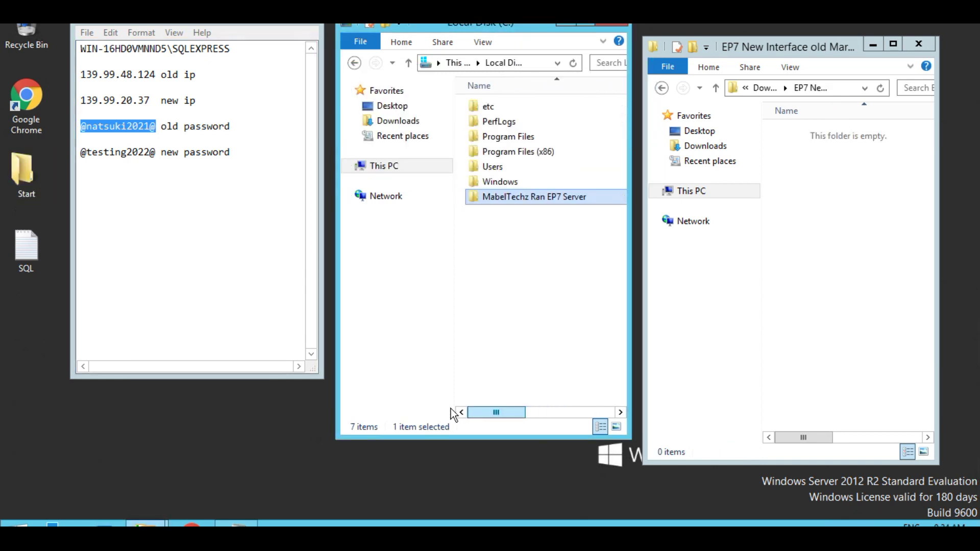
pyautogui.rightClick(511, 306)
pyautogui.moveTo(596, 321)
pyautogui.click(685, 379)
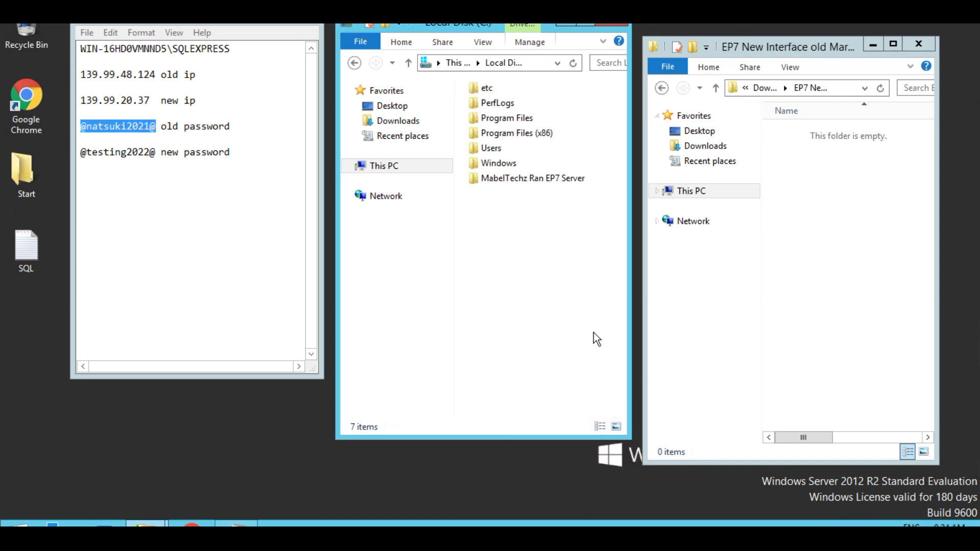
# - Open MabelTechz Ran EP7 Server and run the param editor tool inside it
pyautogui.doubleClick(503, 179)
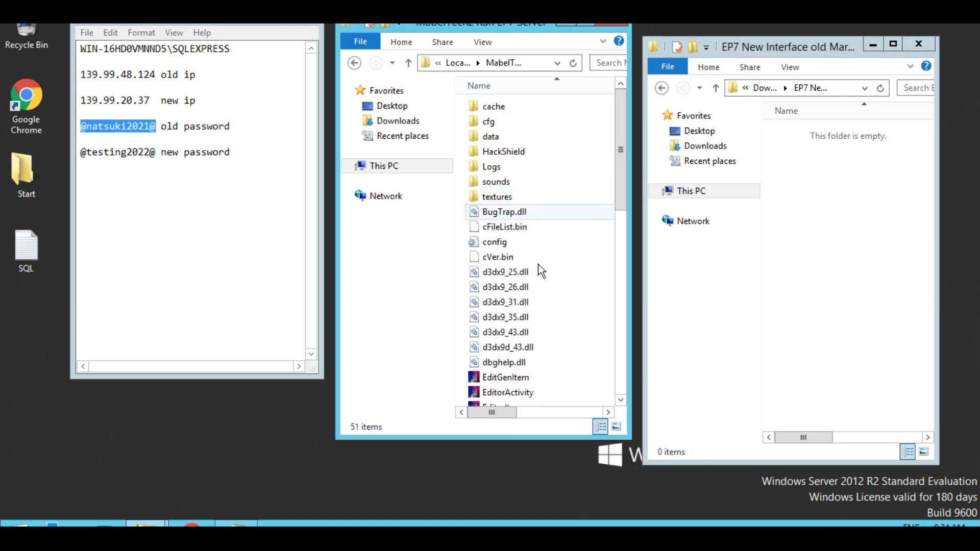
pyautogui.scroll(-7, 538, 279)
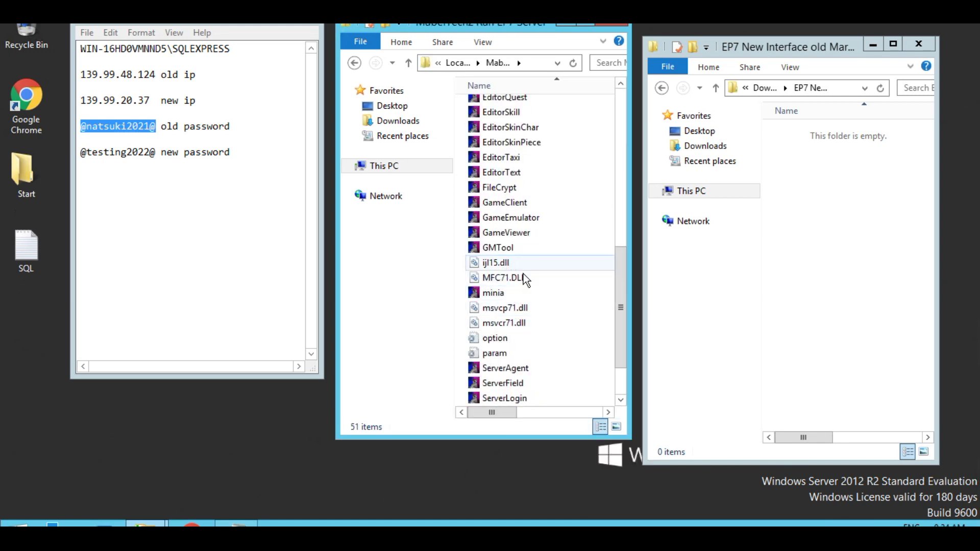
pyautogui.doubleClick(497, 175)
pyautogui.moveTo(505, 66); pyautogui.dragTo(522, 155)
# - Load the param file into the editor and accept decoding it
pyautogui.click(512, 138)
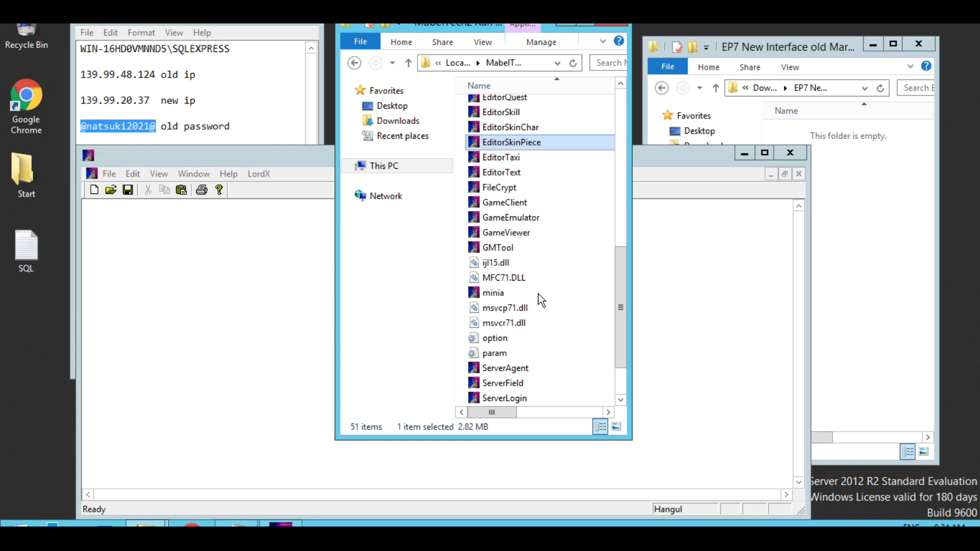
pyautogui.click(512, 354)
pyautogui.moveTo(515, 357); pyautogui.dragTo(249, 332)
pyautogui.click(419, 371)
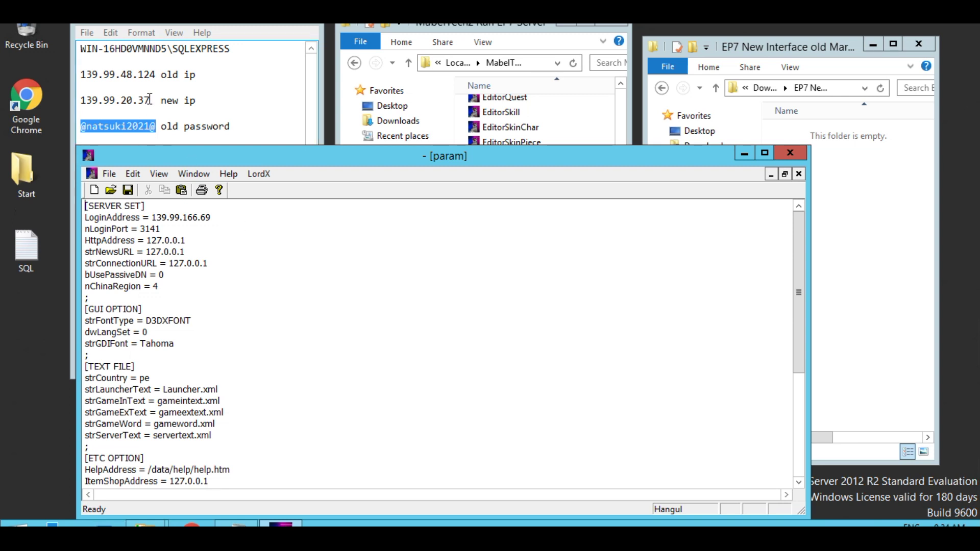
# - Replace the LoginAddress value with 139.99.20.37 copied from the notes
pyautogui.moveTo(150, 100); pyautogui.dragTo(80, 100)
pyautogui.rightClick(84, 100)
pyautogui.click(119, 145)
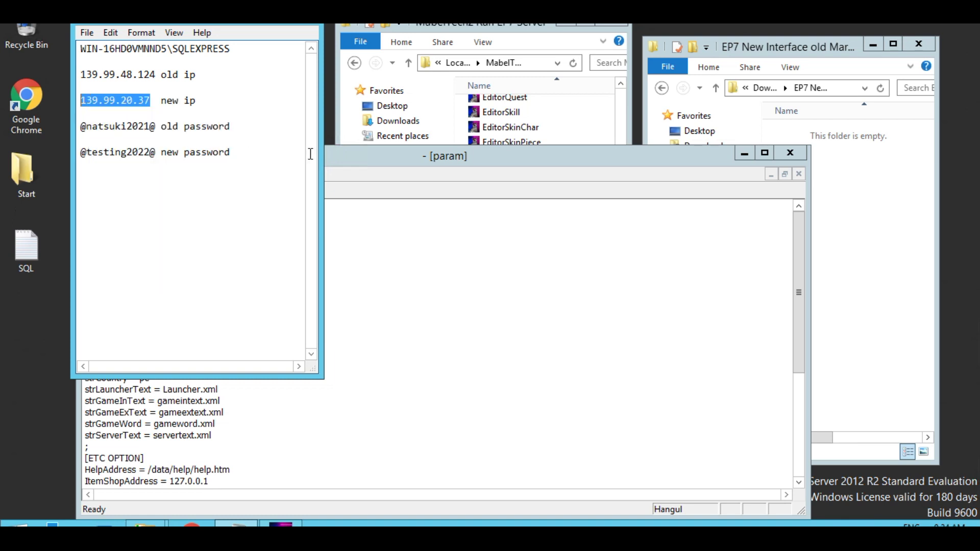
pyautogui.click(333, 164)
pyautogui.click(212, 218)
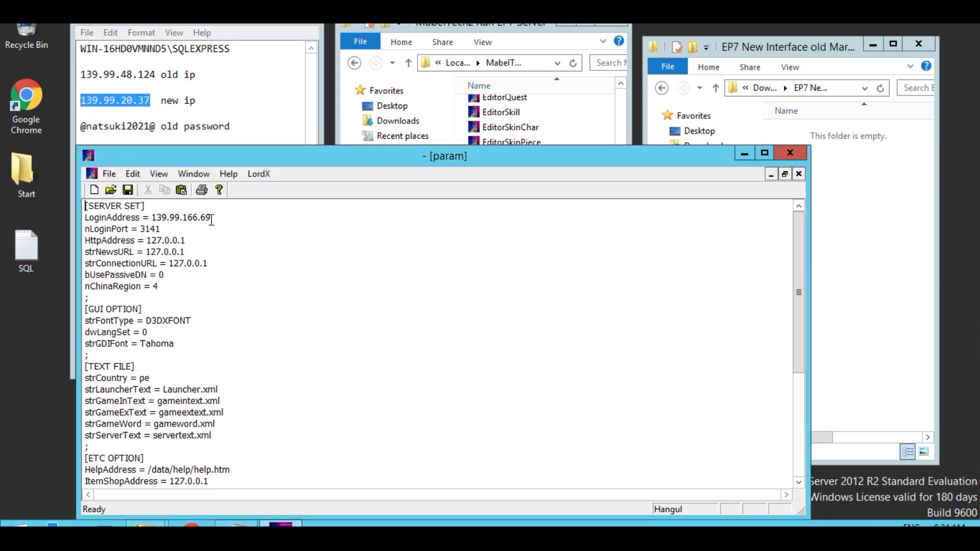
pyautogui.moveTo(203, 220); pyautogui.dragTo(161, 217)
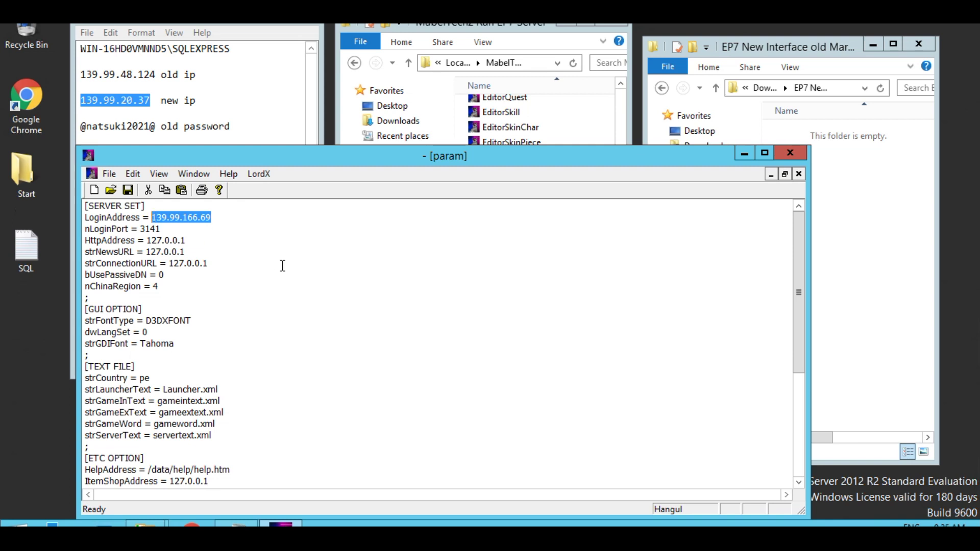
pyautogui.hotkey('ctrl', 'v')
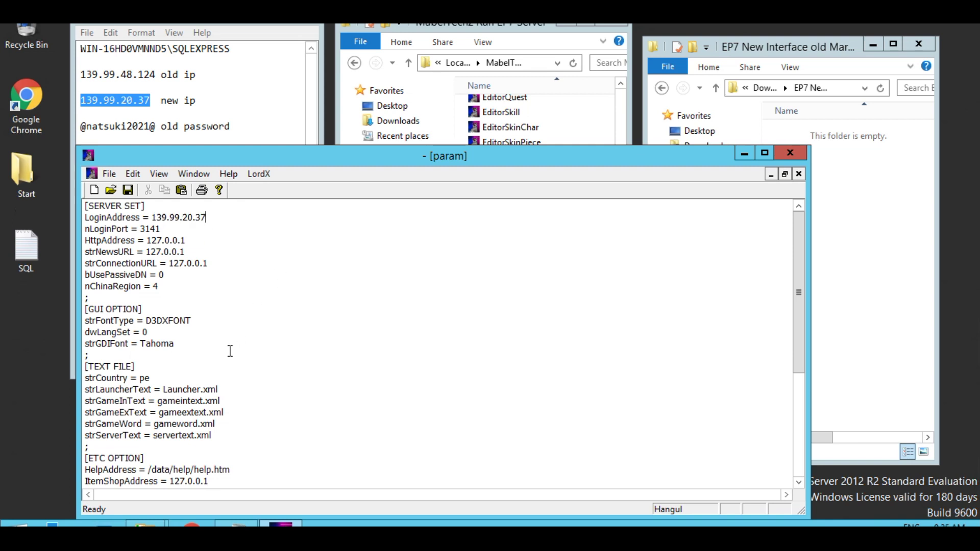
# - Change ClientWindowTitle to 'MabelTechz Ran Ep7', save the param file encoded, and close the editor
pyautogui.scroll(-3, 237, 368)
pyautogui.moveTo(174, 403); pyautogui.dragTo(202, 402)
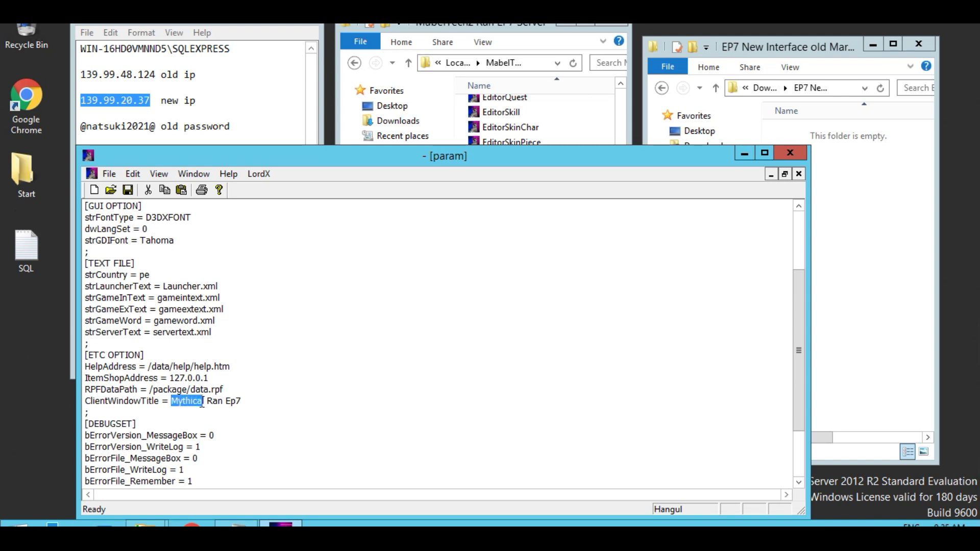
pyautogui.click(204, 403)
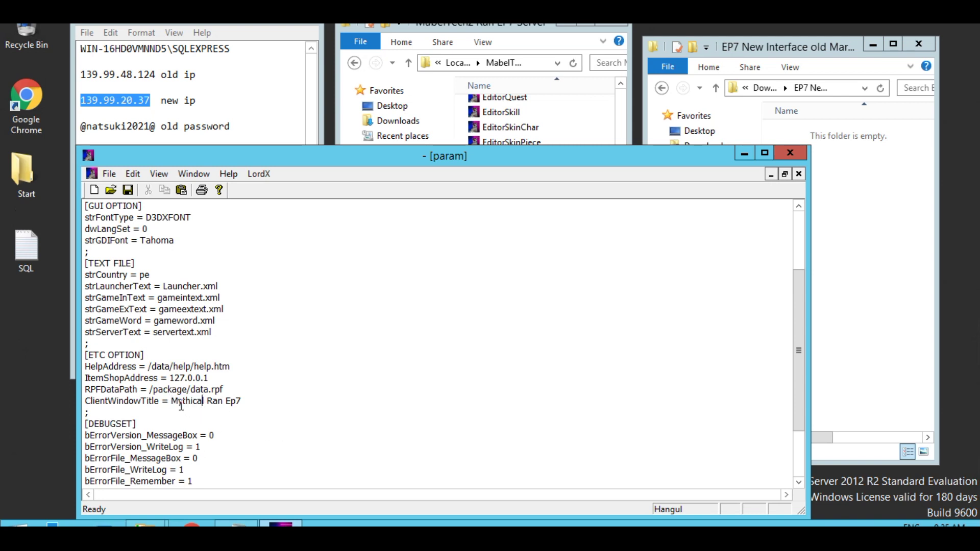
pyautogui.moveTo(172, 403); pyautogui.dragTo(204, 403)
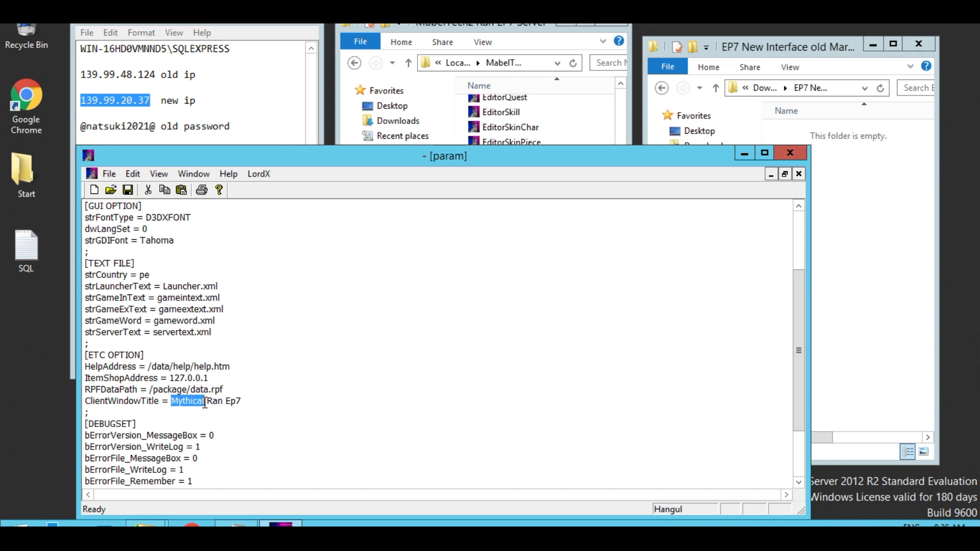
pyautogui.write('MabelTechz')
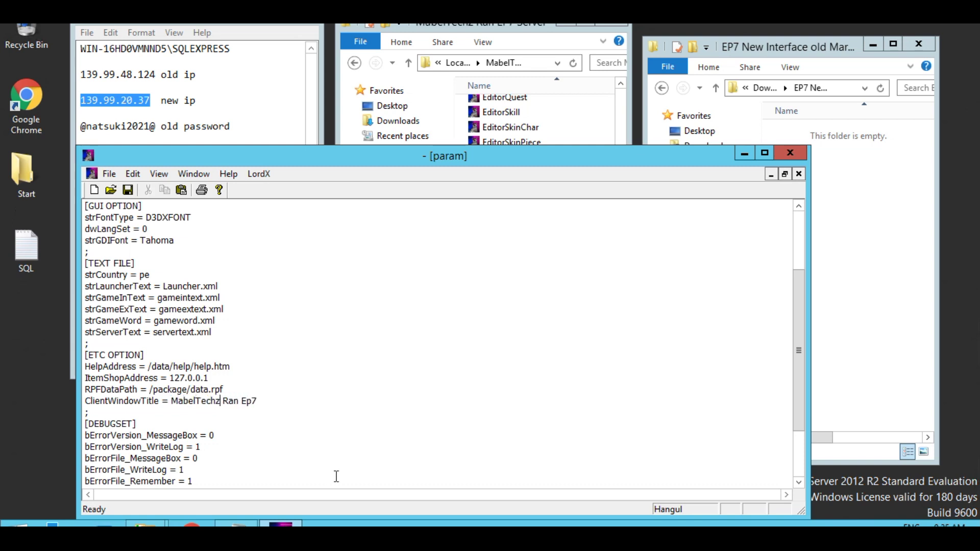
pyautogui.click(135, 197)
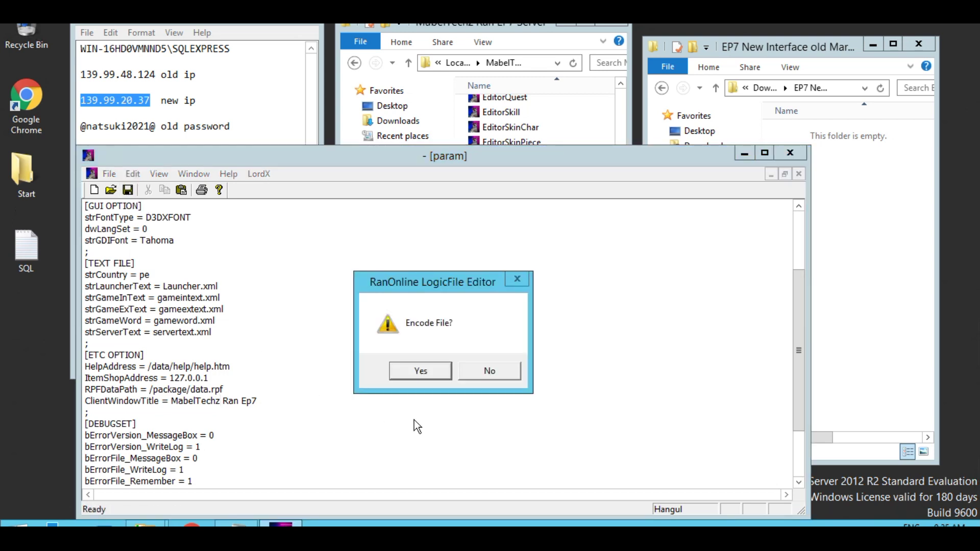
pyautogui.click(415, 371)
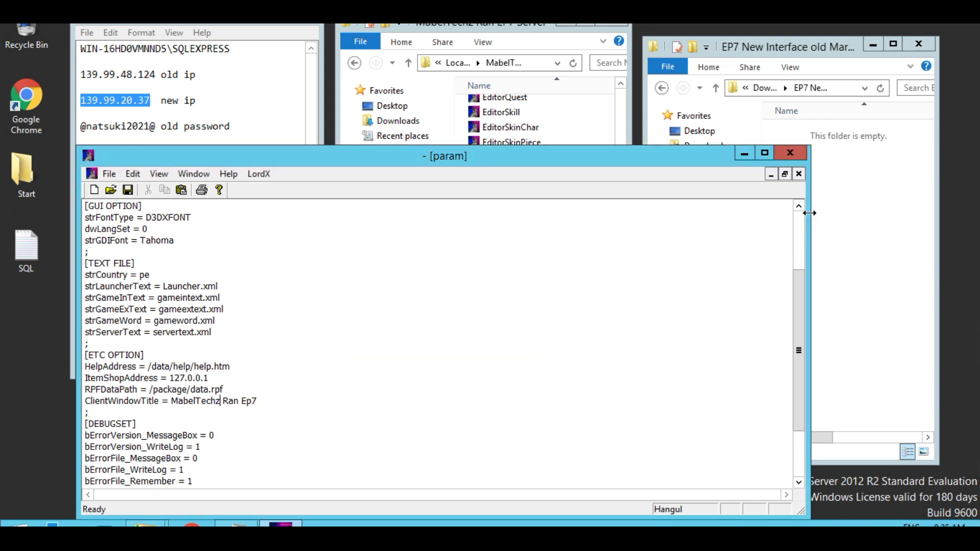
pyautogui.click(794, 155)
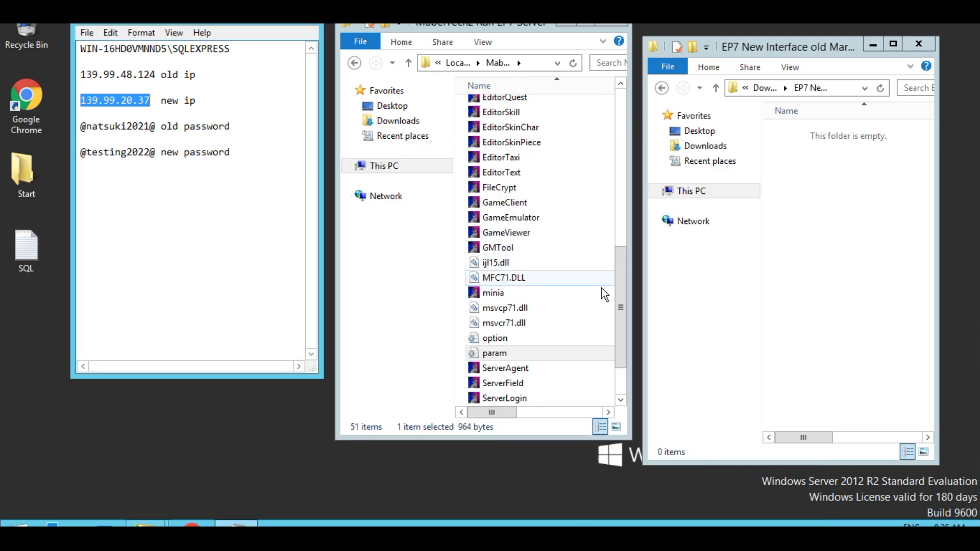
# - Navigate to the server's data\gui folder and bring up the context menu for gameextext
pyautogui.scroll(8, 467, 255)
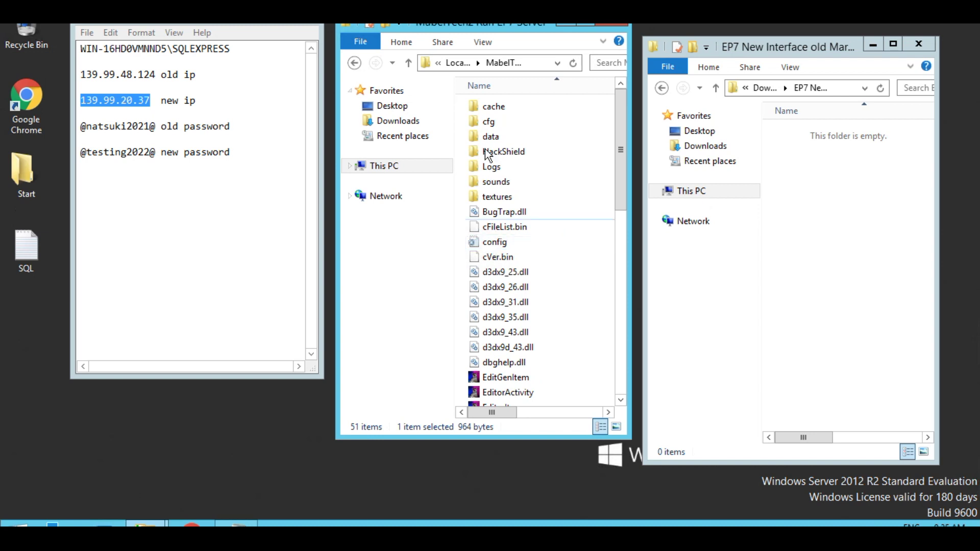
pyautogui.doubleClick(485, 136)
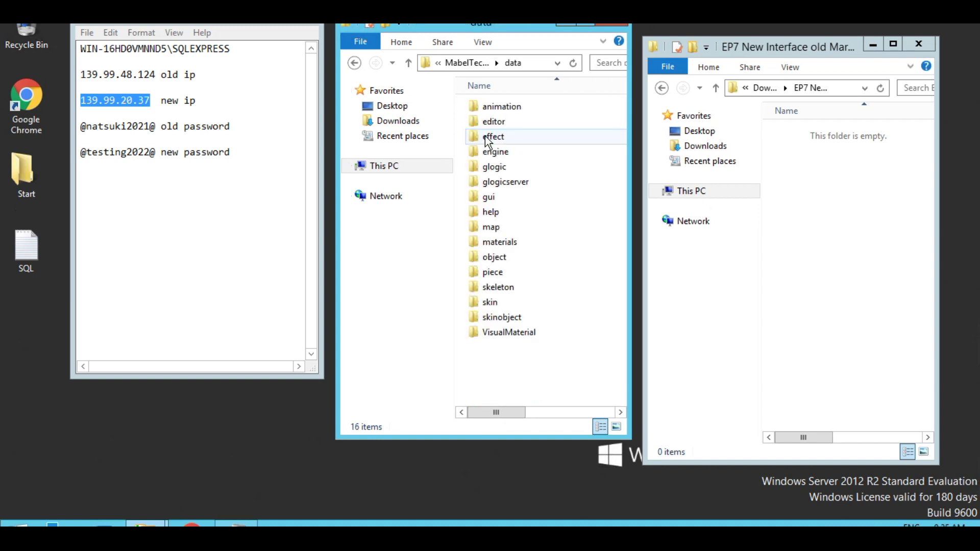
pyautogui.doubleClick(501, 172)
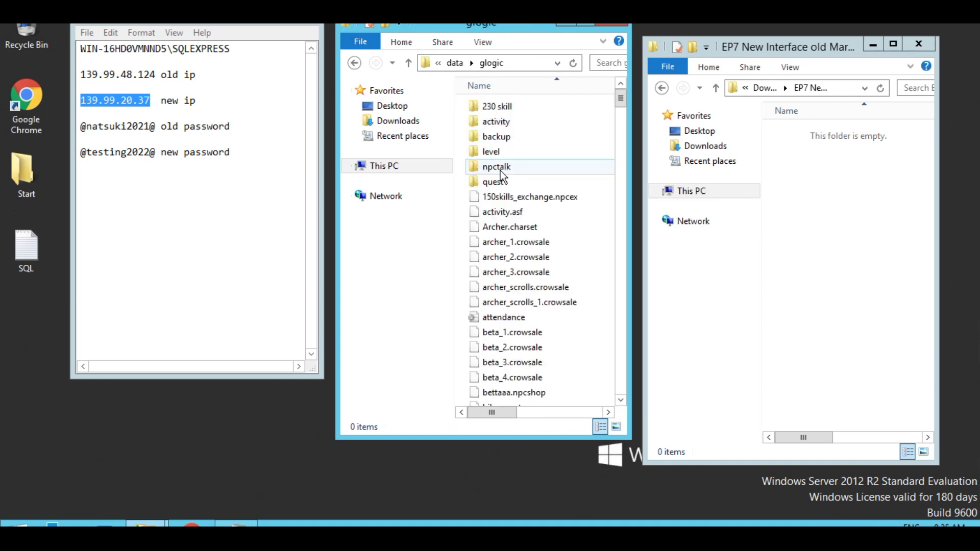
pyautogui.click(409, 64)
pyautogui.doubleClick(494, 198)
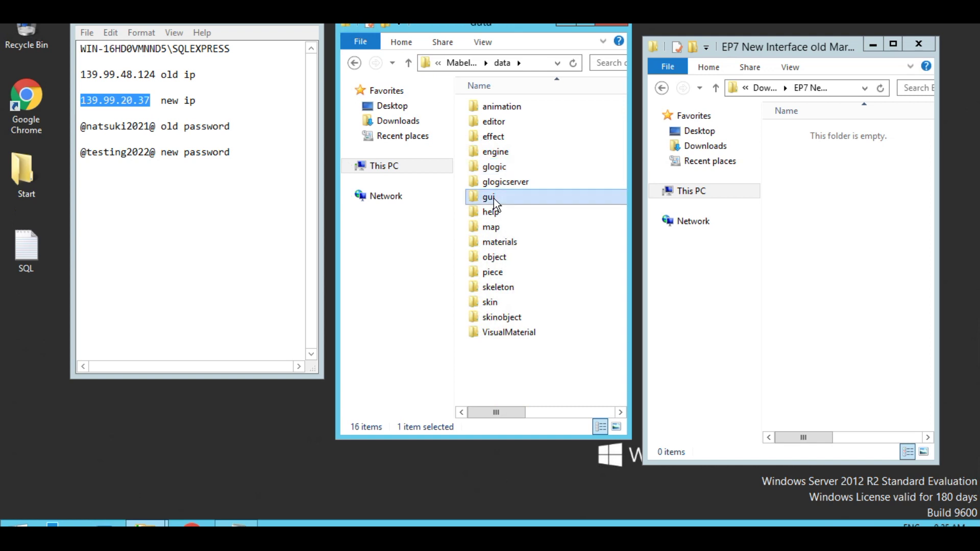
pyautogui.scroll(-9, 535, 255)
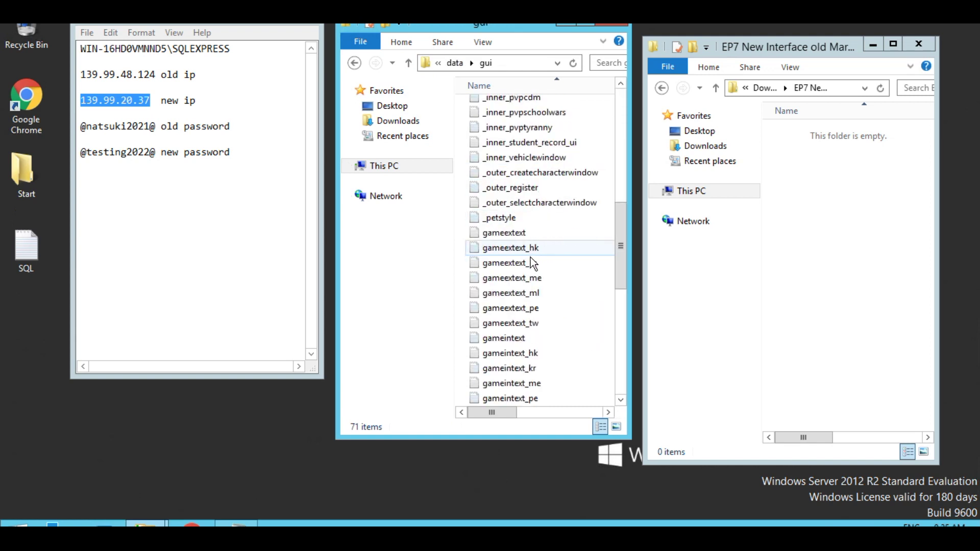
pyautogui.rightClick(502, 236)
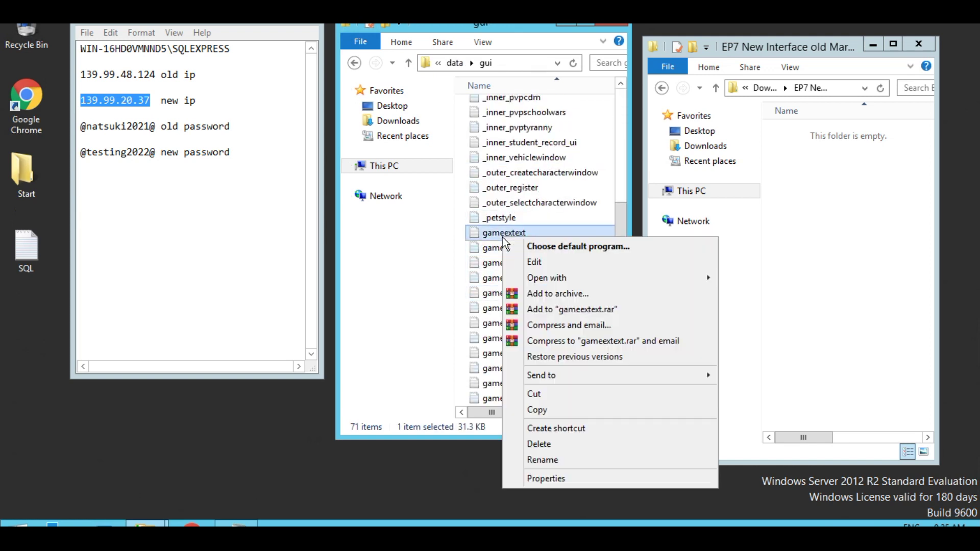
# - Open gameextext in Notepad, search for 'Myt', and replace the first 'Mythical' with 'MabelTechz'
pyautogui.click(533, 262)
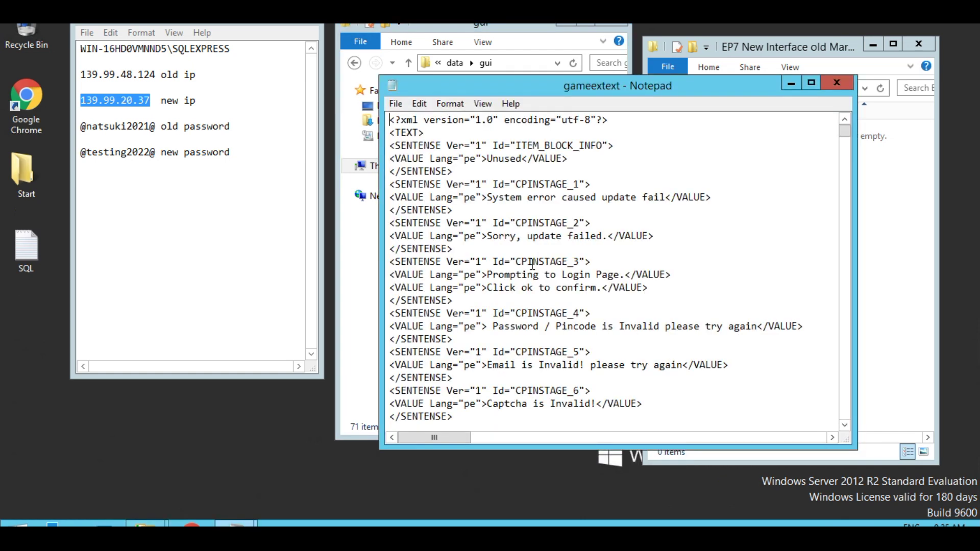
pyautogui.hotkey('ctrl', 'f')
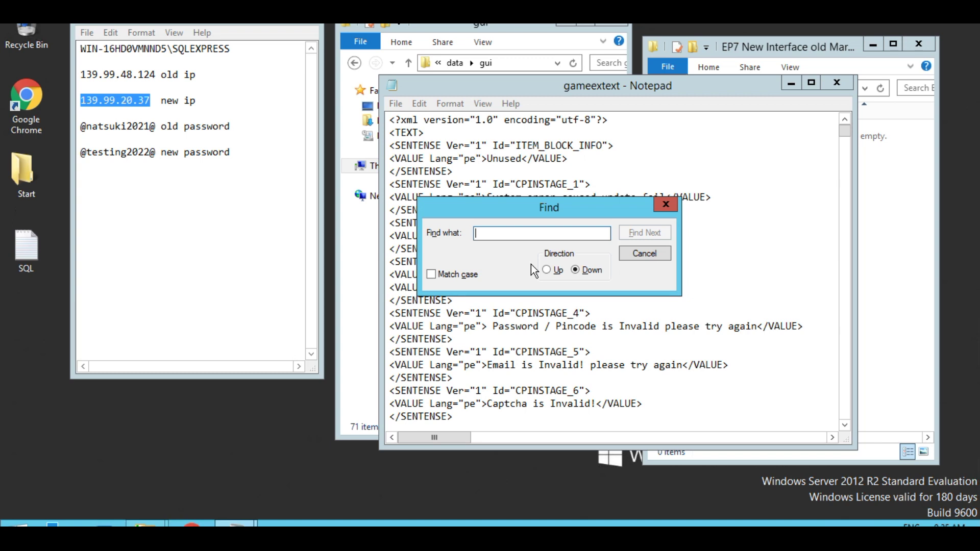
pyautogui.write('Myt')
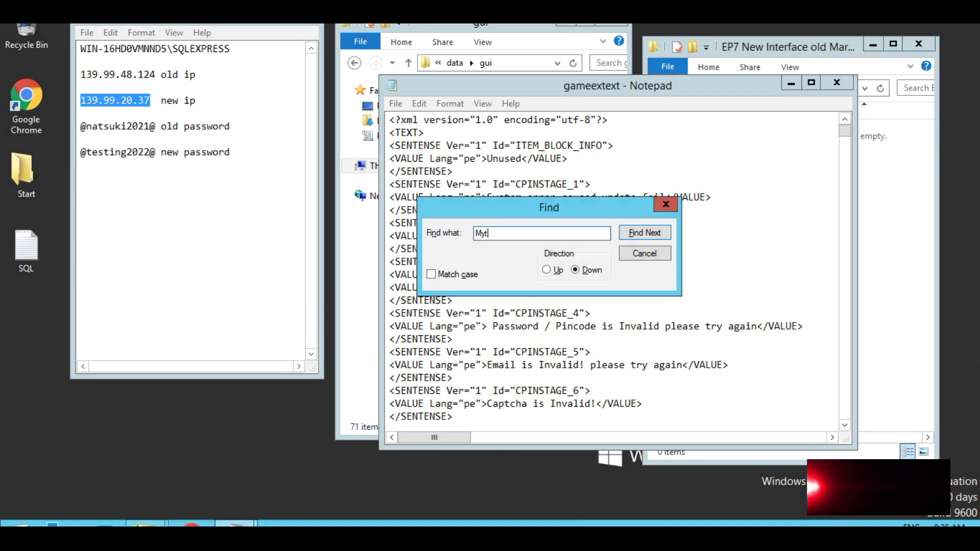
pyautogui.click(662, 234)
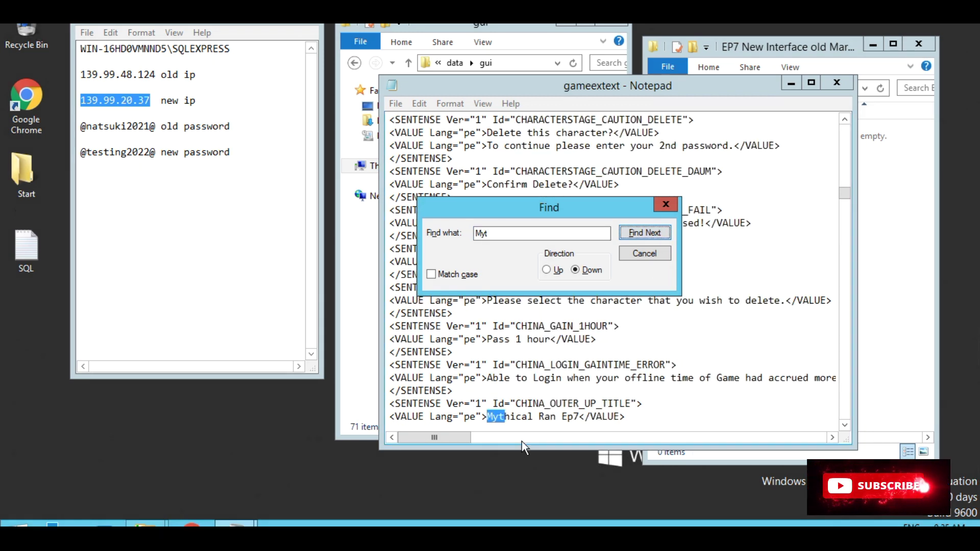
pyautogui.click(488, 417)
pyautogui.moveTo(488, 417); pyautogui.dragTo(534, 416)
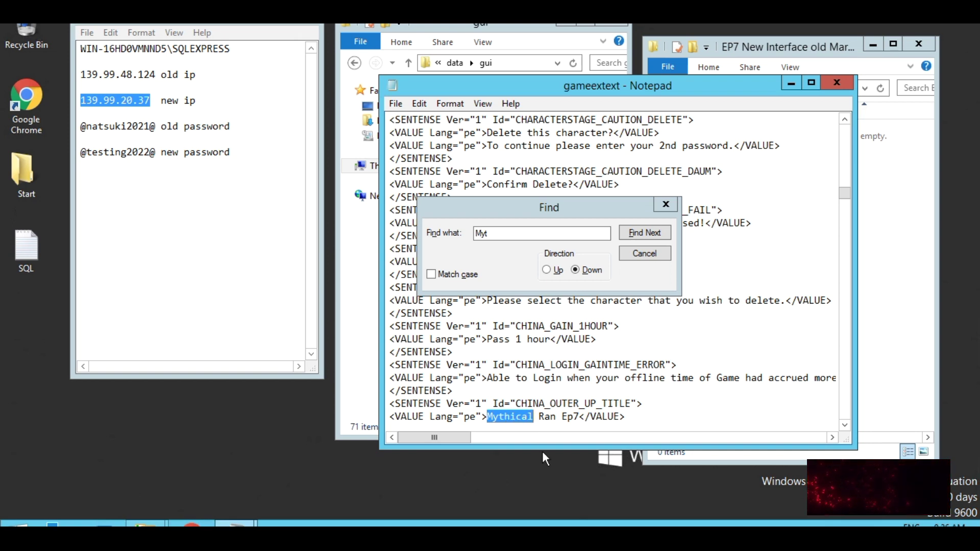
pyautogui.write('Mabe')
pyautogui.write('lTech')
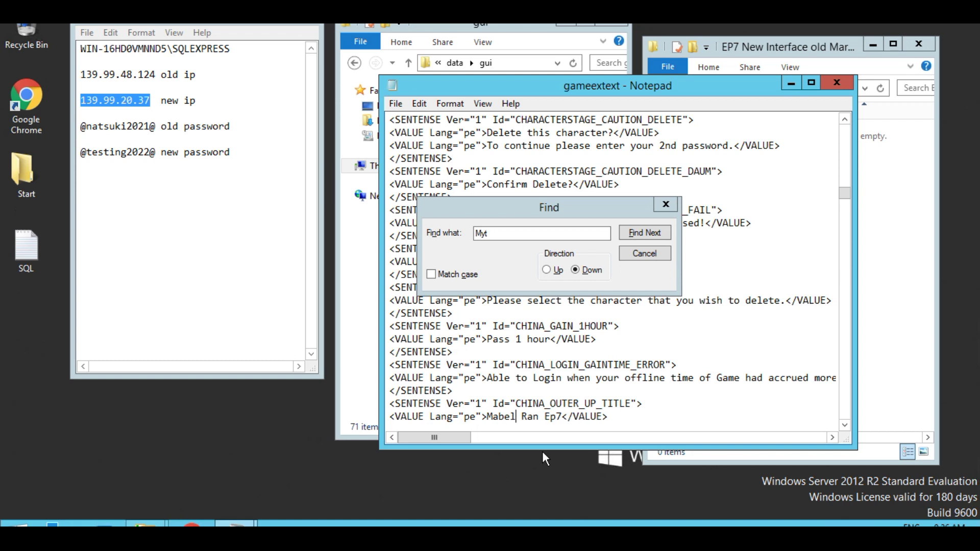
pyautogui.write('z')
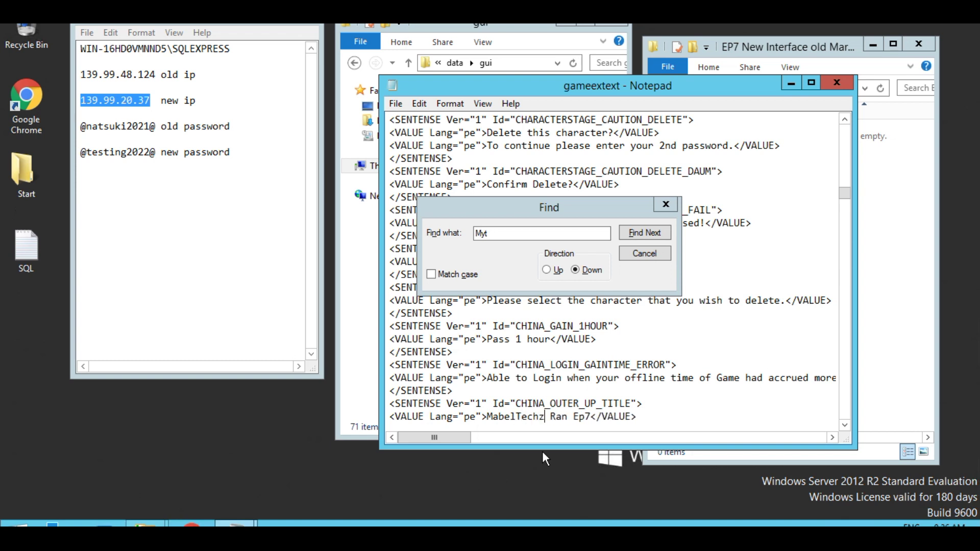
# - Paste 'MabelTechz' over the second 'Mythical', confirm no matches remain, and close the file
pyautogui.moveTo(547, 416); pyautogui.dragTo(489, 415)
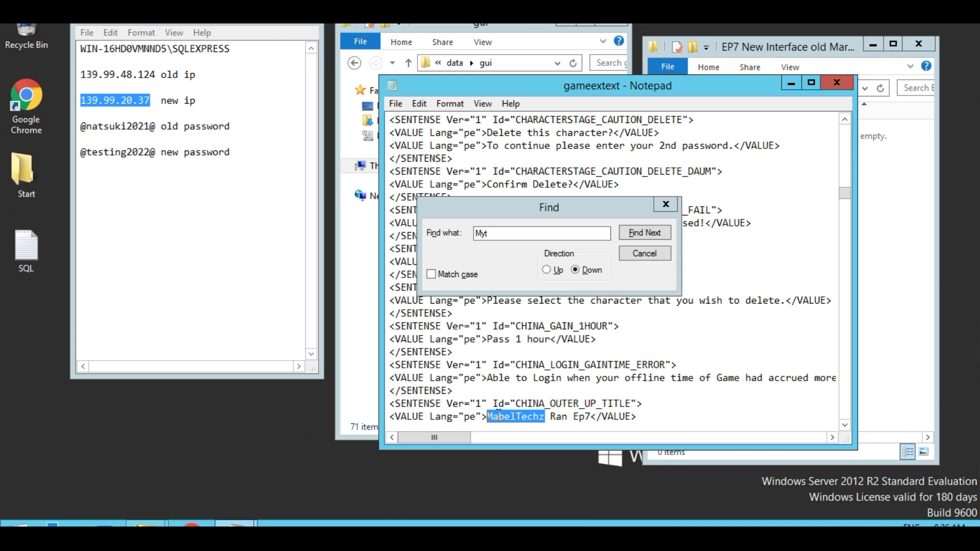
pyautogui.rightClick(500, 414)
pyautogui.click(534, 273)
pyautogui.click(645, 233)
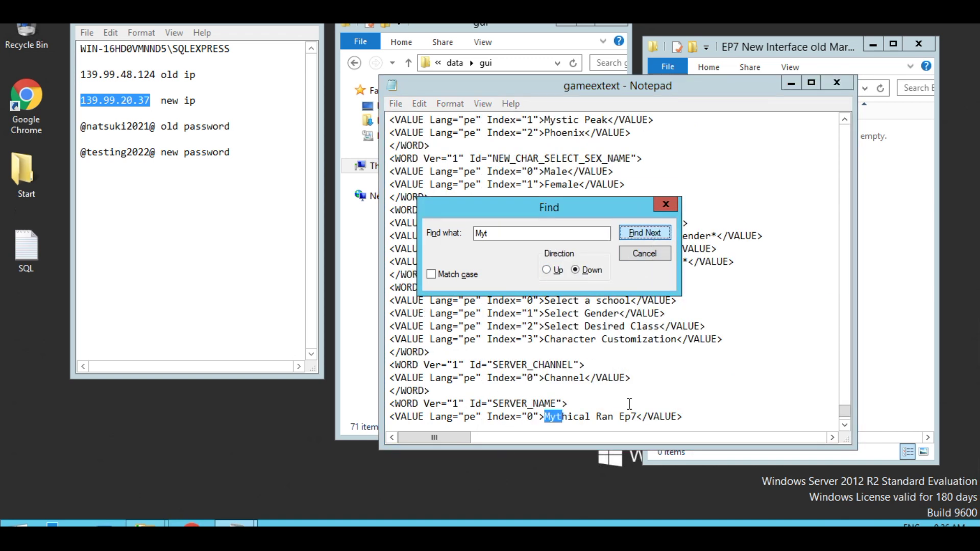
pyautogui.moveTo(591, 417); pyautogui.dragTo(546, 413)
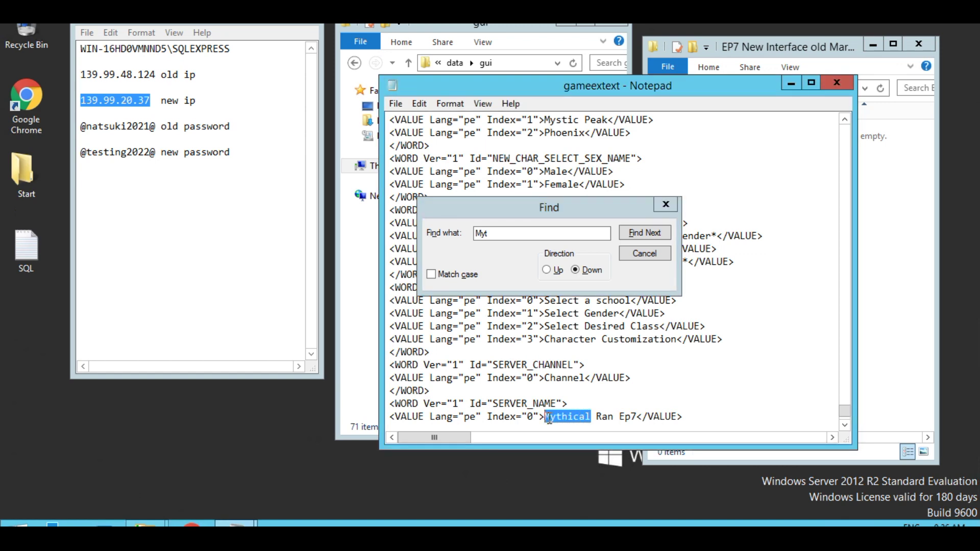
pyautogui.hotkey('ctrl', 'v')
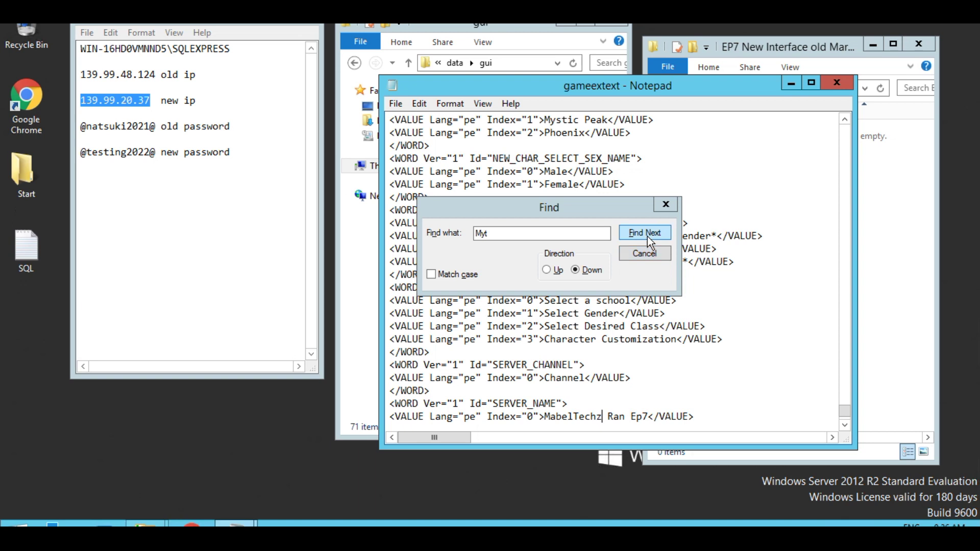
pyautogui.click(647, 236)
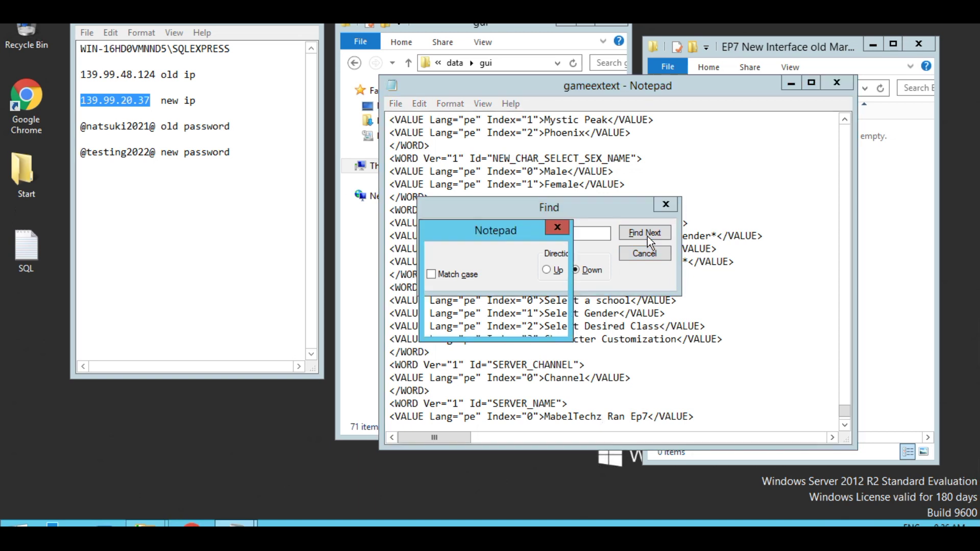
pyautogui.click(834, 85)
# - Save the gameextext changes and open the gameword file in Notepad
pyautogui.click(467, 274)
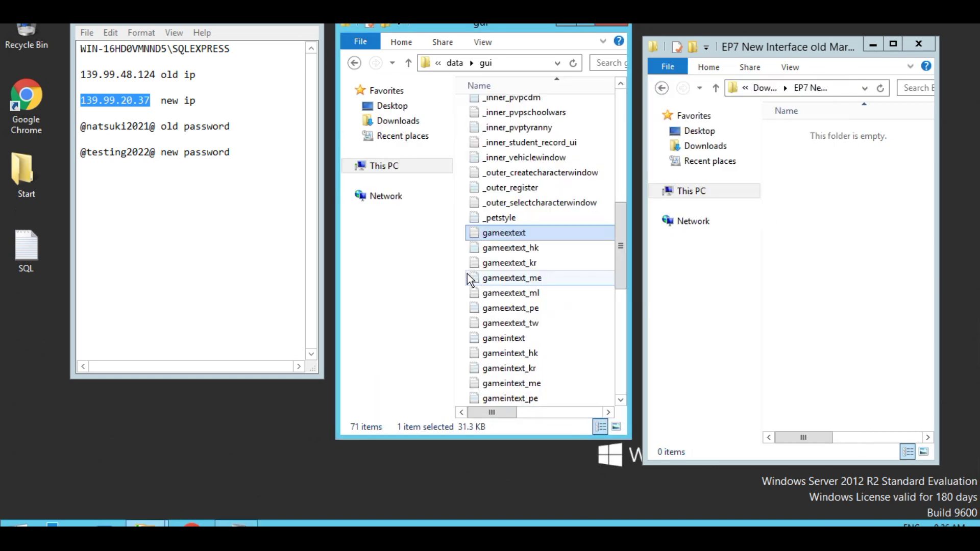
pyautogui.scroll(-1, 521, 368)
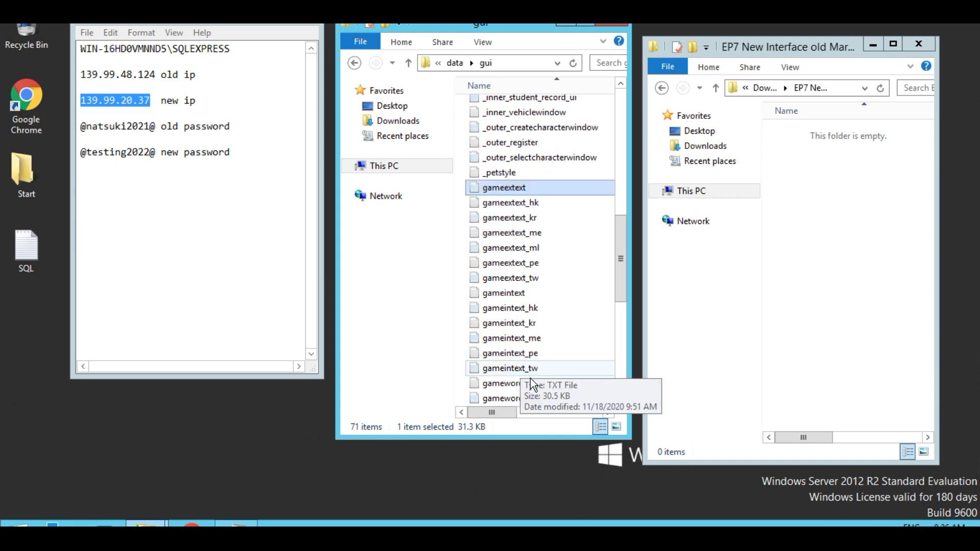
pyautogui.rightClick(509, 389)
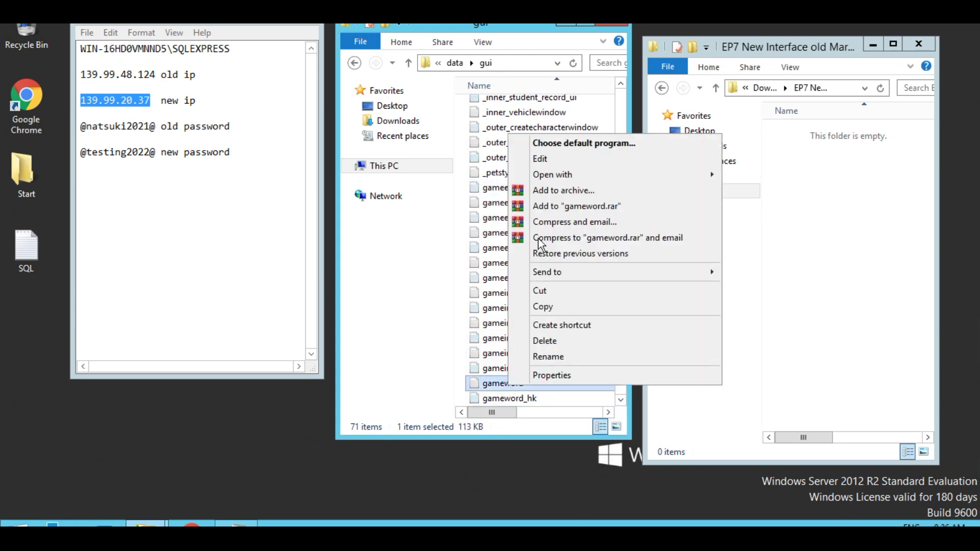
pyautogui.click(546, 158)
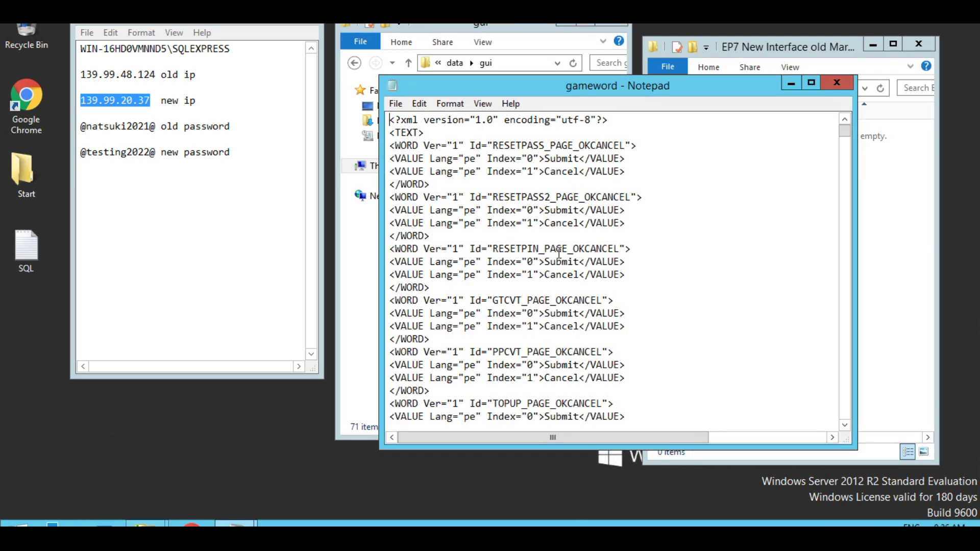
# - Search gameword for 'Myt', find no matches, and close it unchanged
pyautogui.hotkey('ctrl', 'f')
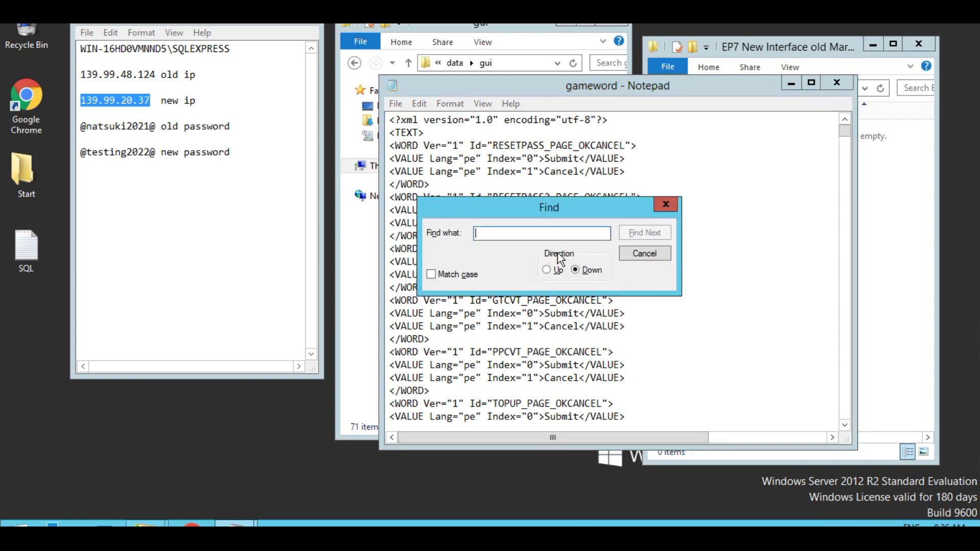
pyautogui.write('Myt')
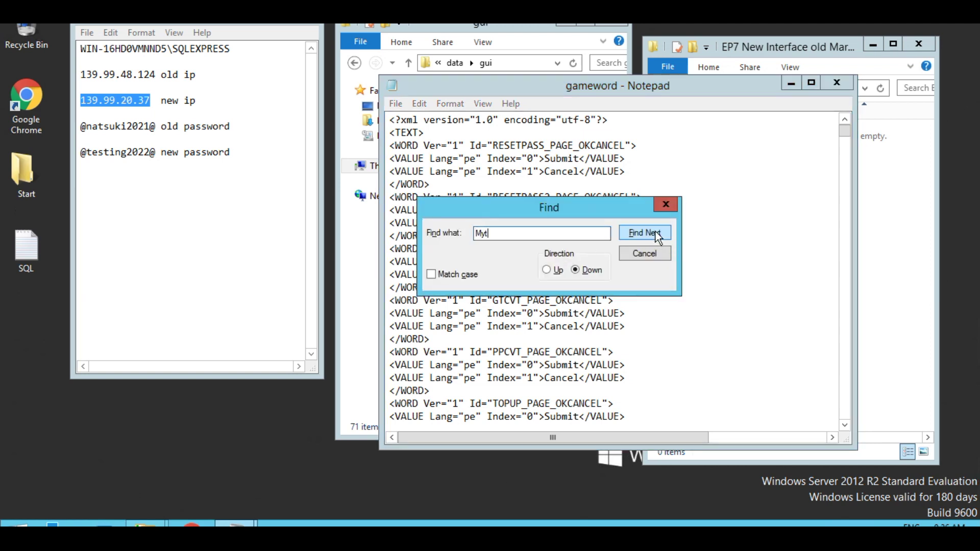
pyautogui.click(655, 231)
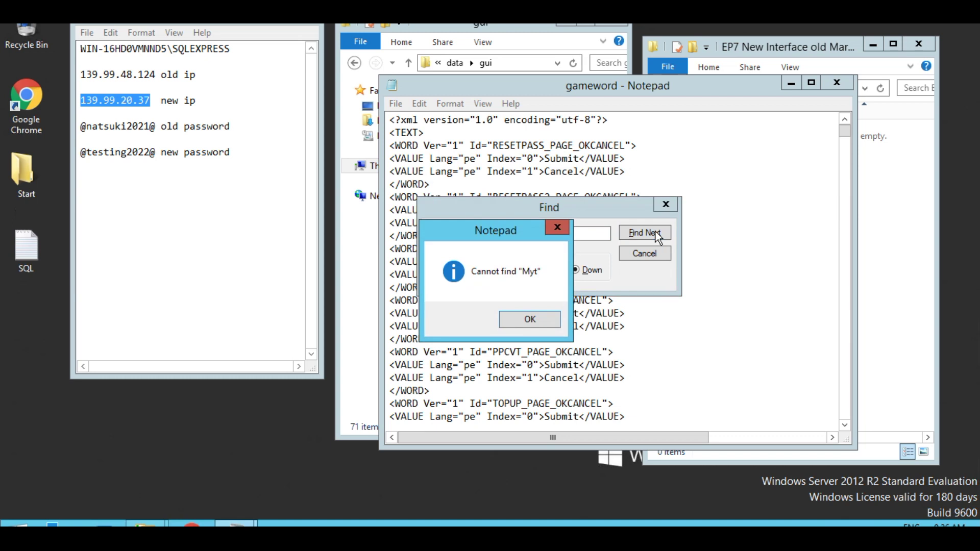
pyautogui.click(517, 321)
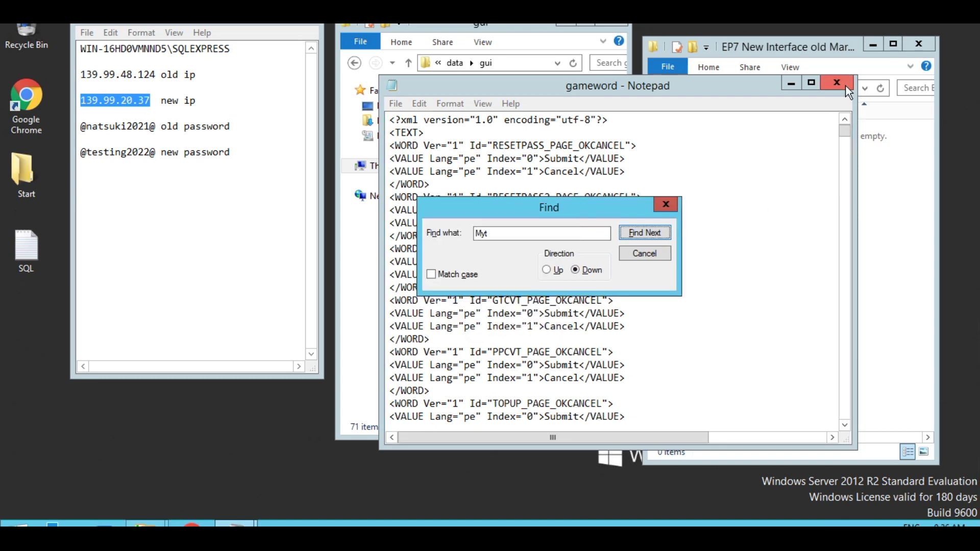
pyautogui.click(843, 83)
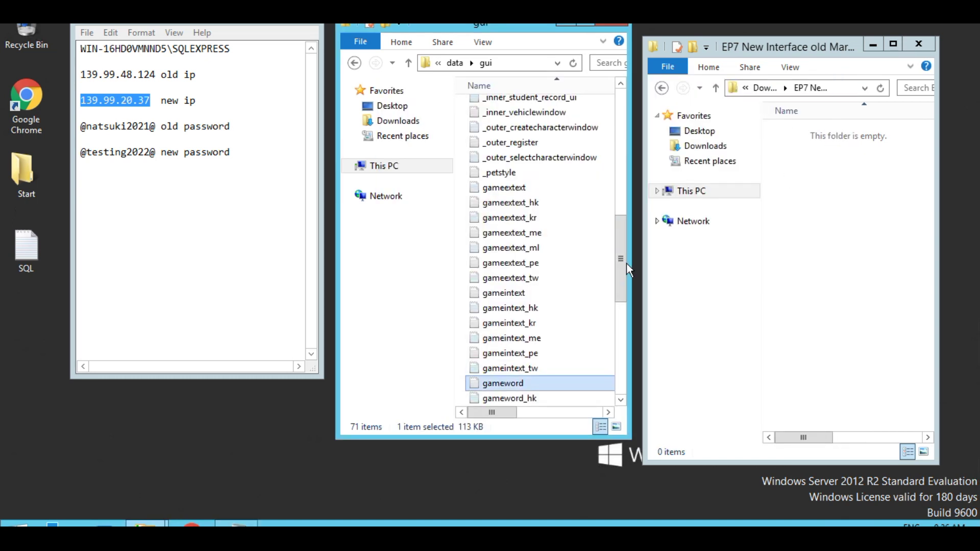
pyautogui.click(408, 63)
# - Set ServerSession to run in Windows 8 compatibility mode
pyautogui.click(408, 63)
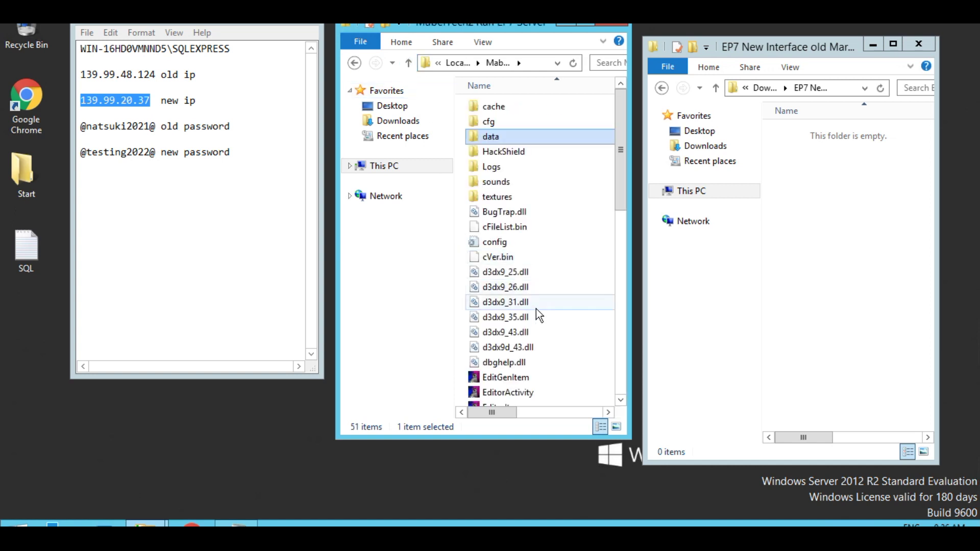
pyautogui.scroll(-7, 536, 310)
pyautogui.scroll(-3, 535, 311)
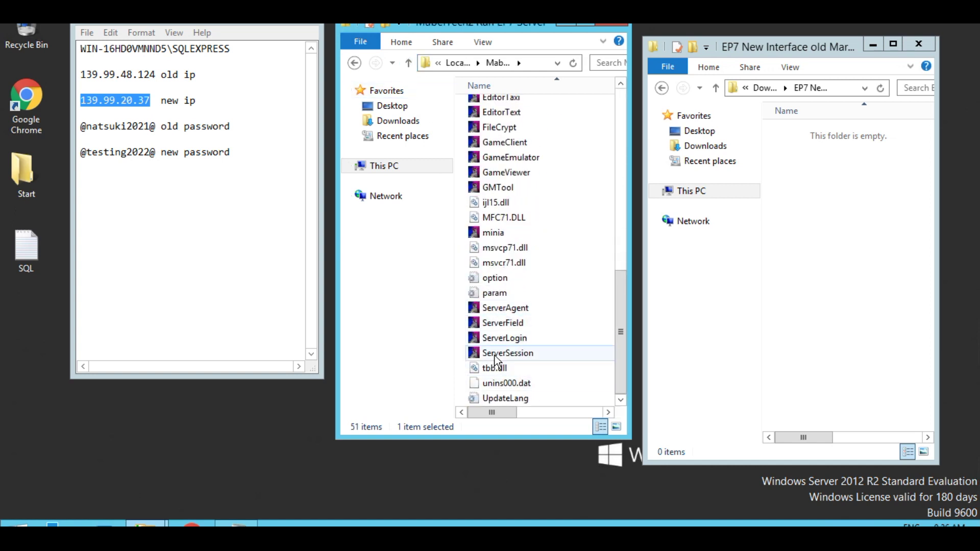
pyautogui.rightClick(494, 354)
pyautogui.click(526, 344)
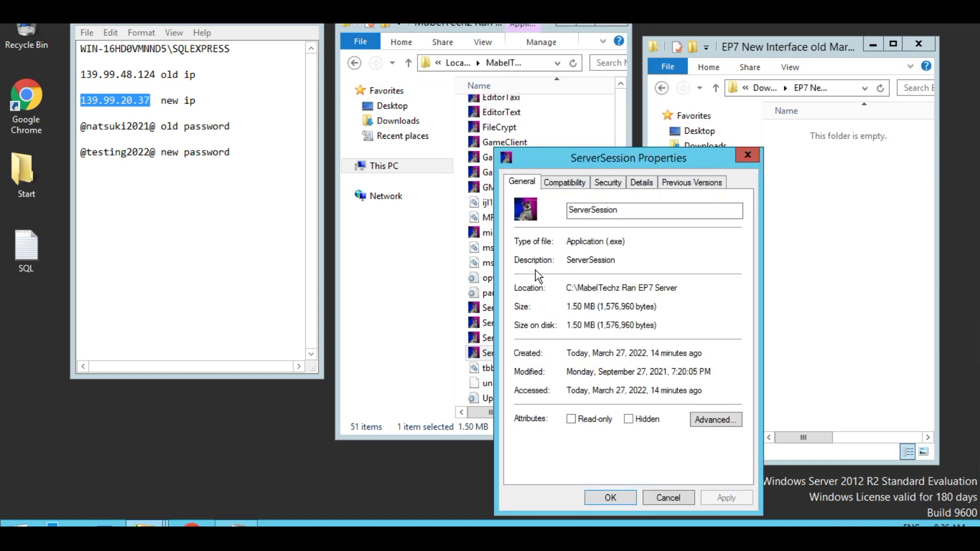
pyautogui.click(565, 184)
pyautogui.click(529, 278)
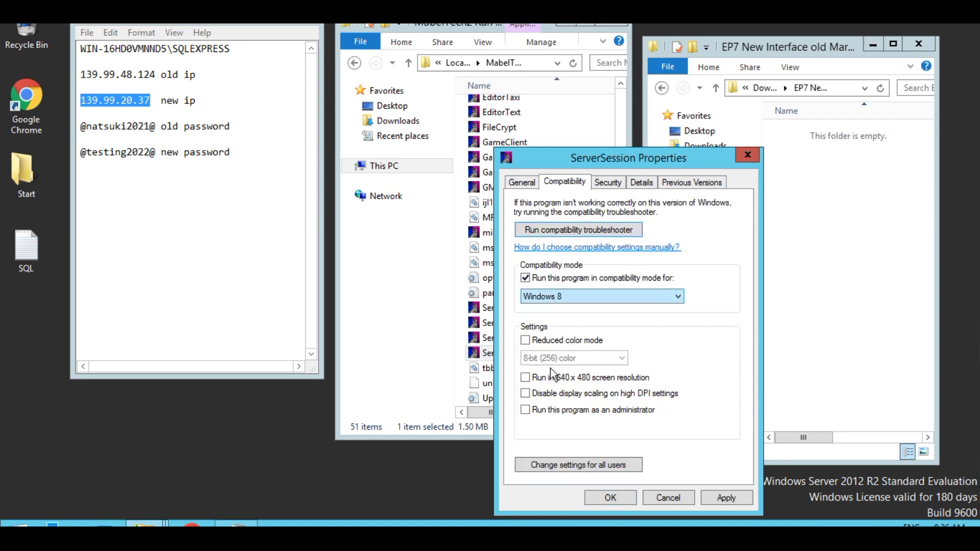
pyautogui.click(610, 498)
# - Set ServerLogin to run in Windows 8 compatibility mode
pyautogui.rightClick(502, 342)
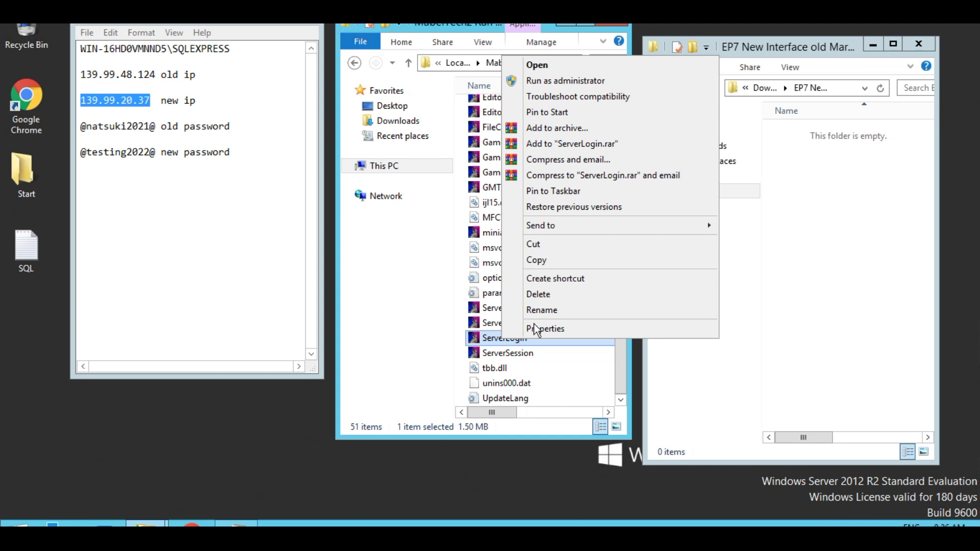
pyautogui.hotkey('alt', 'Return')
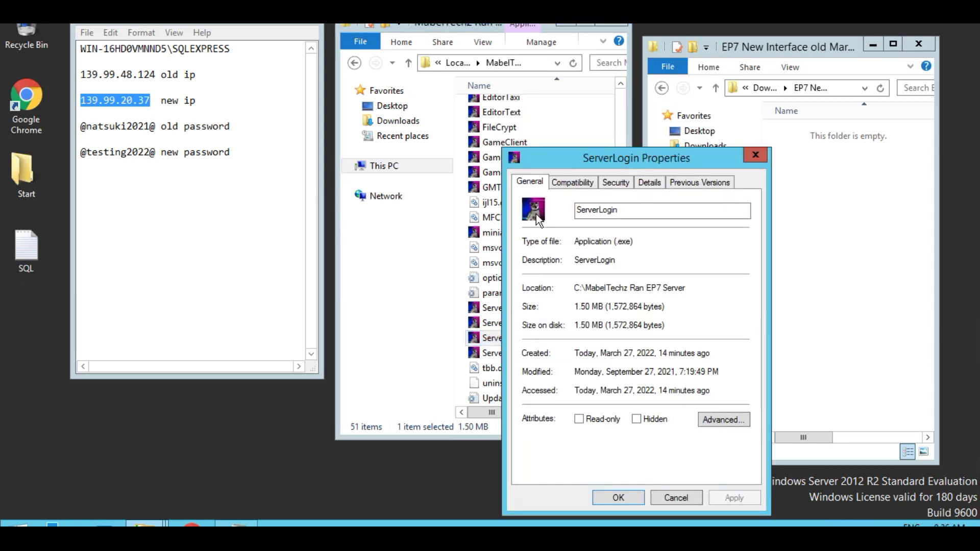
pyautogui.click(575, 183)
pyautogui.click(533, 278)
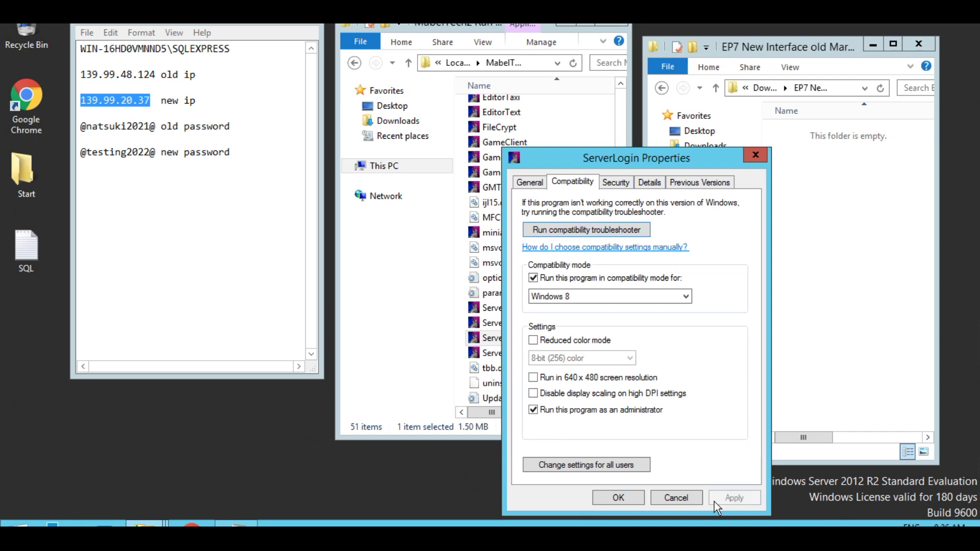
pyautogui.click(624, 500)
# - Make ServerField always run as administrator
pyautogui.click(497, 326)
pyautogui.rightClick(497, 326)
pyautogui.click(537, 317)
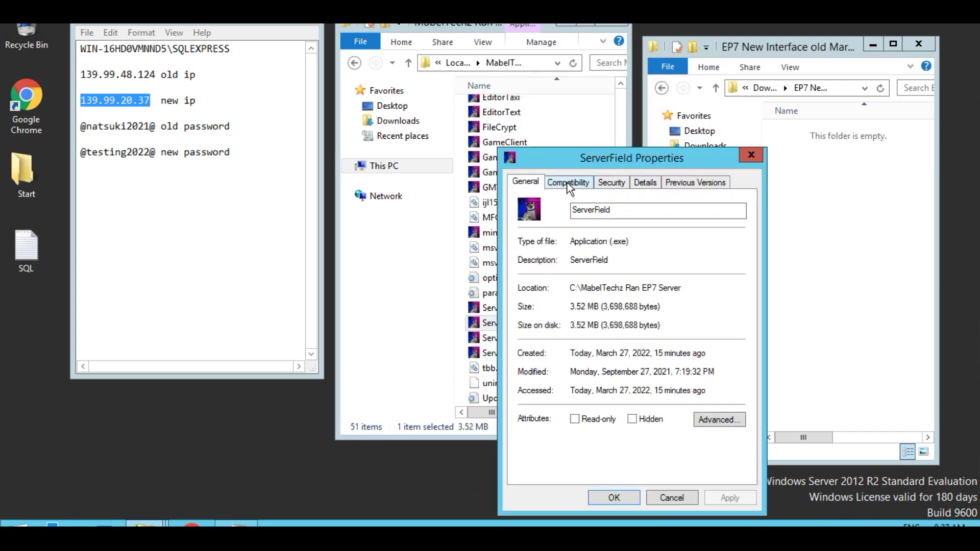
pyautogui.click(568, 183)
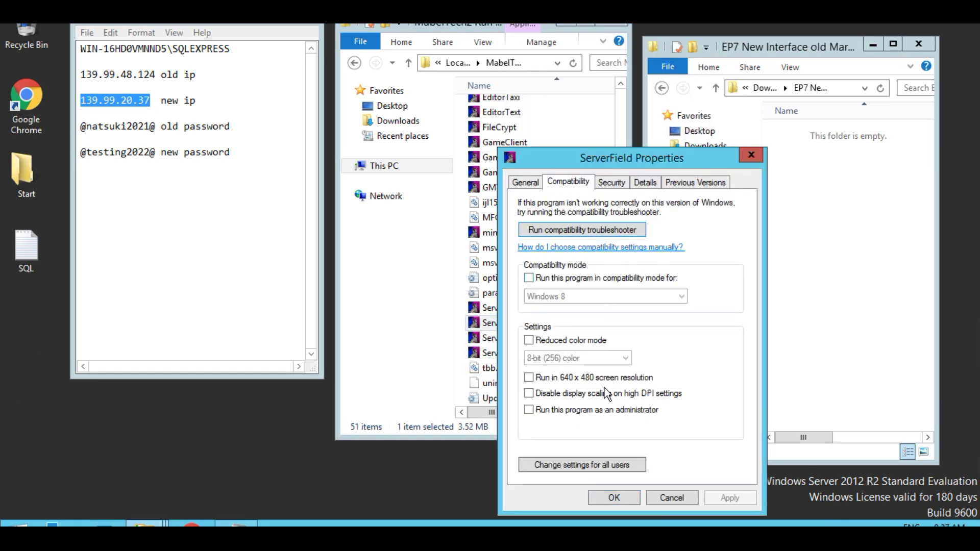
pyautogui.click(538, 411)
pyautogui.click(718, 498)
pyautogui.click(620, 499)
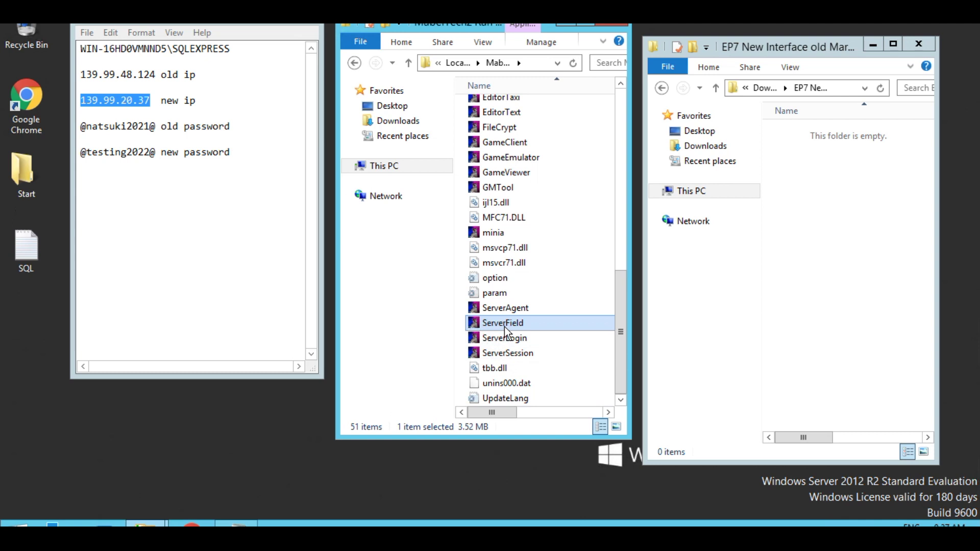
# - Add Windows 8 compatibility mode to ServerField's properties and apply it
pyautogui.rightClick(504, 327)
pyautogui.click(548, 317)
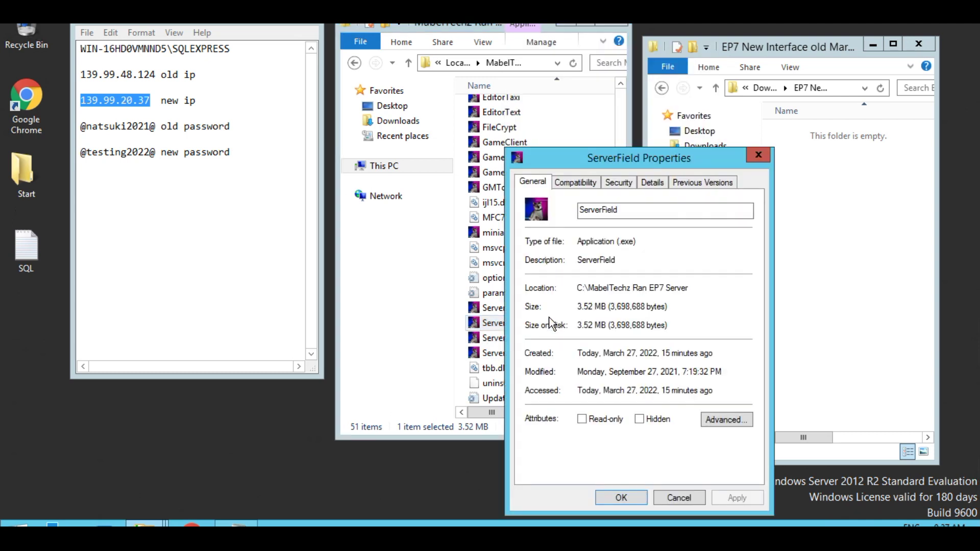
pyautogui.click(589, 189)
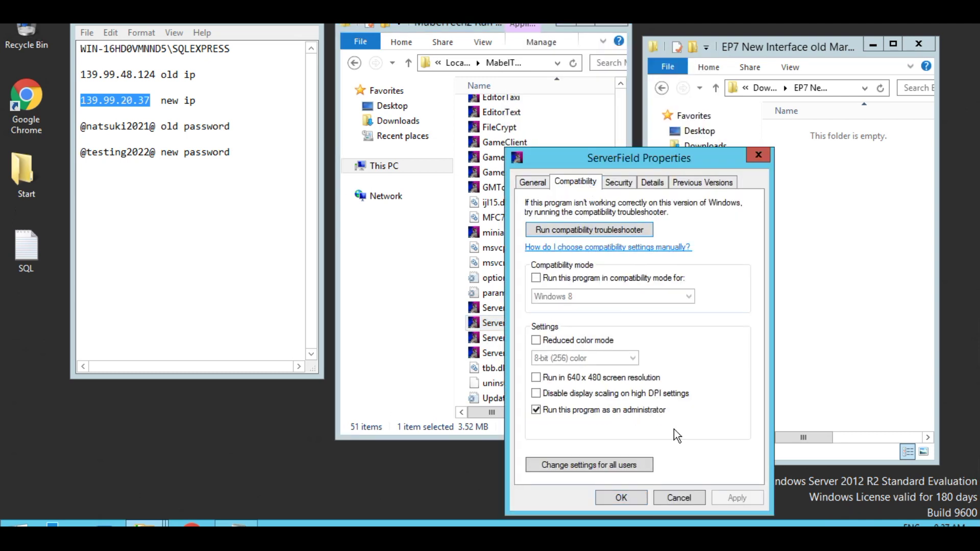
pyautogui.click(619, 498)
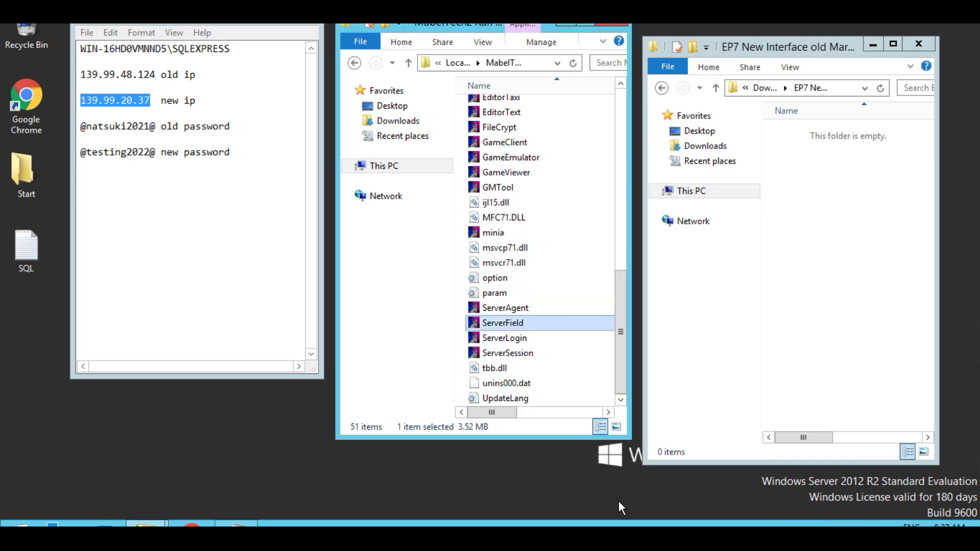
pyautogui.rightClick(526, 323)
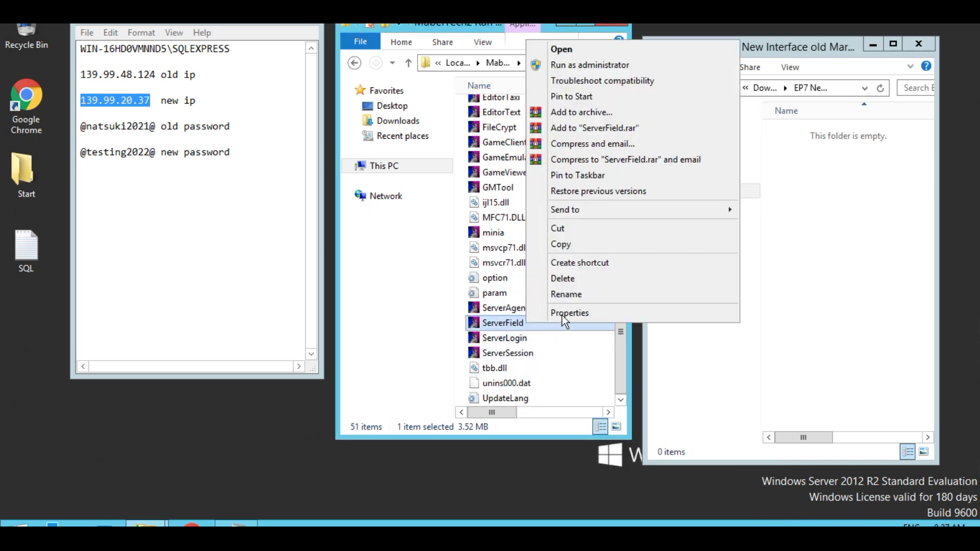
pyautogui.click(564, 314)
pyautogui.click(594, 185)
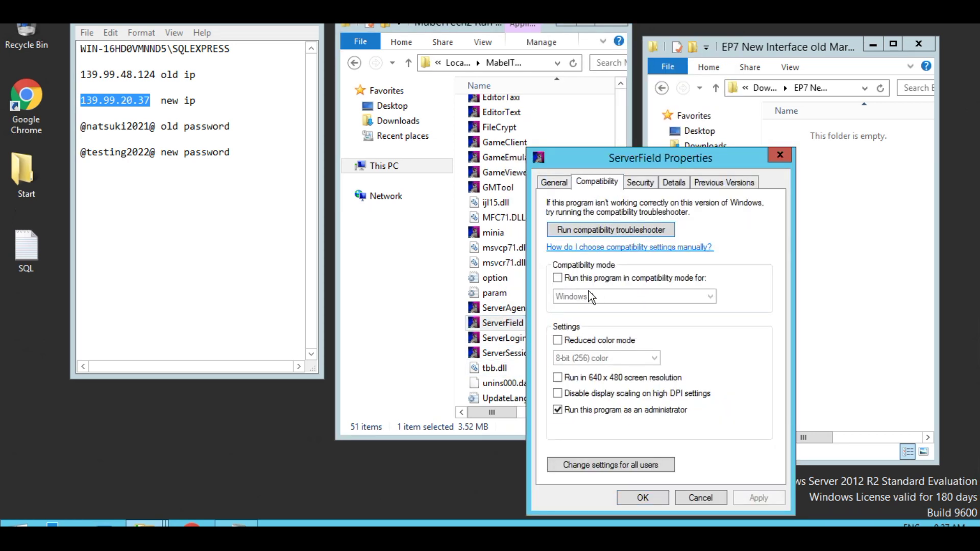
pyautogui.click(557, 278)
pyautogui.click(751, 500)
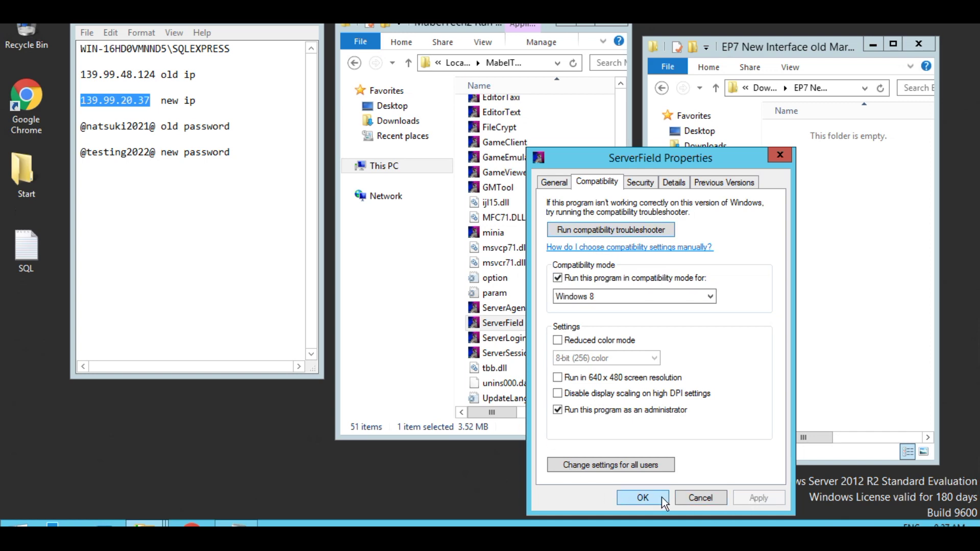
pyautogui.click(643, 498)
# - Set ServerAgent to run in Windows 8 mode as administrator
pyautogui.rightClick(504, 309)
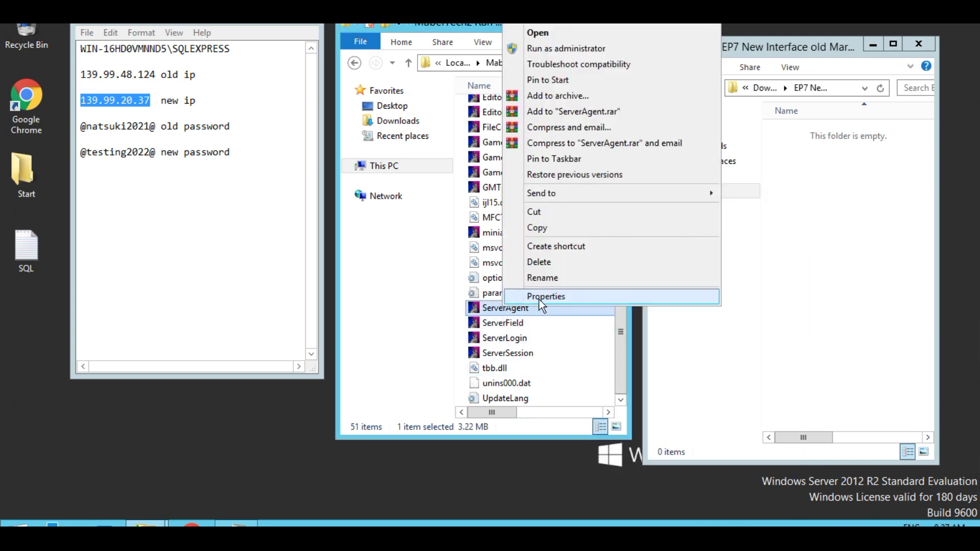
pyautogui.click(539, 299)
pyautogui.click(572, 186)
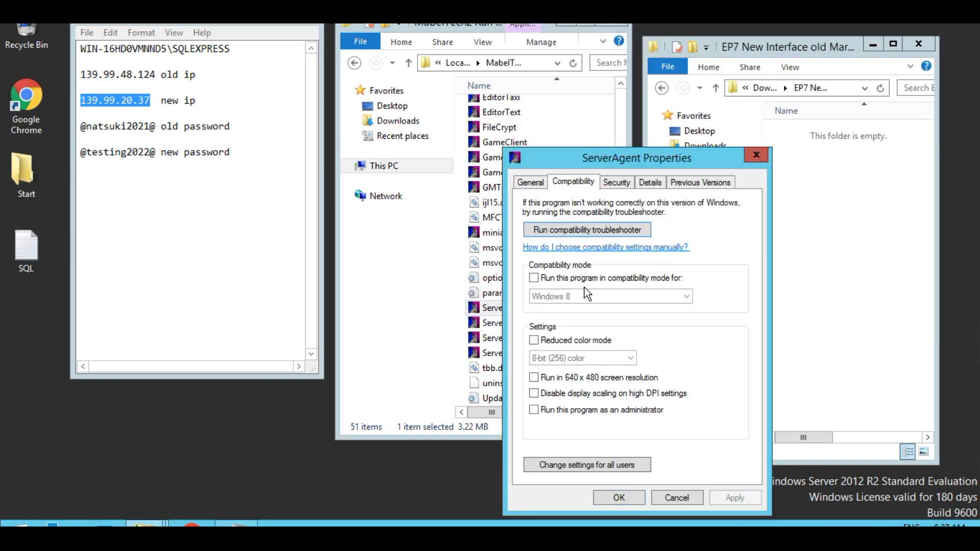
pyautogui.click(534, 278)
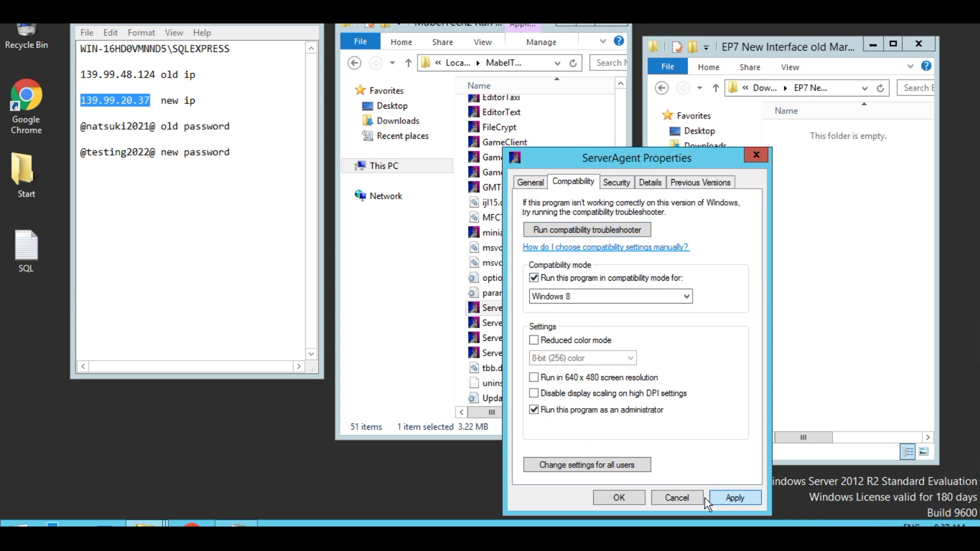
pyautogui.click(630, 497)
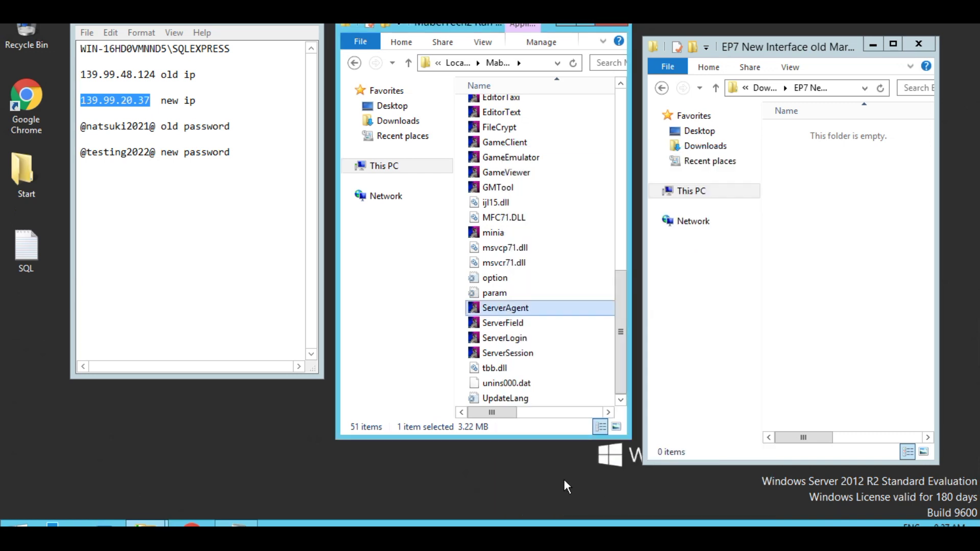
pyautogui.click(464, 341)
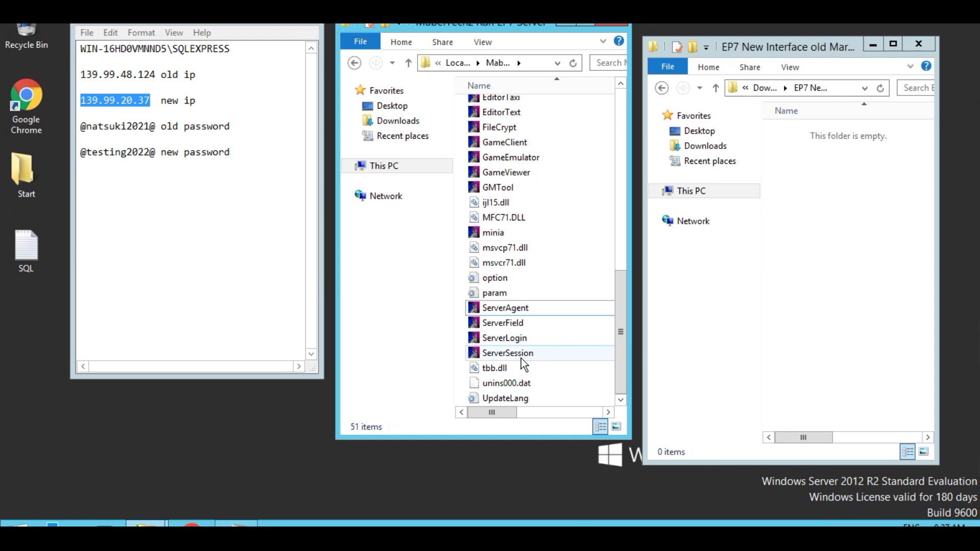
# - Launch and start the ServerSession and ServerField servers
pyautogui.moveTo(516, 356)
pyautogui.doubleClick(516, 353)
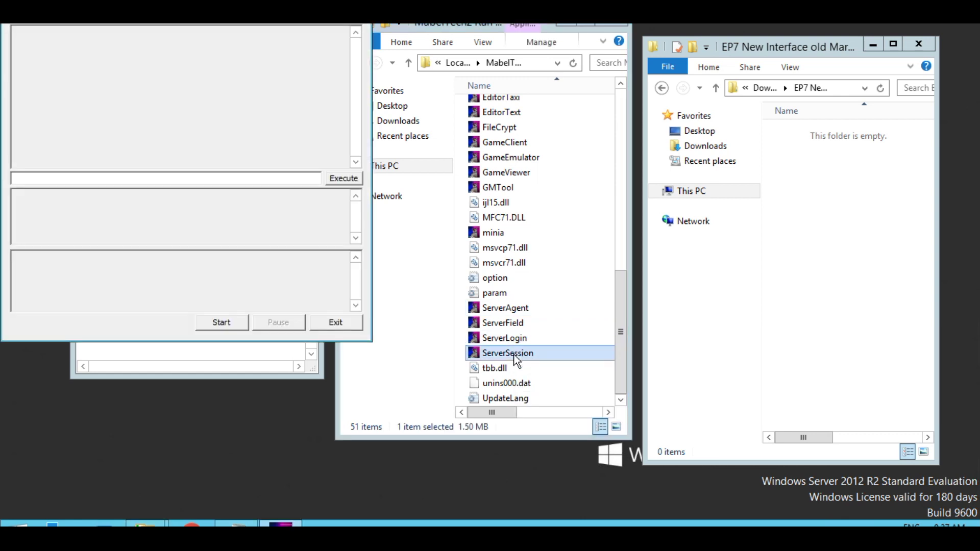
pyautogui.click(227, 323)
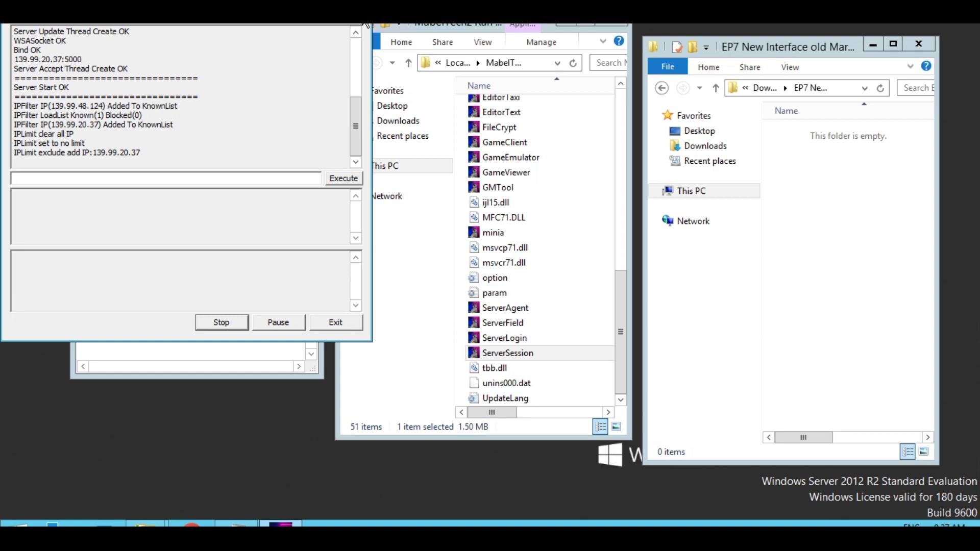
pyautogui.doubleClick(503, 323)
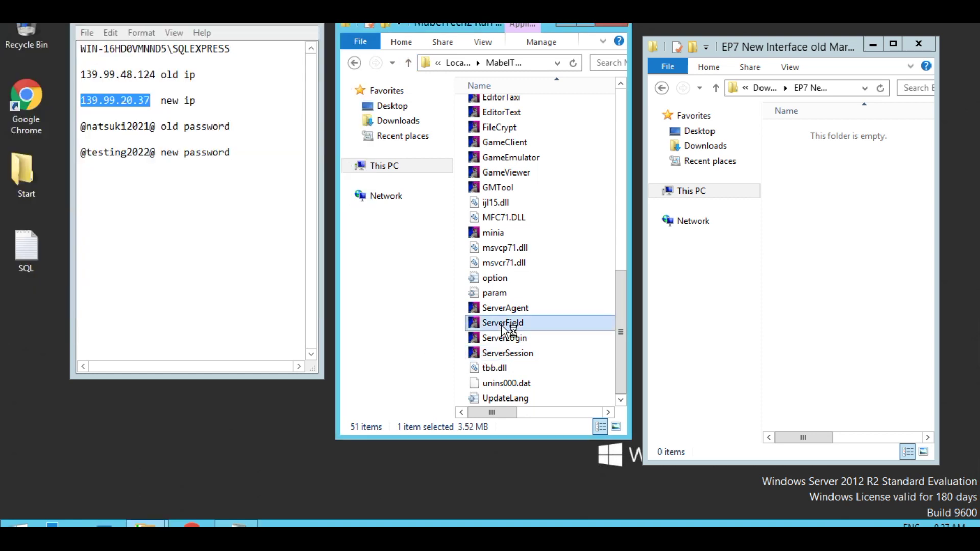
pyautogui.click(230, 329)
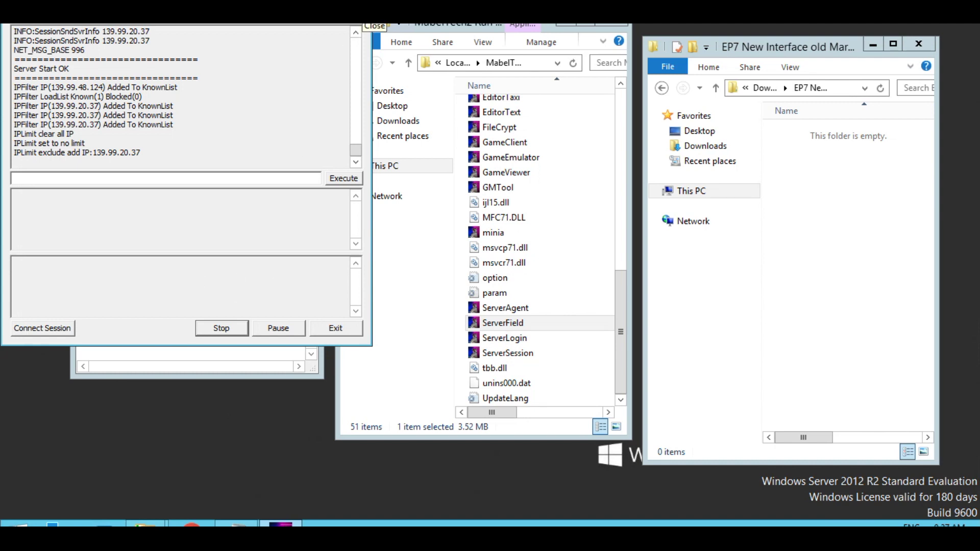
# - Launch and start the ServerAgent and ServerLogin servers
pyautogui.click(363, 20)
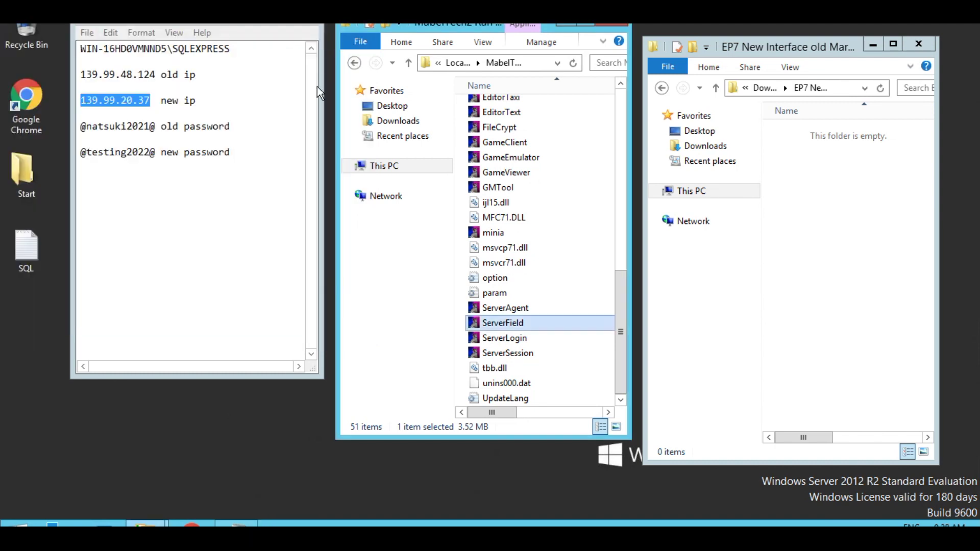
pyautogui.doubleClick(509, 308)
pyautogui.click(221, 334)
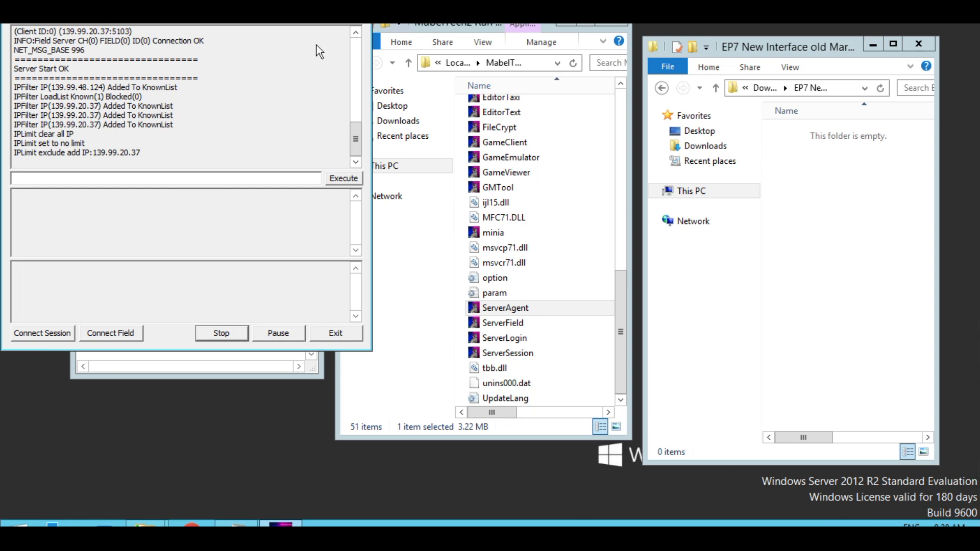
pyautogui.click(342, 24)
pyautogui.doubleClick(498, 338)
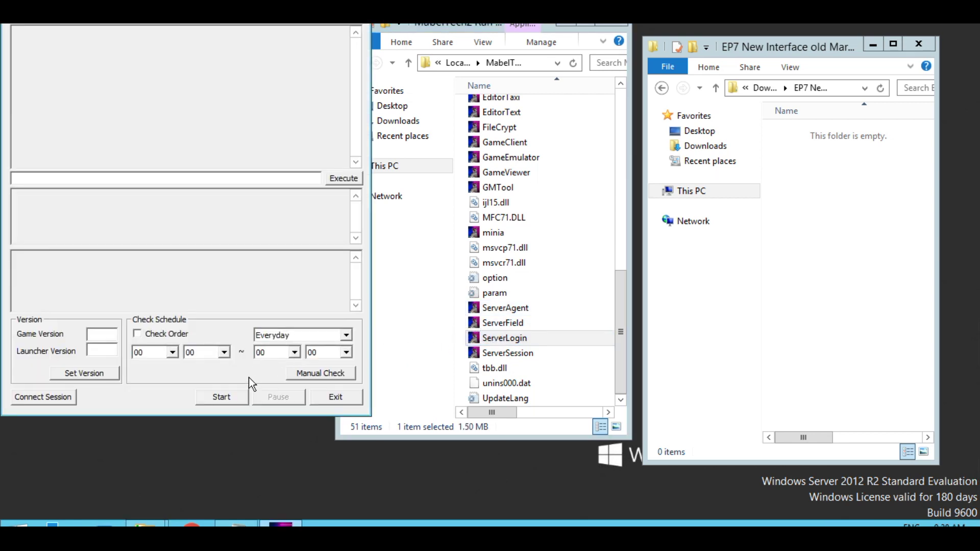
pyautogui.click(221, 398)
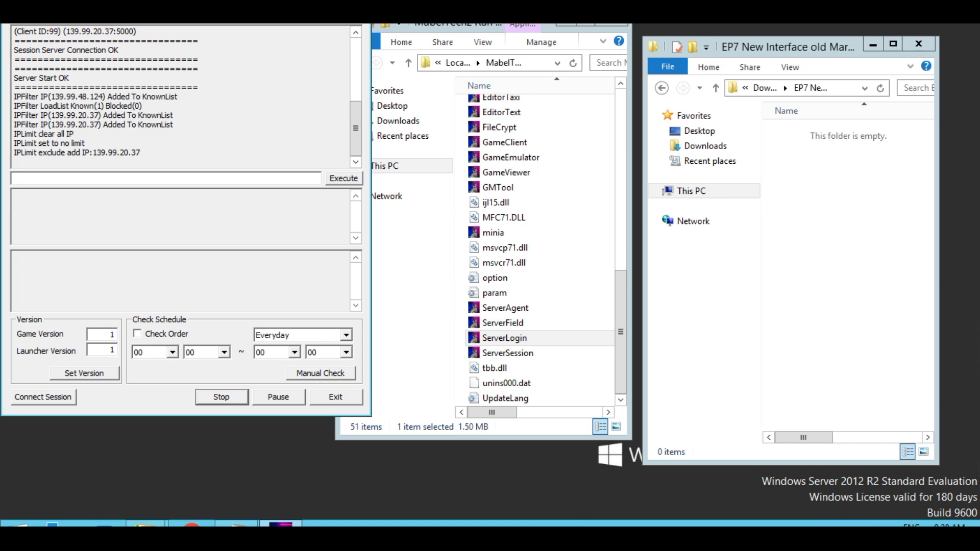
pyautogui.click(409, 63)
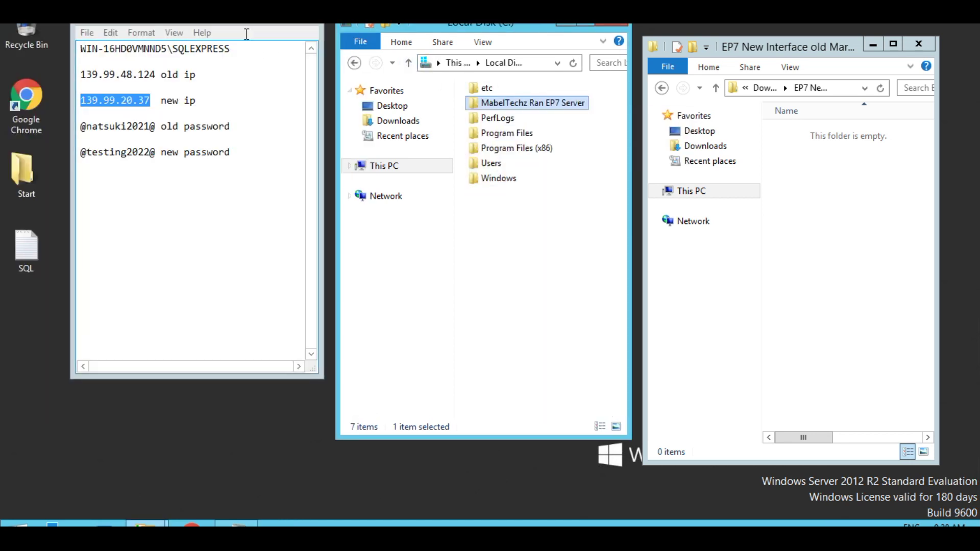
# - Hide the server notes and launch the MabelTechz Ran EP7 launcher, finishing its update
pyautogui.click(312, 18)
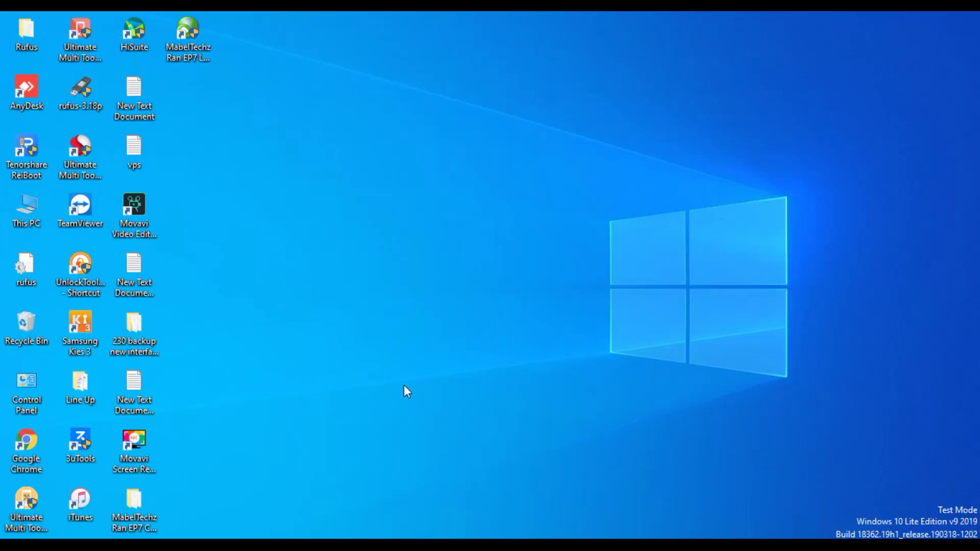
pyautogui.doubleClick(189, 36)
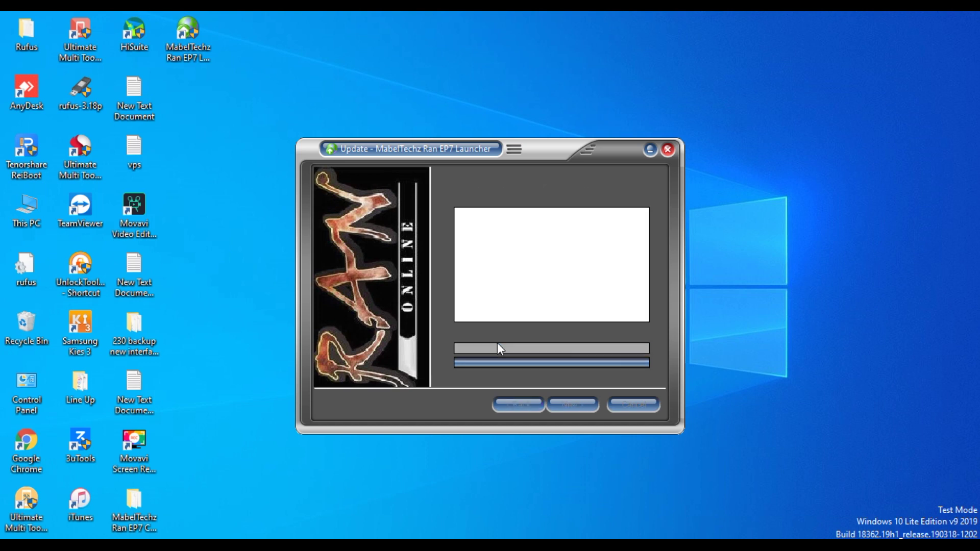
pyautogui.click(629, 406)
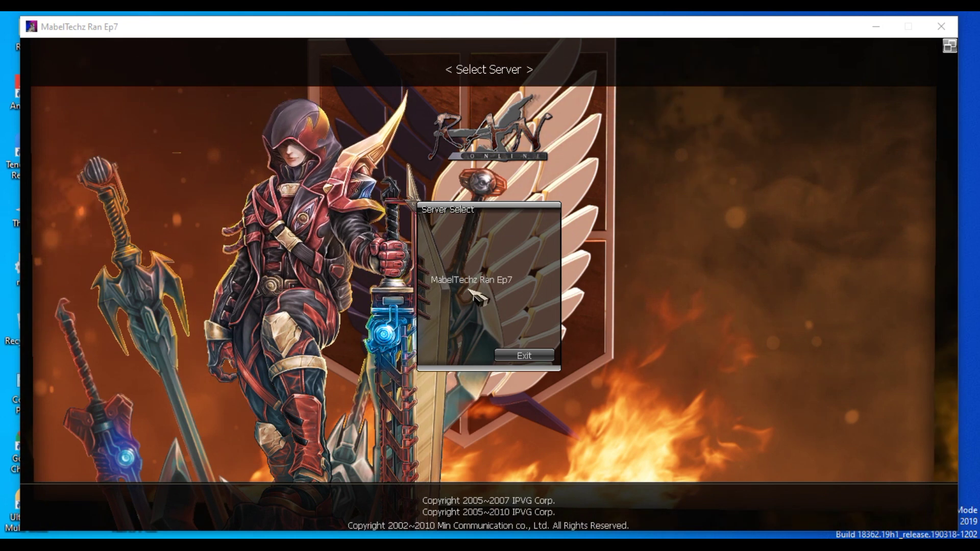
# - Pick the MabelTechz Ran Ep7 server's Smooth channel and bring up account registration
pyautogui.click(469, 284)
pyautogui.click(632, 280)
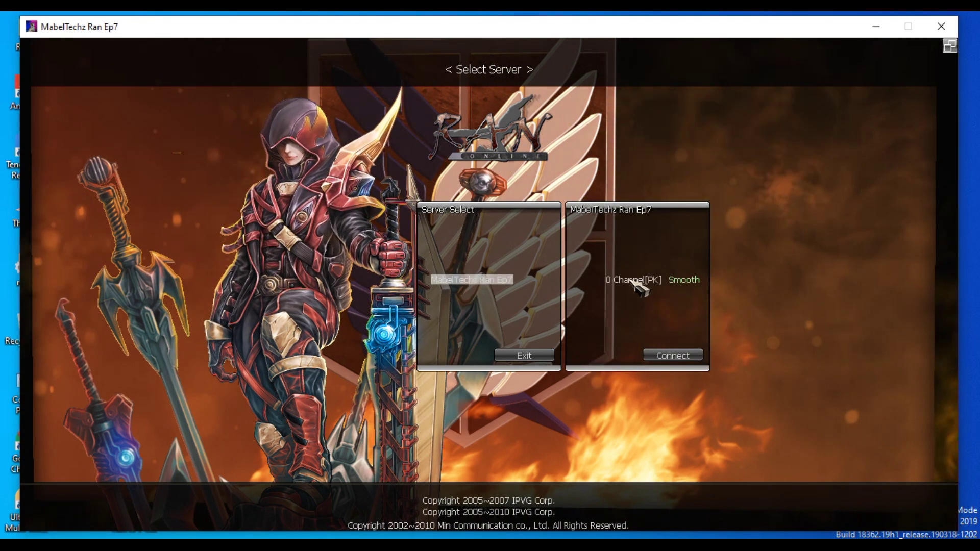
pyautogui.click(454, 327)
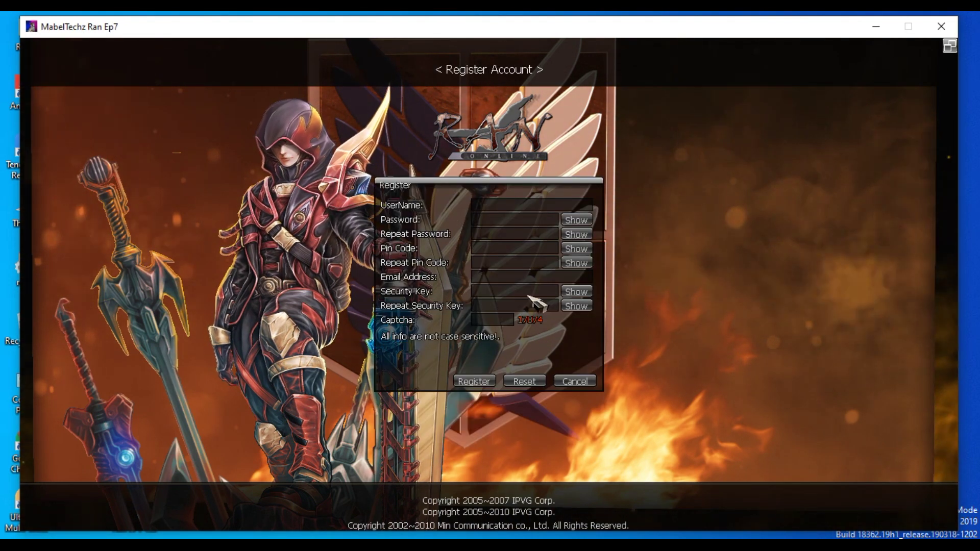
# - Enter the new user ID, plus the account password and PIN code, each typed twice
pyautogui.write('mabel')
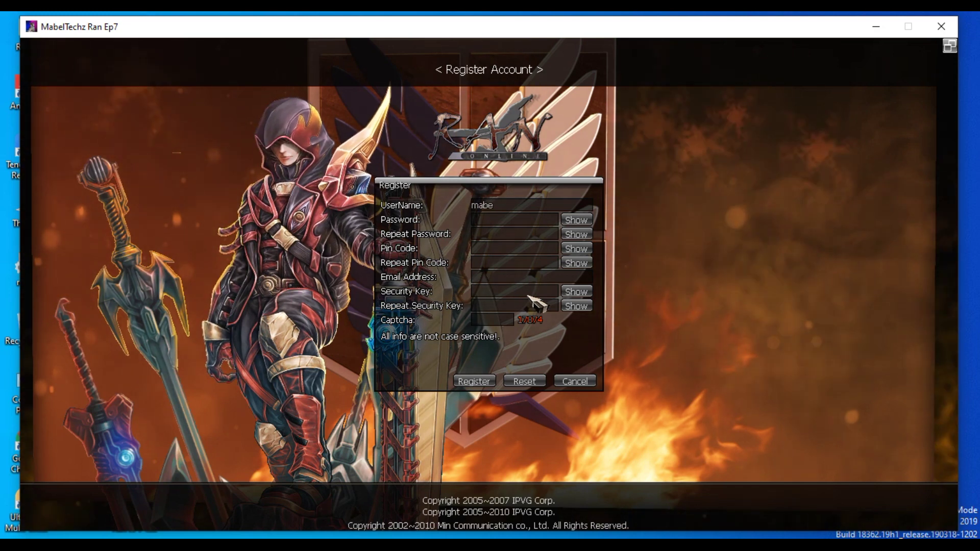
pyautogui.click(490, 220)
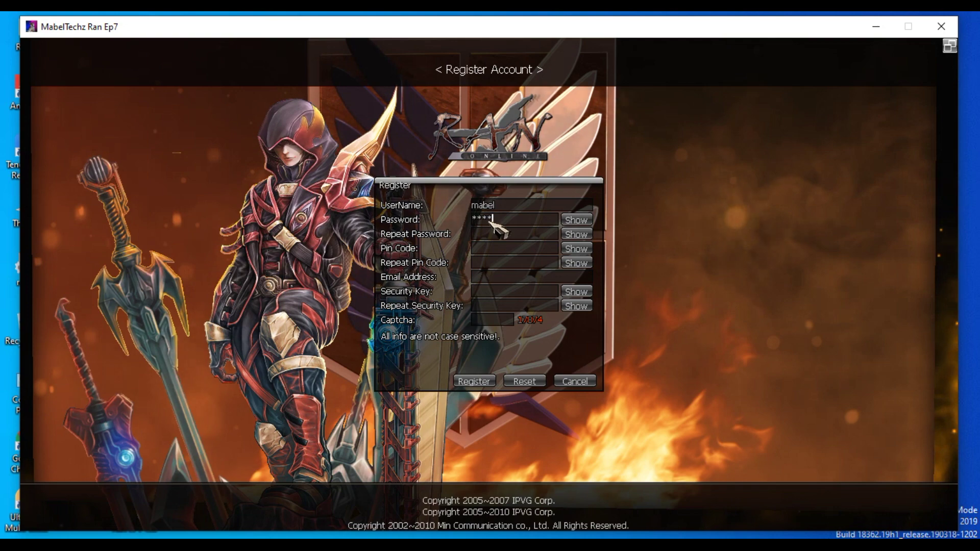
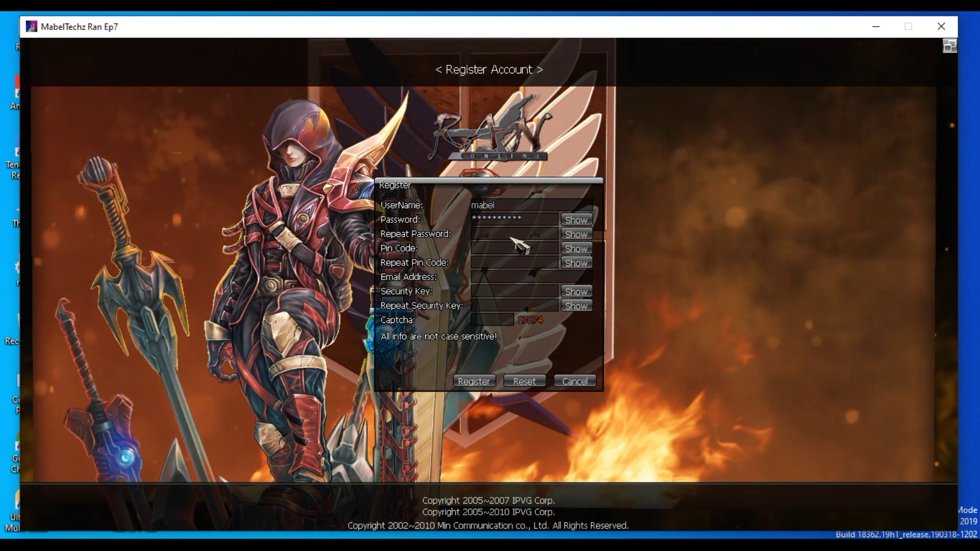
pyautogui.click(511, 234)
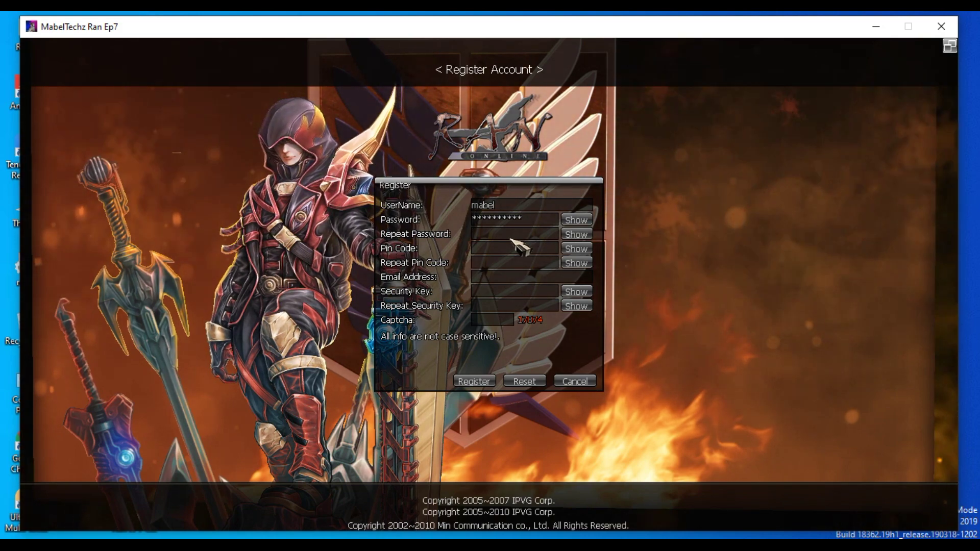
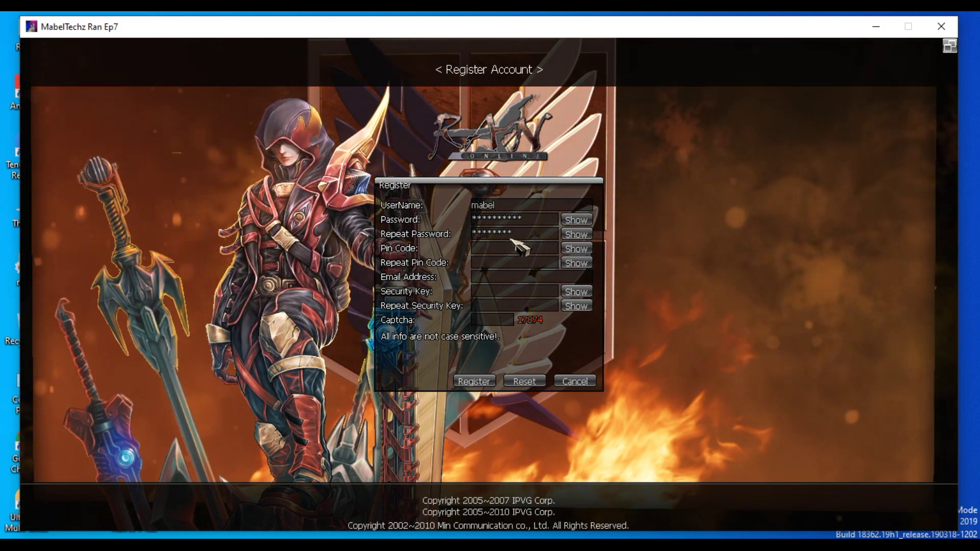
pyautogui.click(508, 247)
pyautogui.click(499, 264)
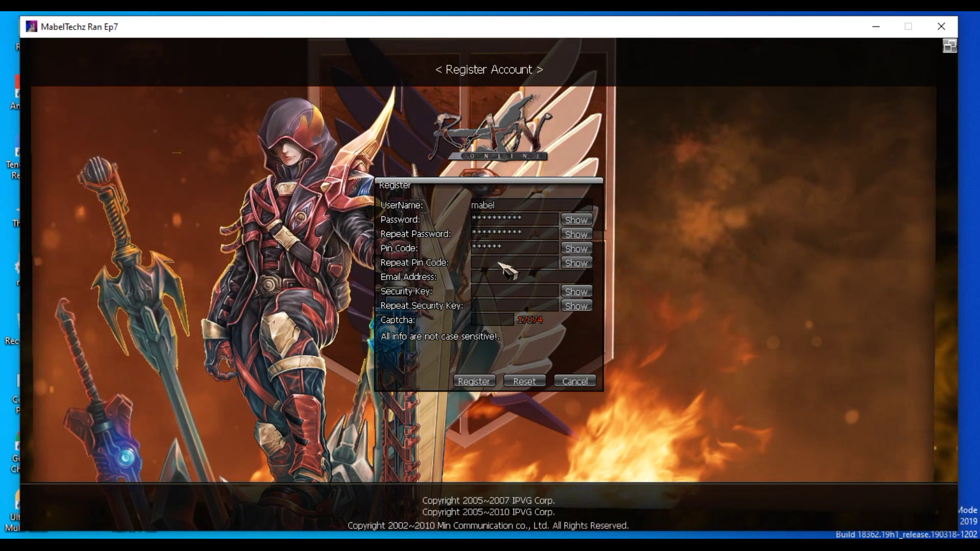
# - Add the contact e-mail, security key twice and captcha, then submit and confirm registration
pyautogui.click(499, 277)
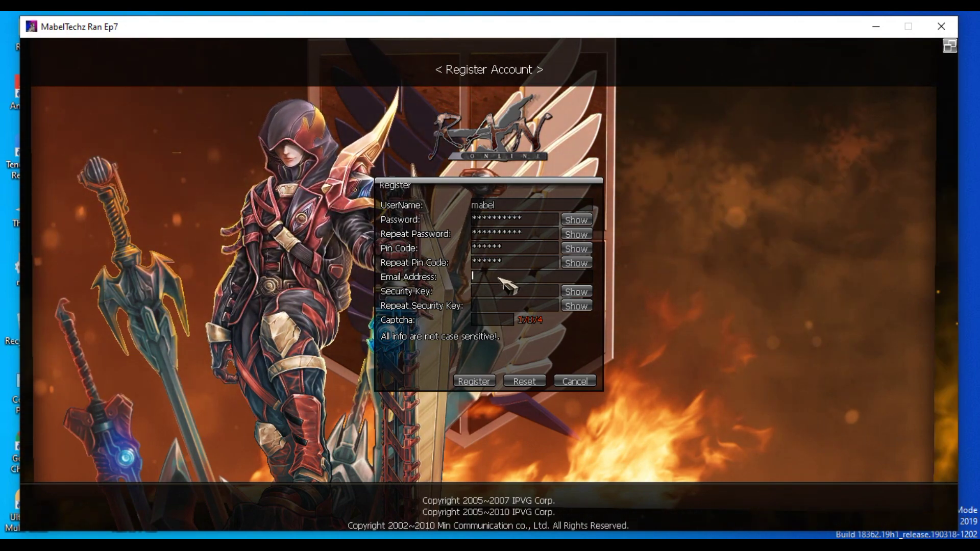
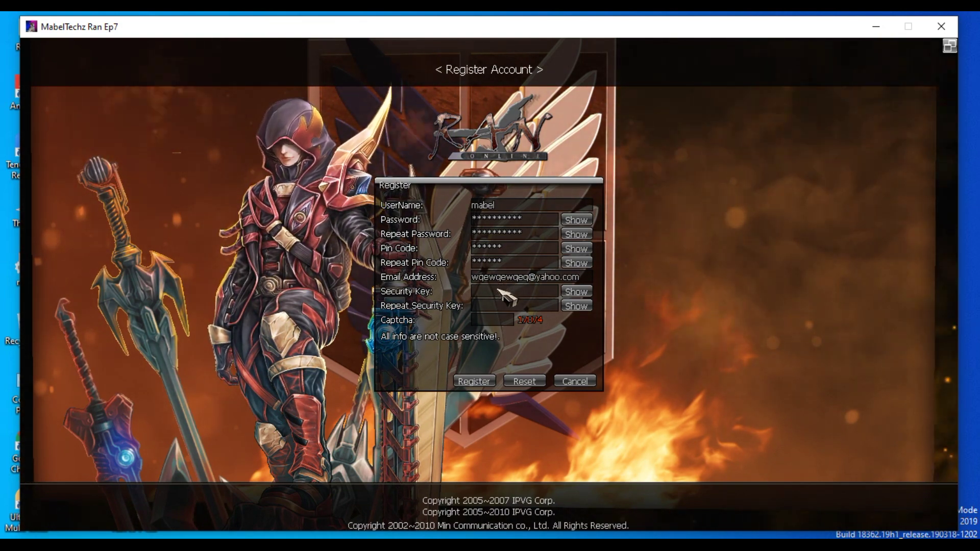
pyautogui.click(498, 290)
pyautogui.write('******')
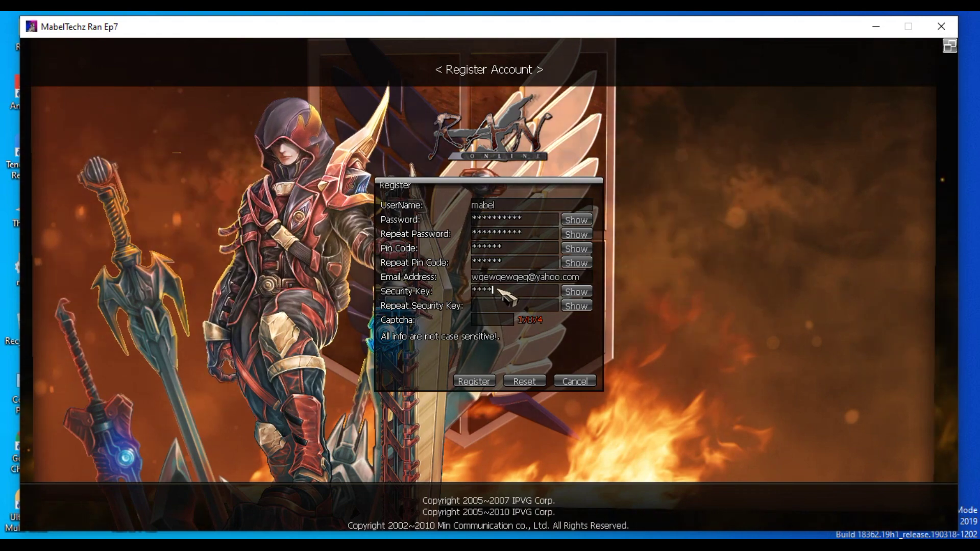
pyautogui.click(498, 305)
pyautogui.write('******')
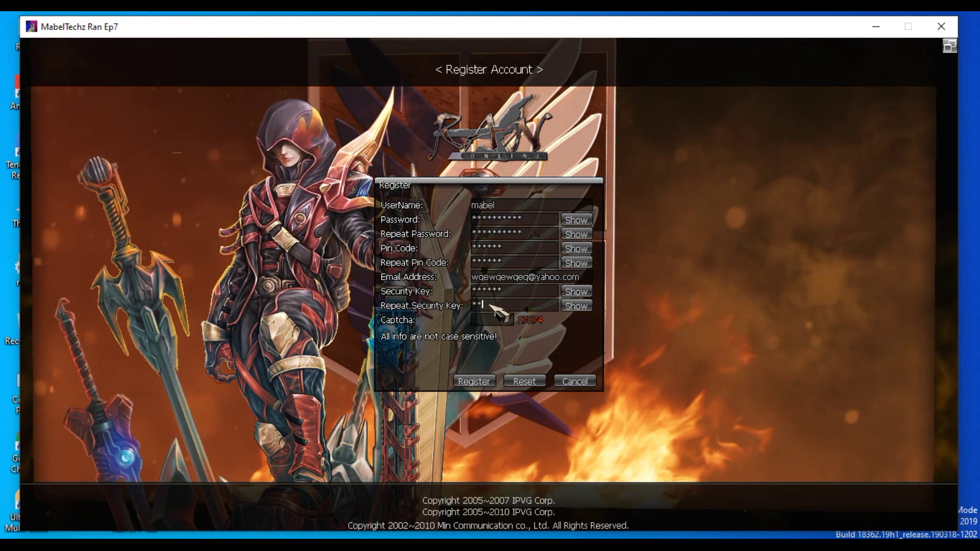
pyautogui.click(491, 319)
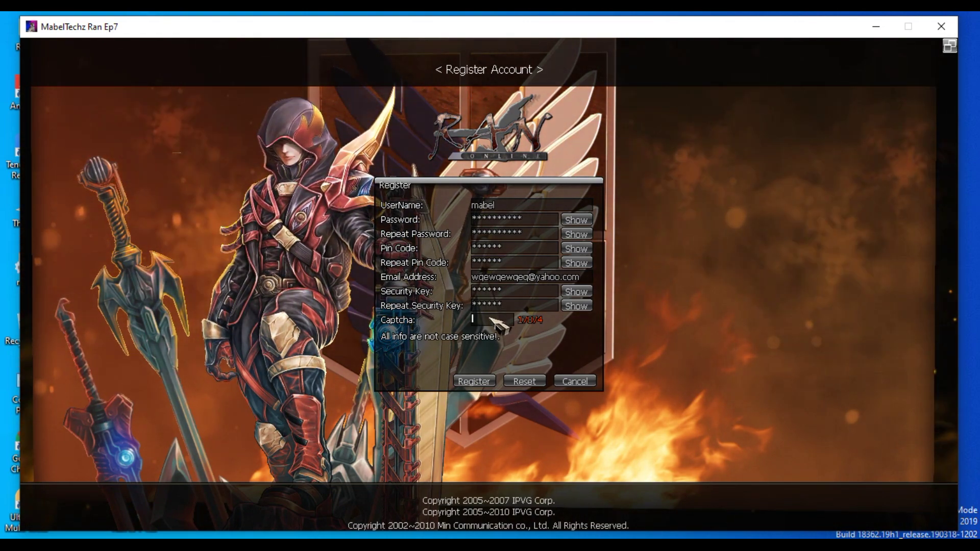
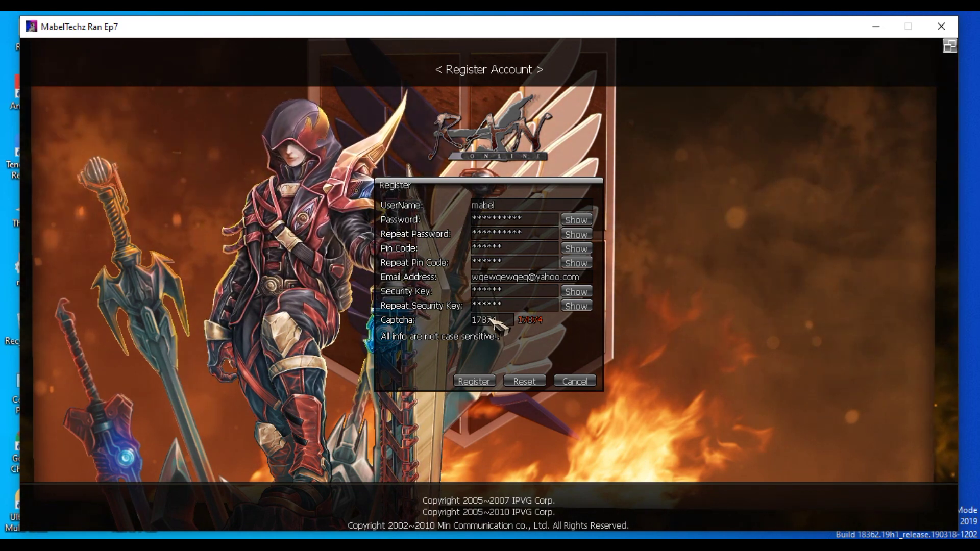
pyautogui.click(476, 381)
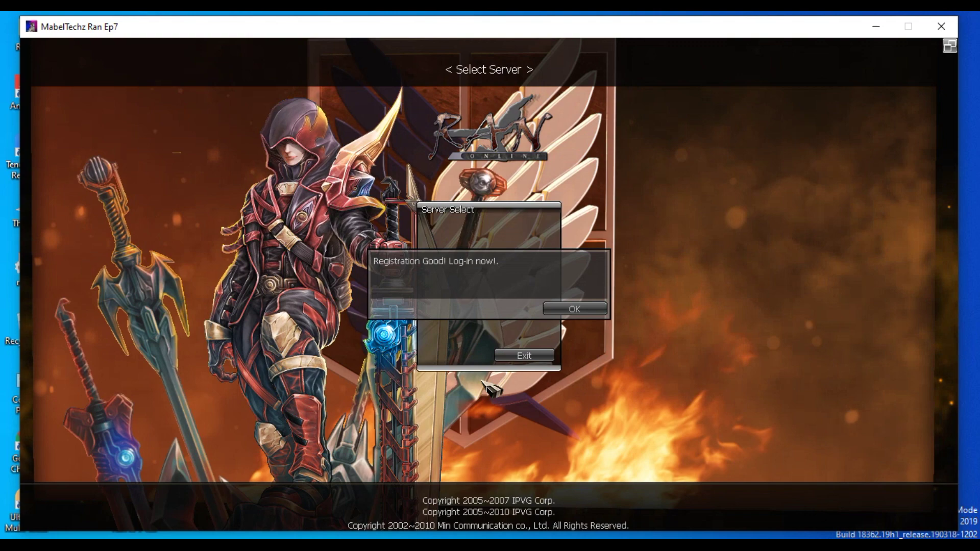
pyautogui.click(574, 309)
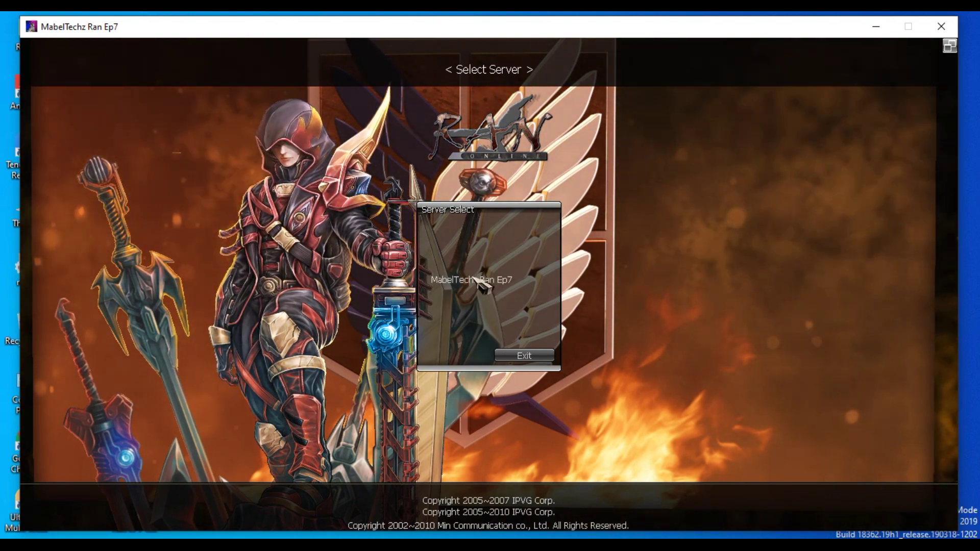
# - Reconnect to the Smooth channel and enter the new account's user ID and password
pyautogui.click(474, 281)
pyautogui.click(633, 287)
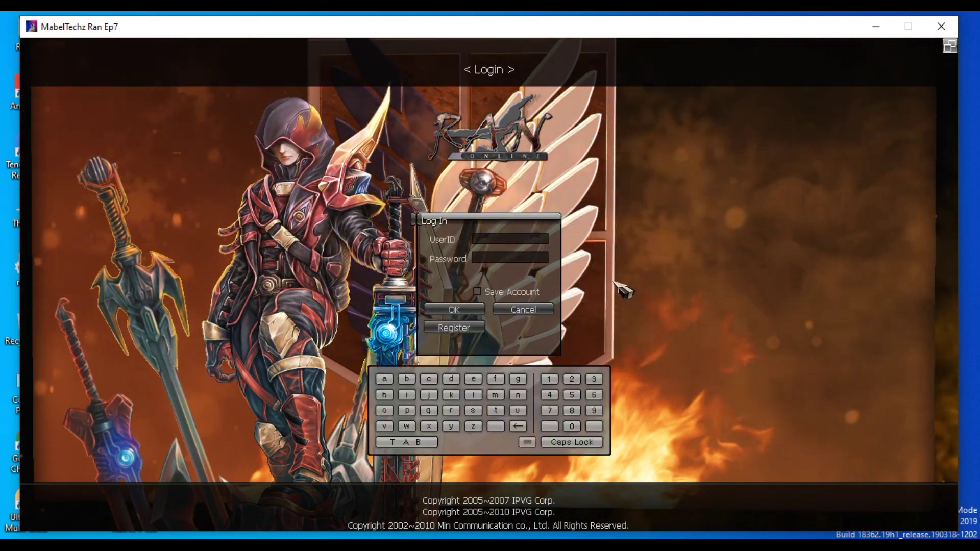
pyautogui.write('mabel')
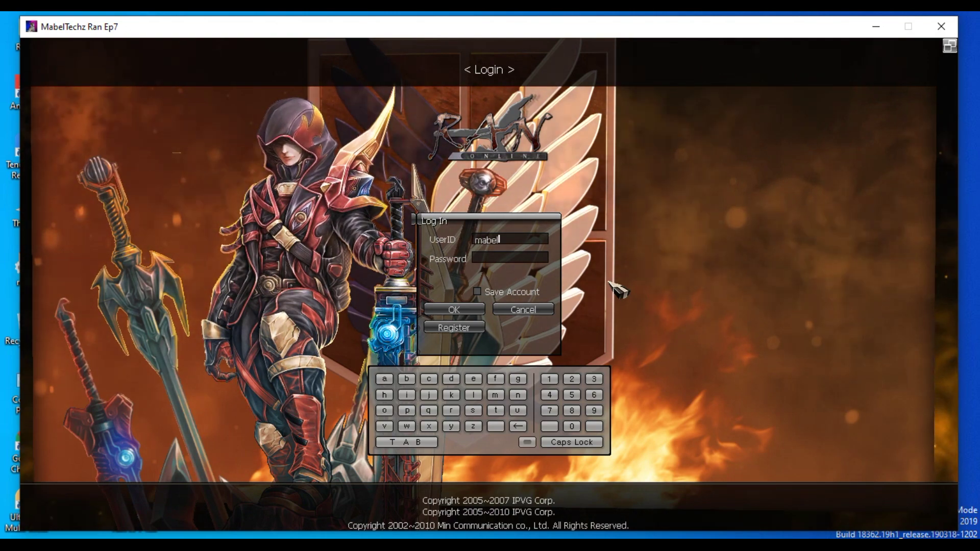
pyautogui.press('Tab')
pyautogui.write('****')
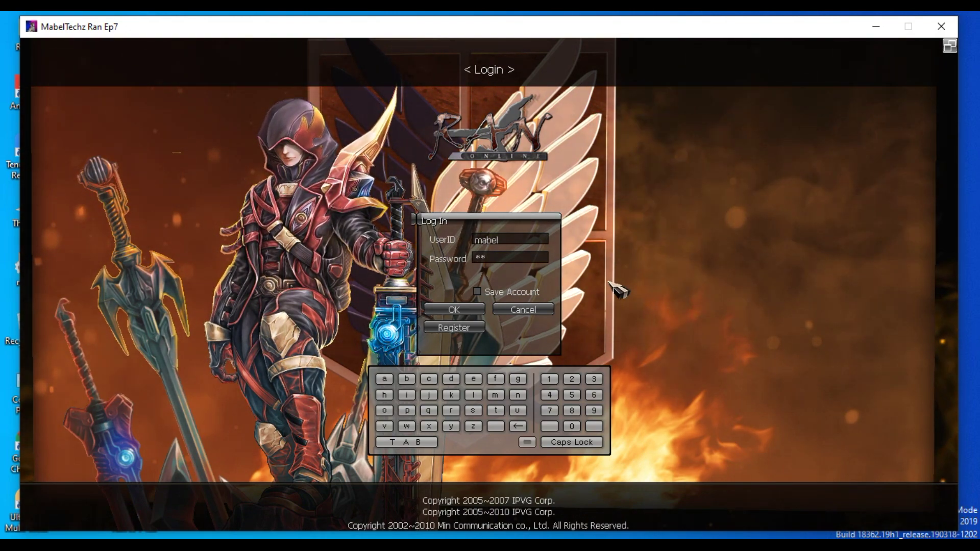